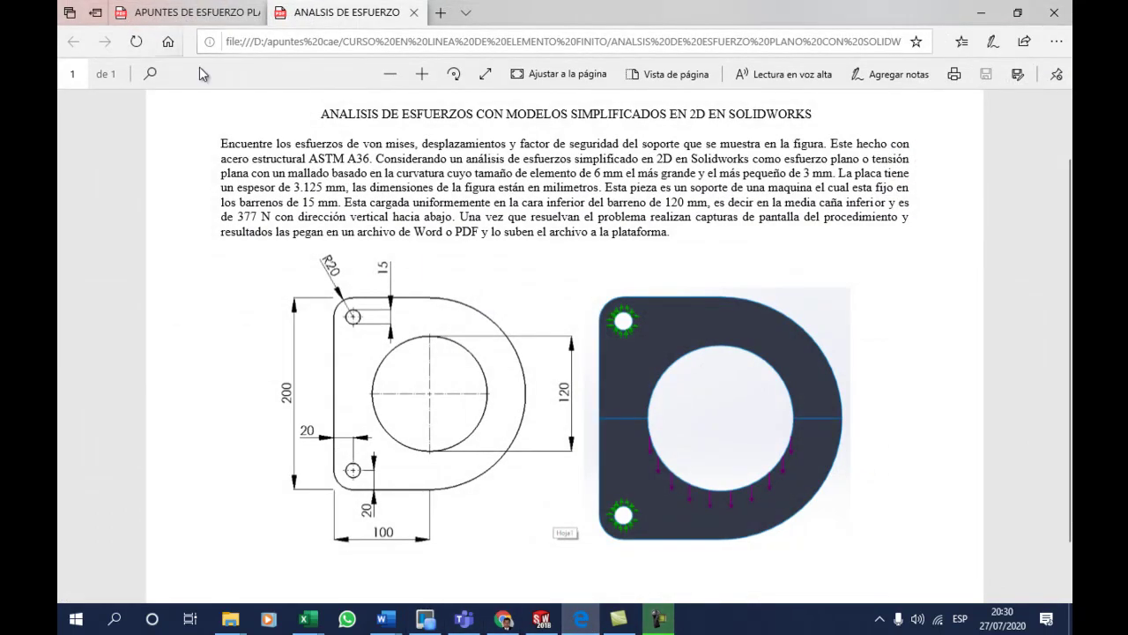
- Switch to the APUNTES DE ESFUERZO PDF and go back to page 1, 'Esfuerzo en condiciones generales'
{"action": "left_click", "coordinate": [202, 12]}
{"action": "scroll", "coordinate": [617, 330], "scroll_direction": "up", "scroll_amount": 3}
{"action": "scroll", "coordinate": [617, 330], "scroll_direction": "up", "scroll_amount": 5}
{"action": "scroll", "coordinate": [617, 330], "scroll_direction": "up", "scroll_amount": 5}
{"action": "scroll", "coordinate": [617, 330], "scroll_direction": "up", "scroll_amount": 3}
{"action": "scroll", "coordinate": [617, 330], "scroll_direction": "up", "scroll_amount": 3}
{"action": "scroll", "coordinate": [617, 329], "scroll_direction": "up", "scroll_amount": 1}
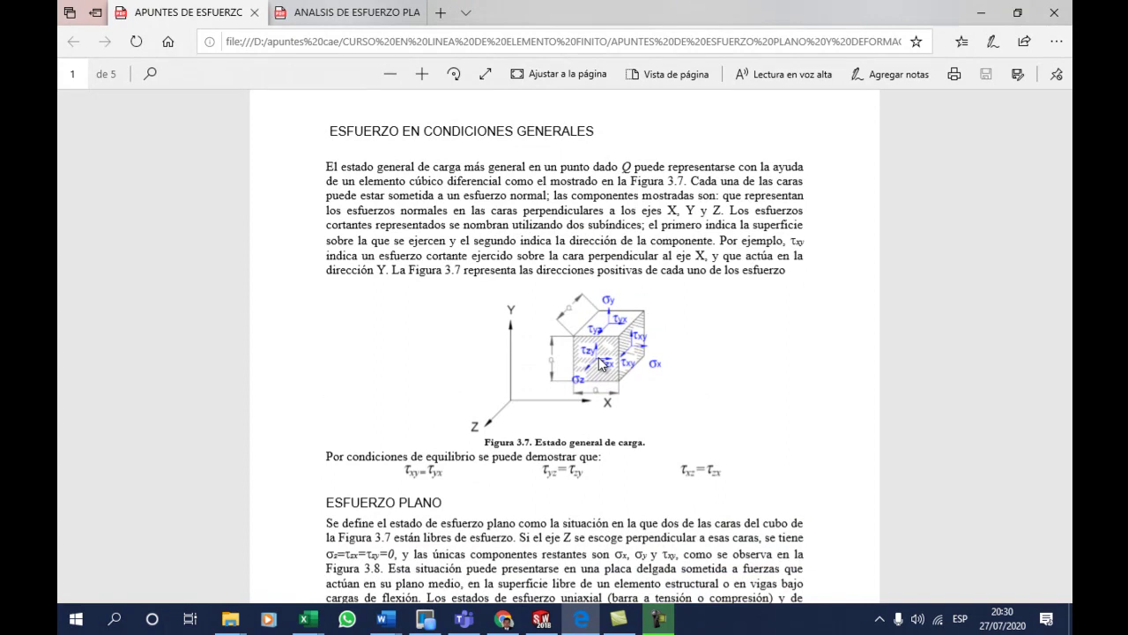
- Zoom into the stress notes and read down through the first figures
{"action": "scroll", "coordinate": [600, 363], "scroll_direction": "up", "scroll_amount": 1, "text": "ctrl"}
{"action": "scroll", "coordinate": [600, 363], "scroll_direction": "up", "scroll_amount": 1, "text": "ctrl"}
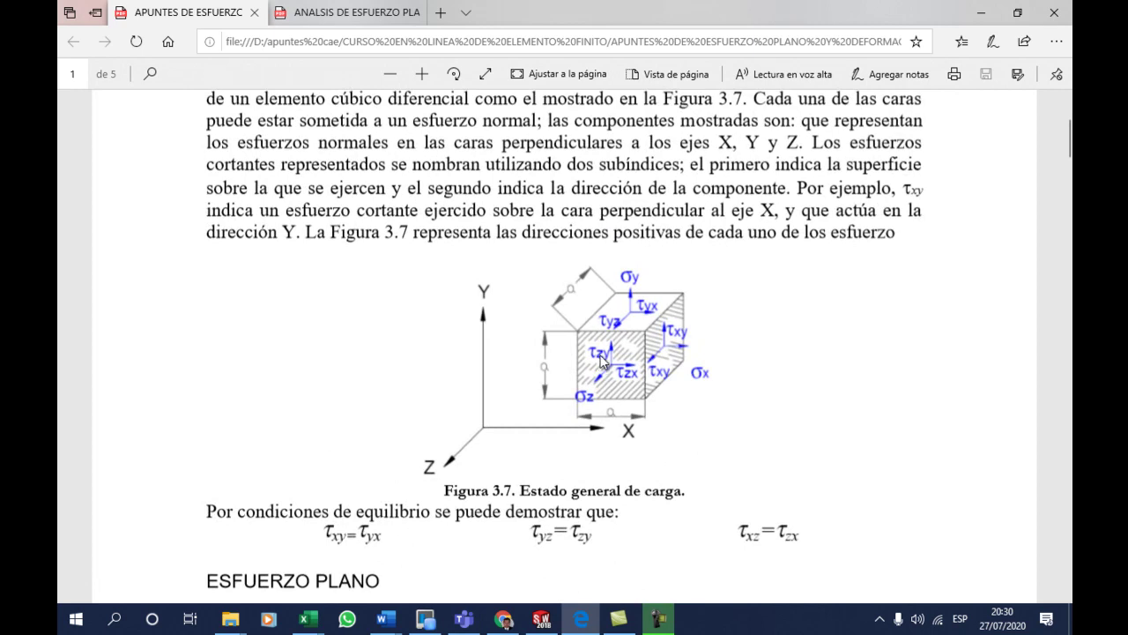
{"action": "scroll", "coordinate": [641, 343], "scroll_direction": "down", "scroll_amount": 1}
{"action": "scroll", "coordinate": [646, 333], "scroll_direction": "up", "scroll_amount": 3}
{"action": "scroll", "coordinate": [646, 333], "scroll_direction": "down", "scroll_amount": 2}
{"action": "scroll", "coordinate": [634, 344], "scroll_direction": "down", "scroll_amount": 2}
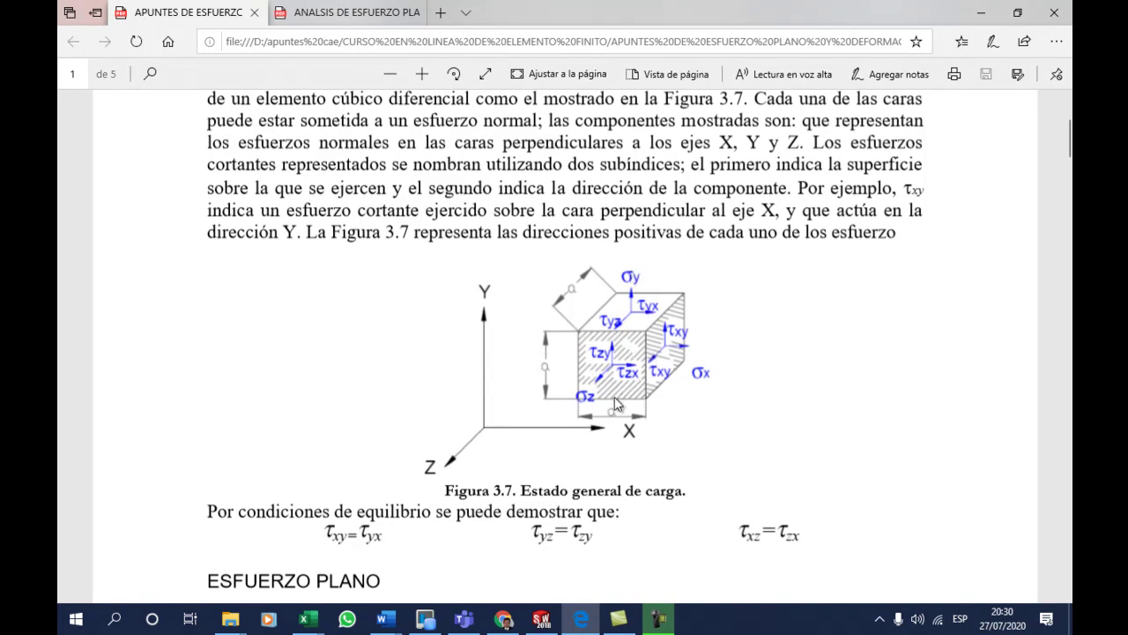
{"action": "scroll", "coordinate": [641, 390], "scroll_direction": "down", "scroll_amount": 2}
{"action": "scroll", "coordinate": [636, 386], "scroll_direction": "down", "scroll_amount": 5}
{"action": "scroll", "coordinate": [633, 383], "scroll_direction": "down", "scroll_amount": 2}
{"action": "scroll", "coordinate": [631, 381], "scroll_direction": "down", "scroll_amount": 2}
{"action": "scroll", "coordinate": [631, 380], "scroll_direction": "up", "scroll_amount": 3}
{"action": "scroll", "coordinate": [630, 379], "scroll_direction": "up", "scroll_amount": 1}
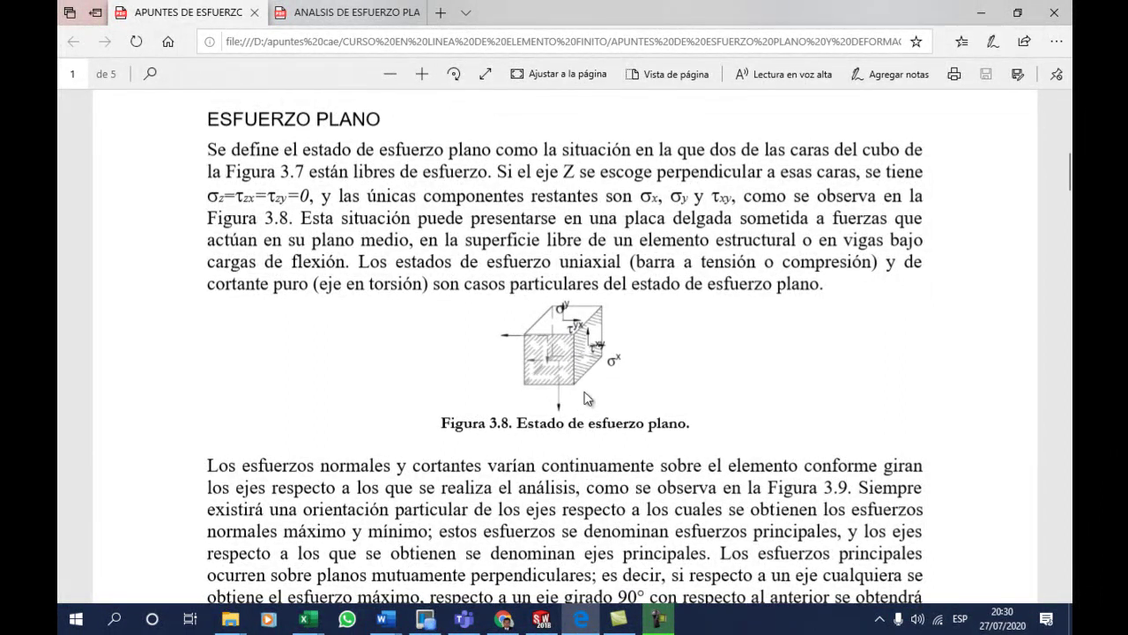
- Continue down through Figures 3.7–3.12 to Table 3.1 comparing plane stress and plane strain
{"action": "scroll", "coordinate": [584, 397], "scroll_direction": "down", "scroll_amount": 2}
{"action": "scroll", "coordinate": [577, 400], "scroll_direction": "down", "scroll_amount": 5}
{"action": "scroll", "coordinate": [574, 401], "scroll_direction": "down", "scroll_amount": 2}
{"action": "scroll", "coordinate": [572, 396], "scroll_direction": "down", "scroll_amount": 4}
{"action": "scroll", "coordinate": [572, 395], "scroll_direction": "down", "scroll_amount": 3}
{"action": "scroll", "coordinate": [572, 395], "scroll_direction": "down", "scroll_amount": 1}
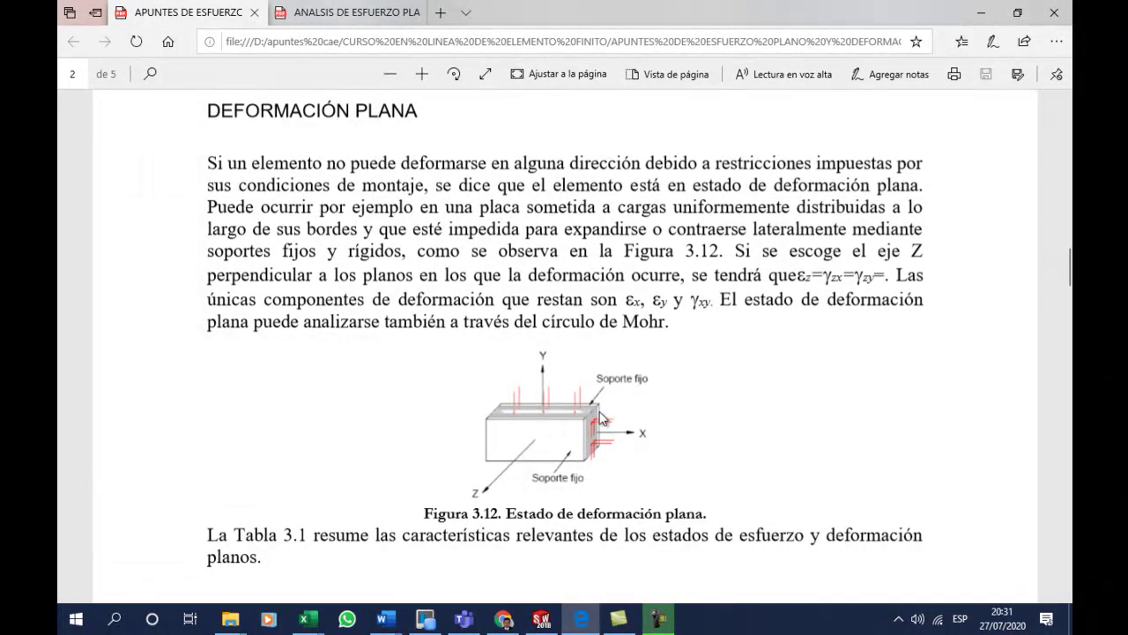
{"action": "scroll", "coordinate": [600, 404], "scroll_direction": "down", "scroll_amount": 2}
{"action": "scroll", "coordinate": [604, 408], "scroll_direction": "down", "scroll_amount": 5}
{"action": "scroll", "coordinate": [604, 408], "scroll_direction": "down", "scroll_amount": 2}
{"action": "scroll", "coordinate": [601, 411], "scroll_direction": "up", "scroll_amount": 1}
{"action": "scroll", "coordinate": [600, 415], "scroll_direction": "up", "scroll_amount": 1}
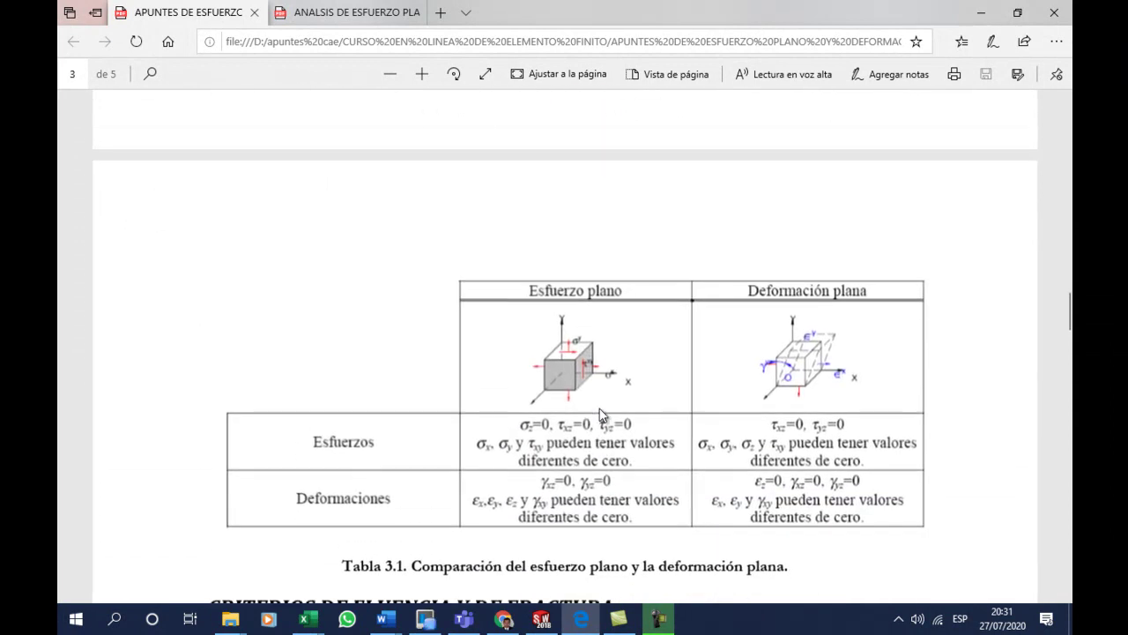
{"action": "scroll", "coordinate": [599, 414], "scroll_direction": "up", "scroll_amount": 1, "text": "ctrl"}
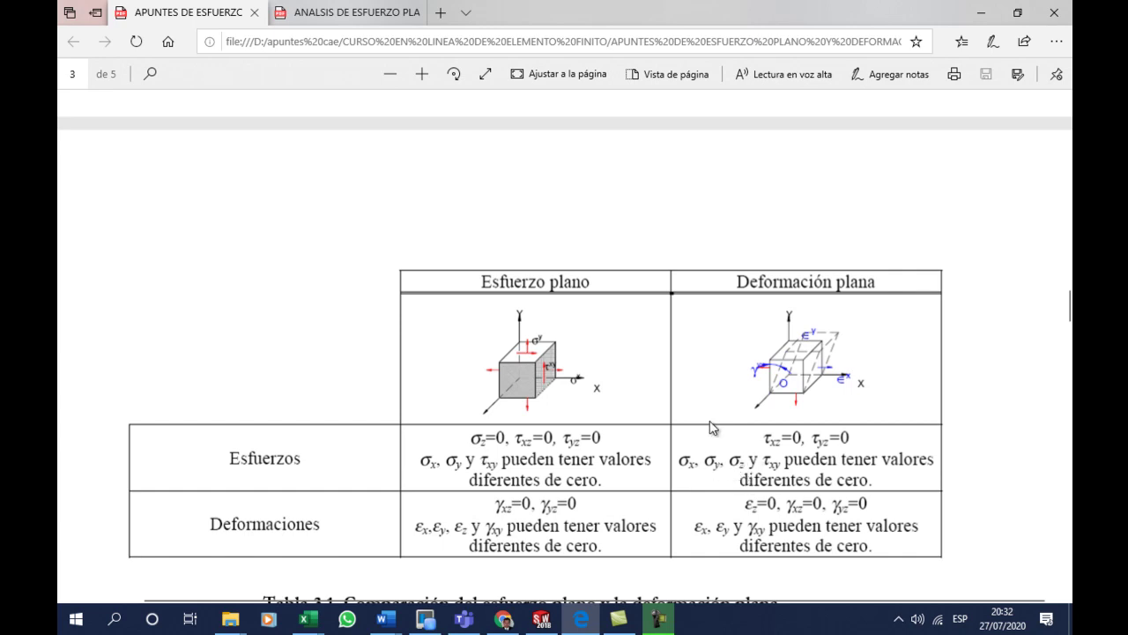
- Create a new blank part document, Pieza3, in SOLIDWORKS
{"action": "left_click", "coordinate": [541, 618]}
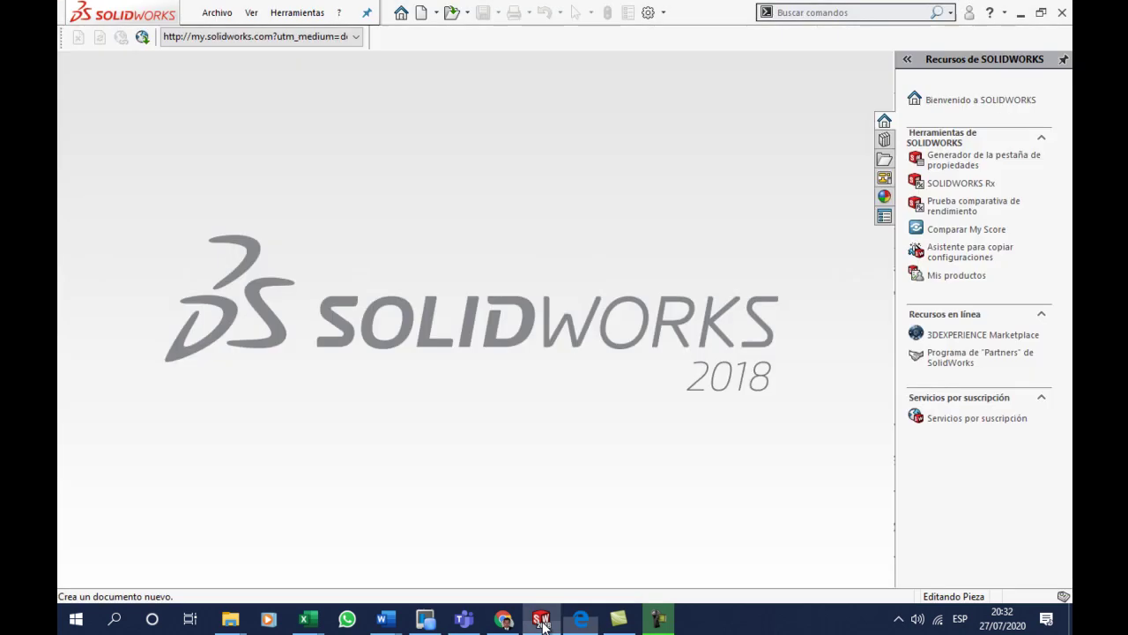
{"action": "left_click", "coordinate": [422, 13]}
{"action": "double_click", "coordinate": [364, 297]}
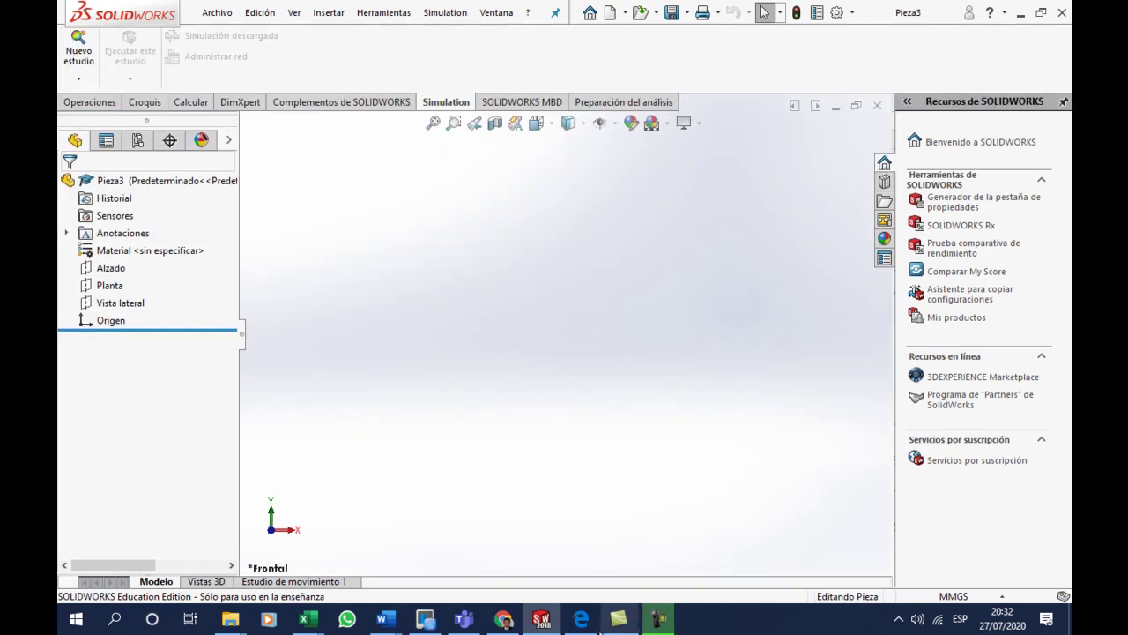
- Review the bracket drawing in the ANALISIS PDF, then return to the new part
{"action": "left_click", "coordinate": [581, 619]}
{"action": "left_click", "coordinate": [355, 12]}
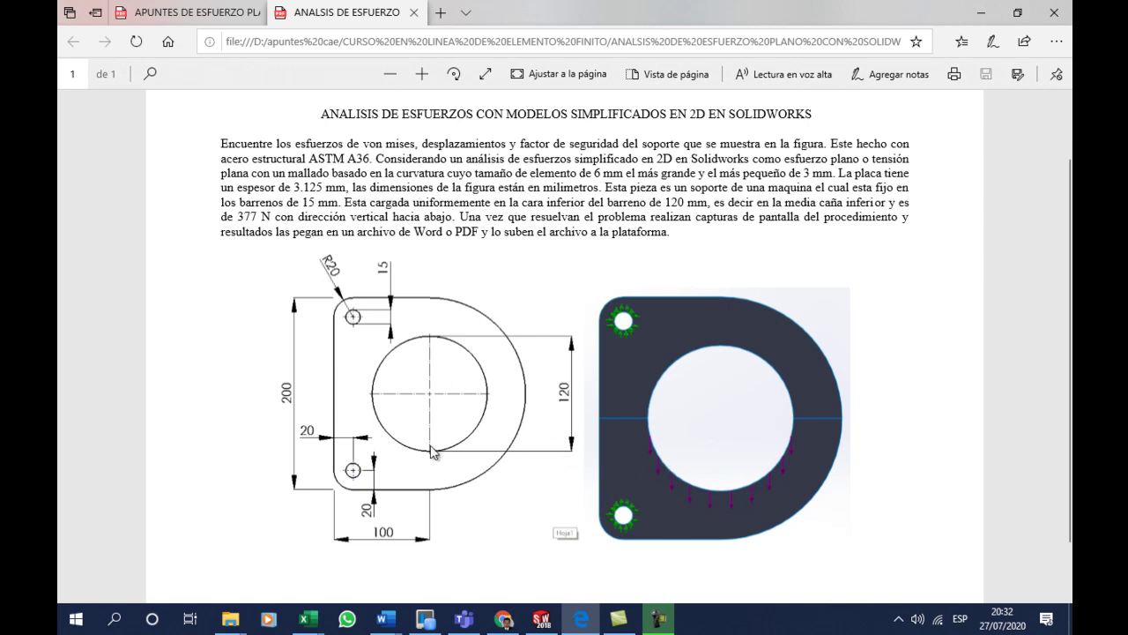
{"action": "left_click", "coordinate": [541, 619]}
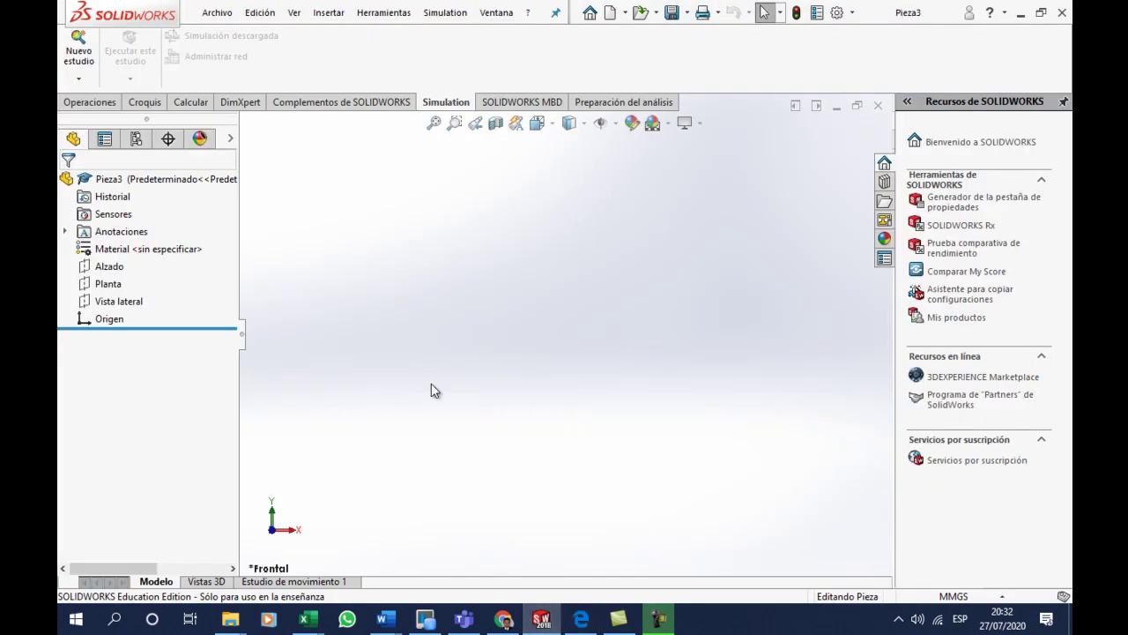
- On the Alzado plane, sketch a rectangle from the origin and a circle centred on its right edge
{"action": "left_click", "coordinate": [122, 265]}
{"action": "left_click", "coordinate": [139, 235]}
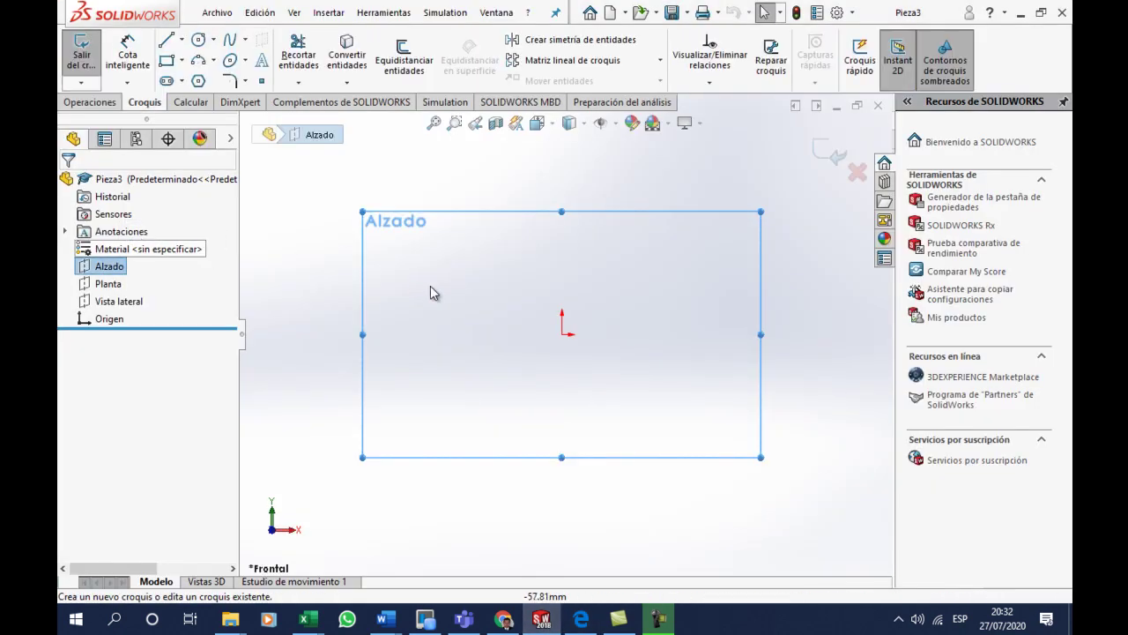
{"action": "left_click", "coordinate": [166, 60]}
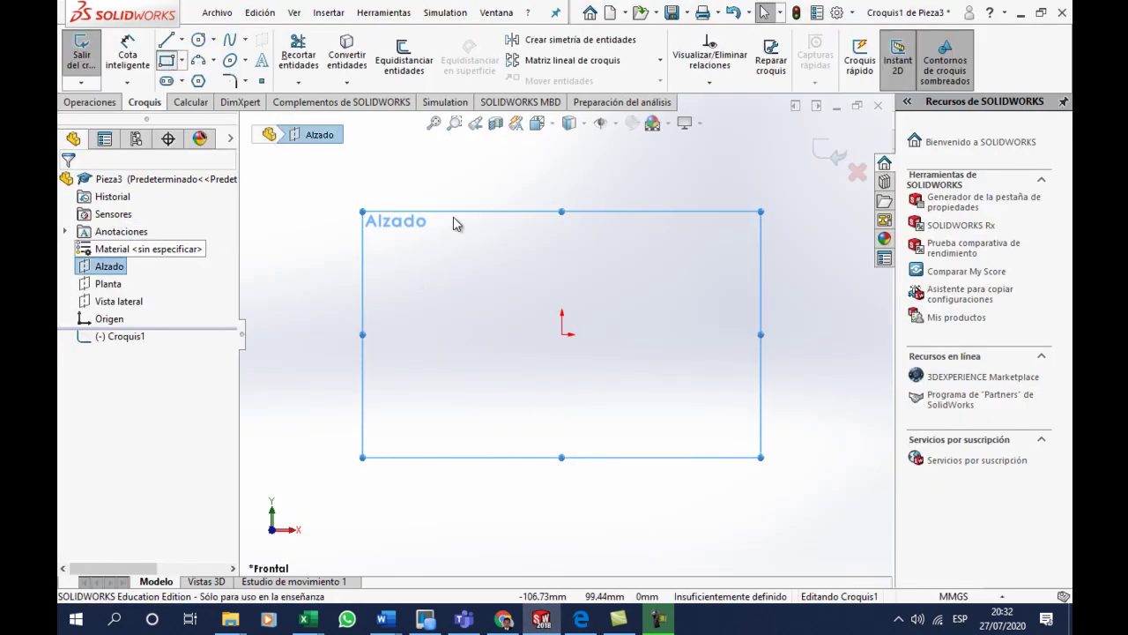
{"action": "left_click", "coordinate": [561, 334]}
{"action": "left_click", "coordinate": [661, 182]}
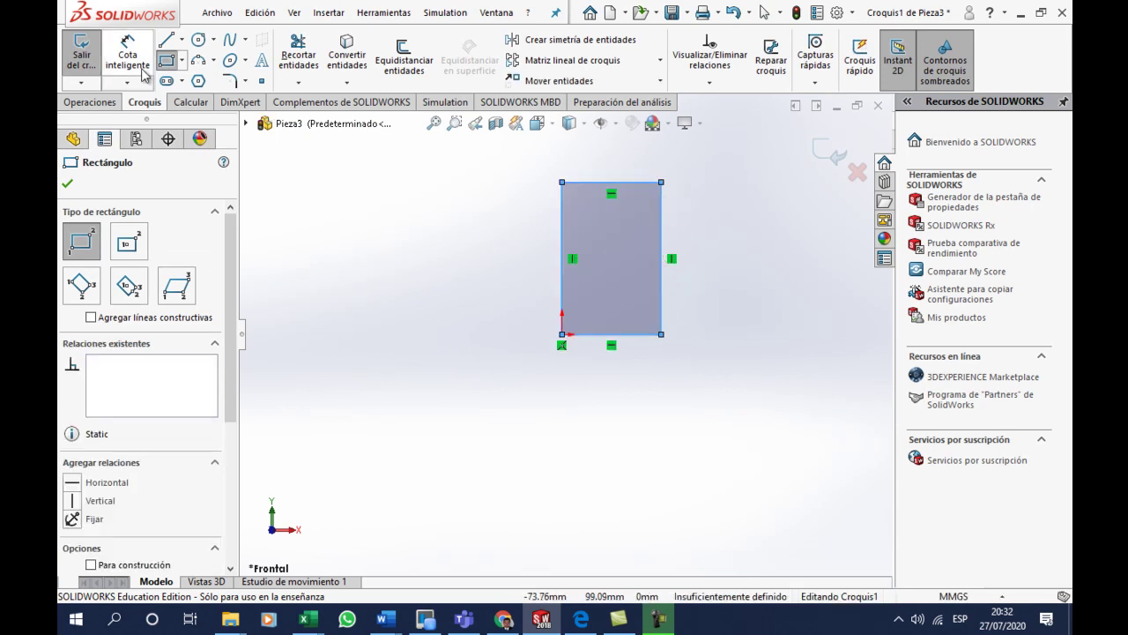
{"action": "left_click", "coordinate": [166, 60]}
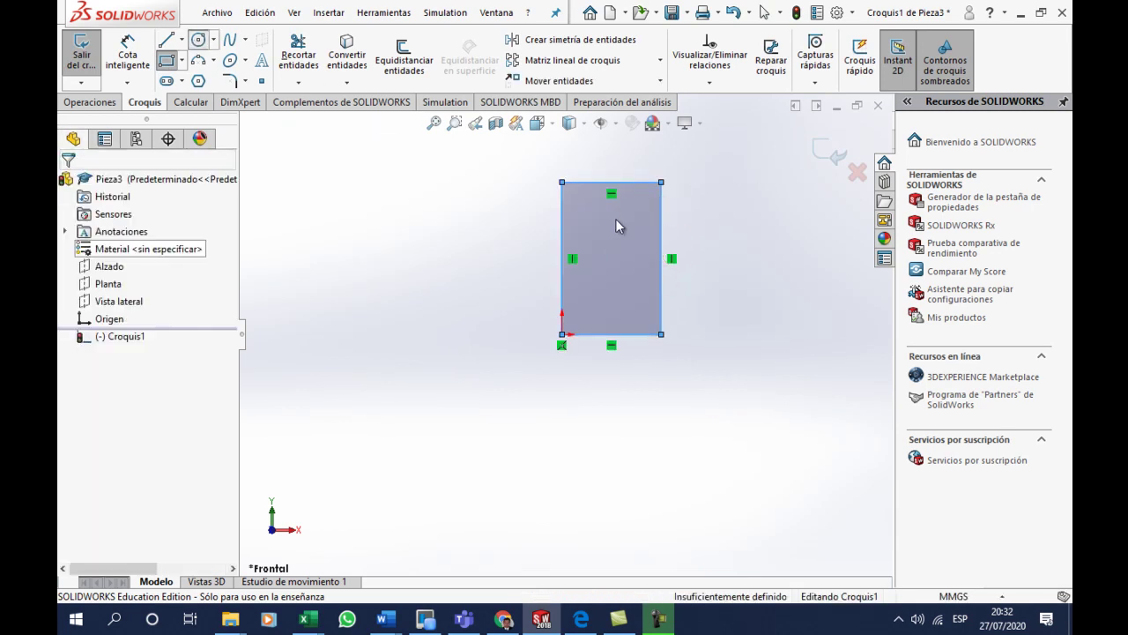
{"action": "left_click", "coordinate": [661, 258]}
{"action": "left_click", "coordinate": [672, 188]}
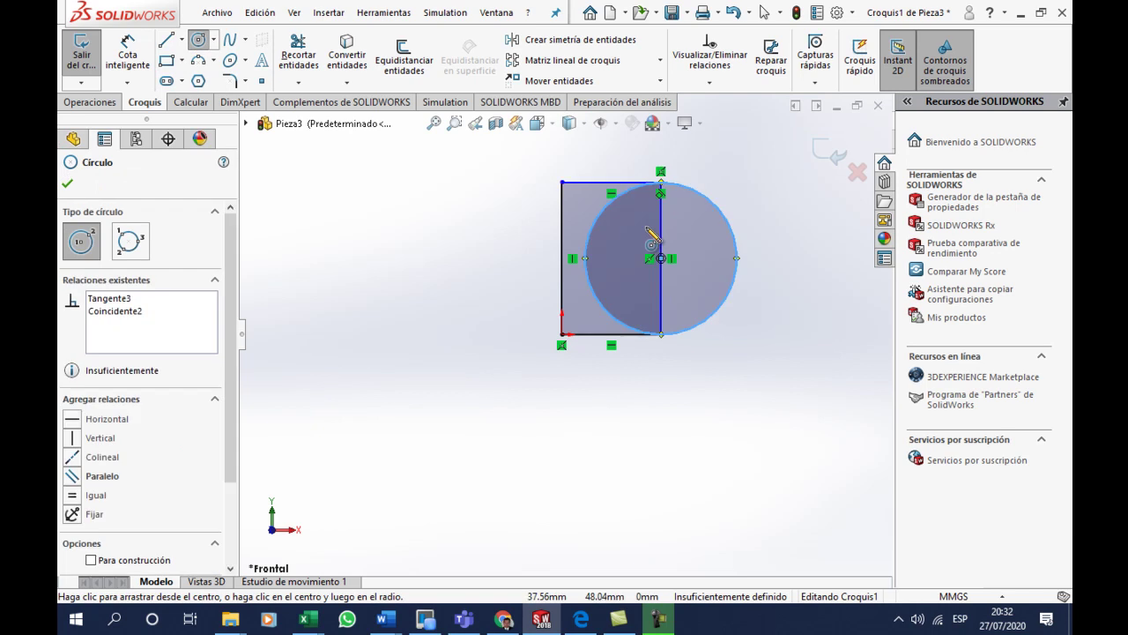
{"action": "key", "text": "Escape"}
- Dimension the rectangle 200 mm tall and 100 mm wide
{"action": "key", "text": "d"}
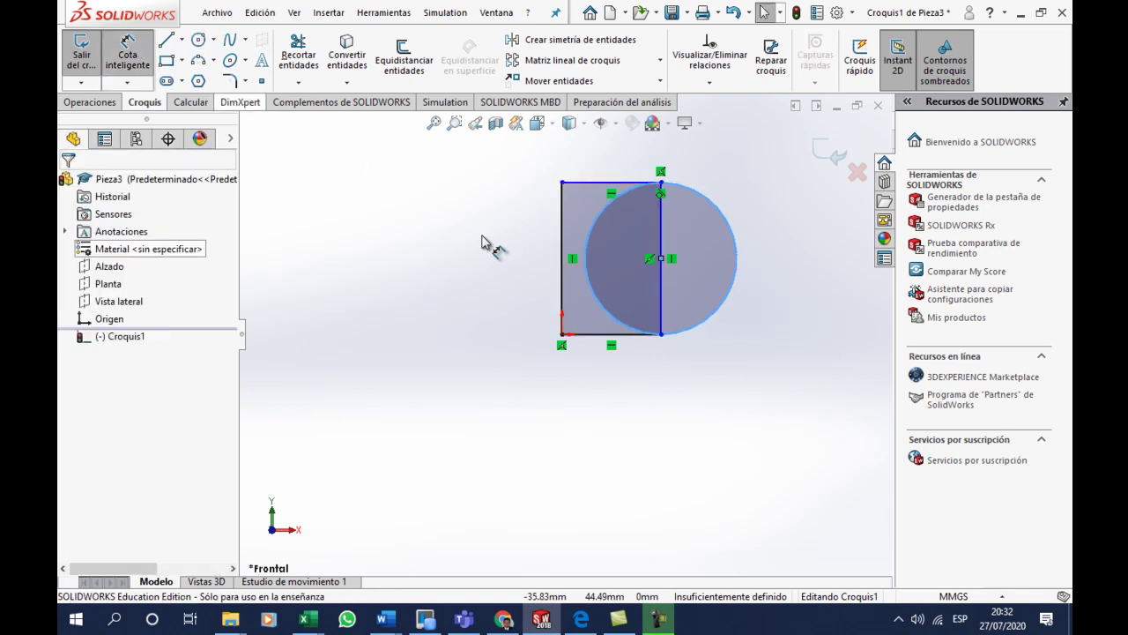
{"action": "left_click", "coordinate": [567, 260]}
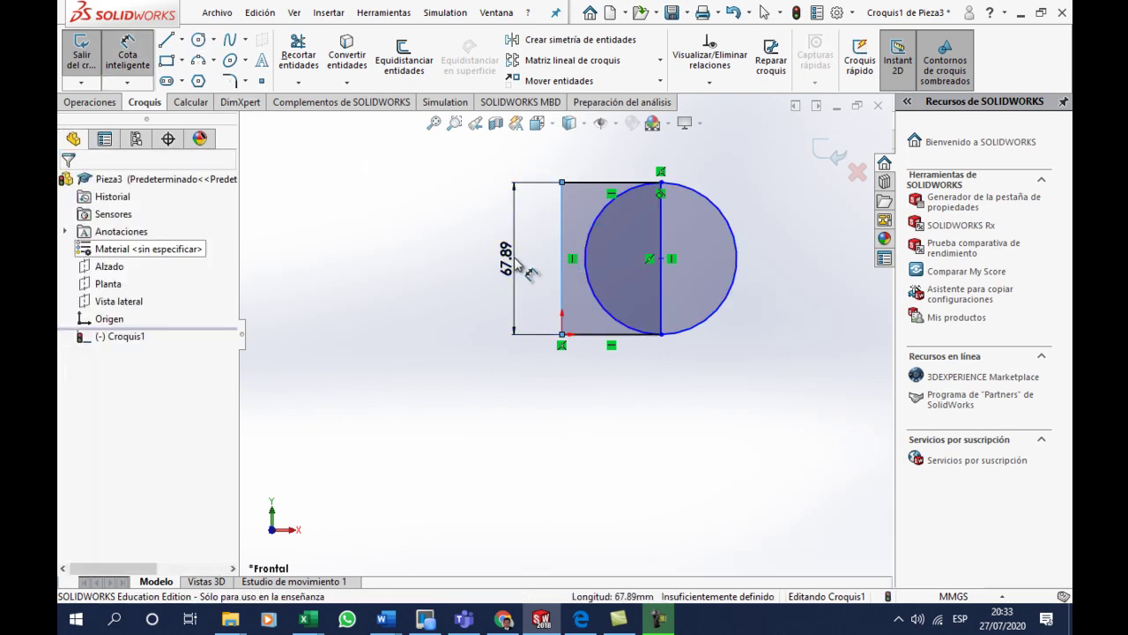
{"action": "left_click", "coordinate": [520, 268]}
{"action": "type", "text": "200"}
{"action": "key", "text": "Return"}
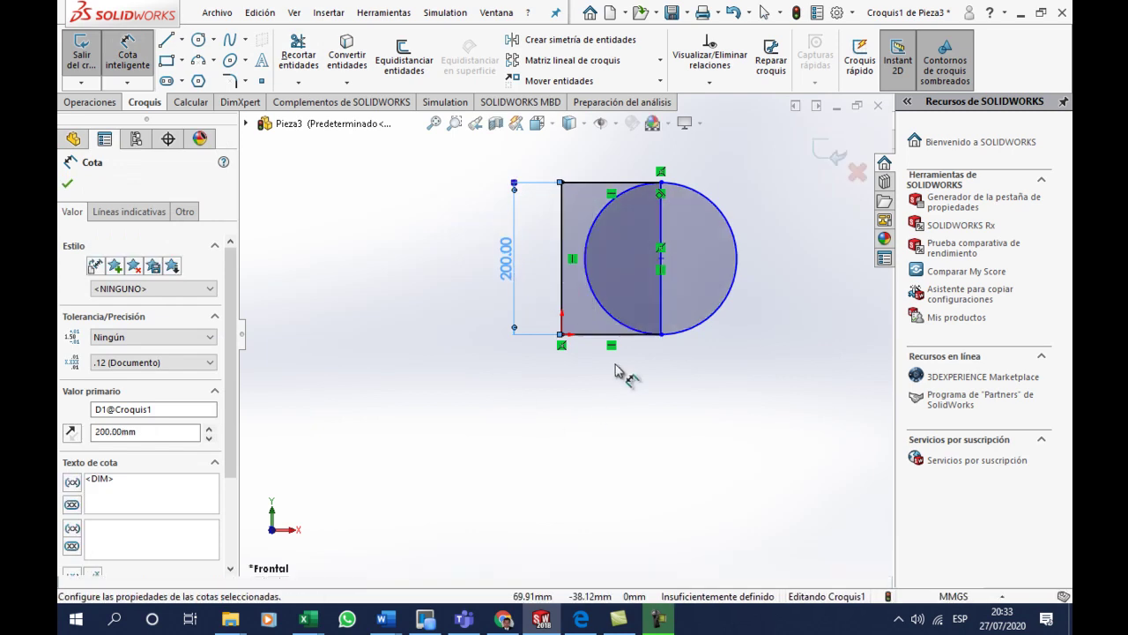
{"action": "left_click", "coordinate": [628, 342]}
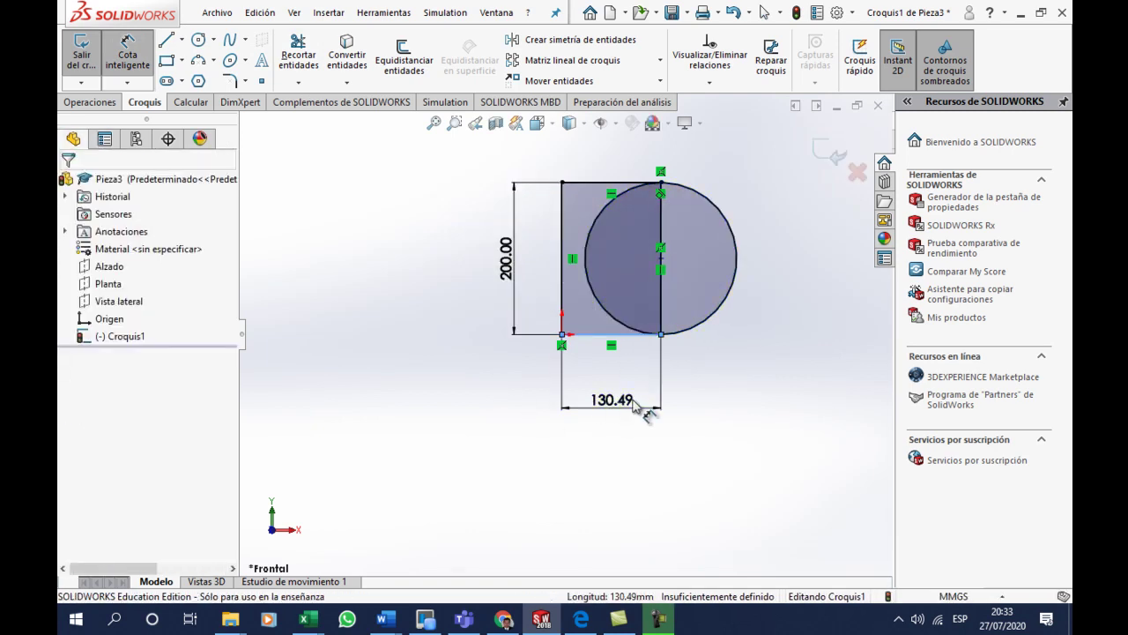
{"action": "left_click", "coordinate": [632, 401]}
{"action": "type", "text": "100"}
{"action": "key", "text": "Return"}
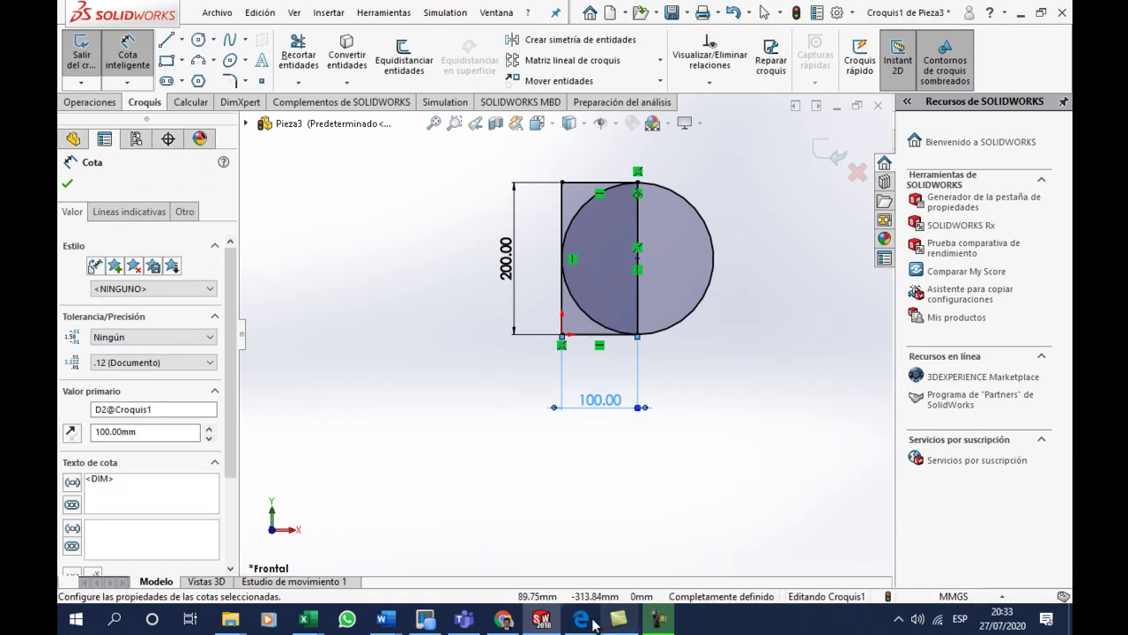
{"action": "key", "text": "alt+Tab"}
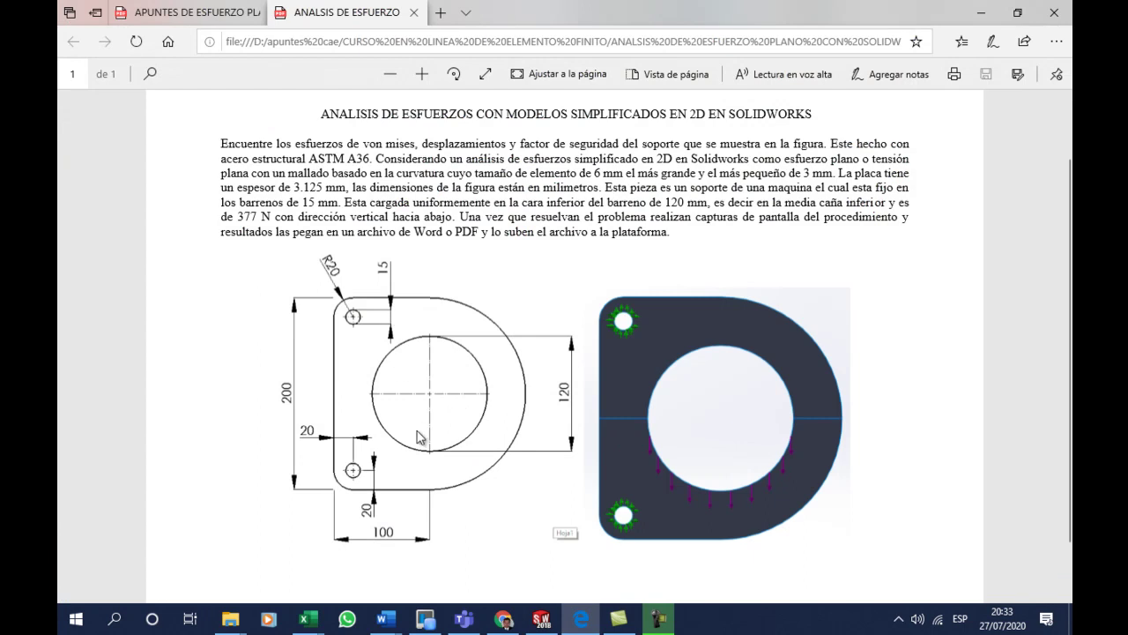
{"action": "left_click", "coordinate": [555, 622]}
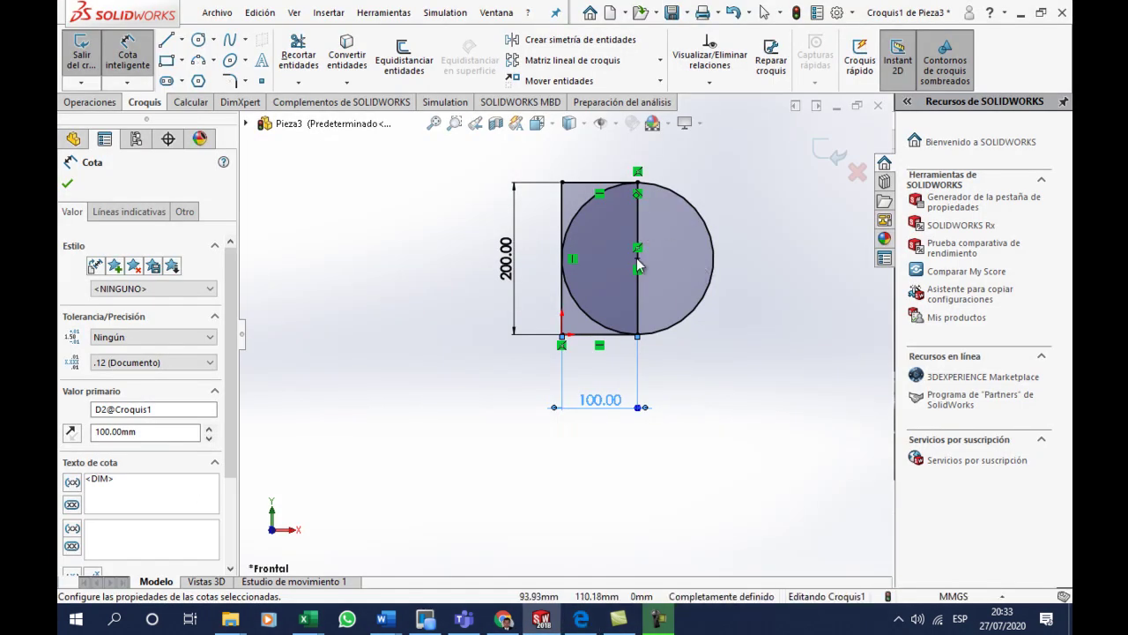
- Trim the circle's inner half and add a 120 mm diameter circle on the right edge
{"action": "left_click", "coordinate": [297, 53]}
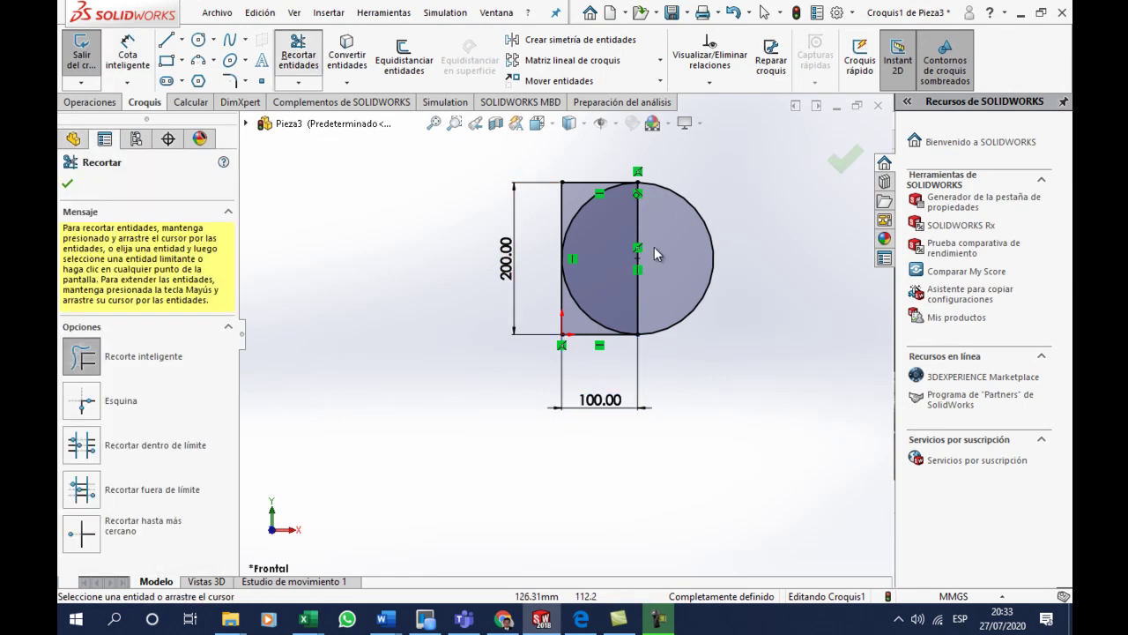
{"action": "left_click", "coordinate": [585, 204]}
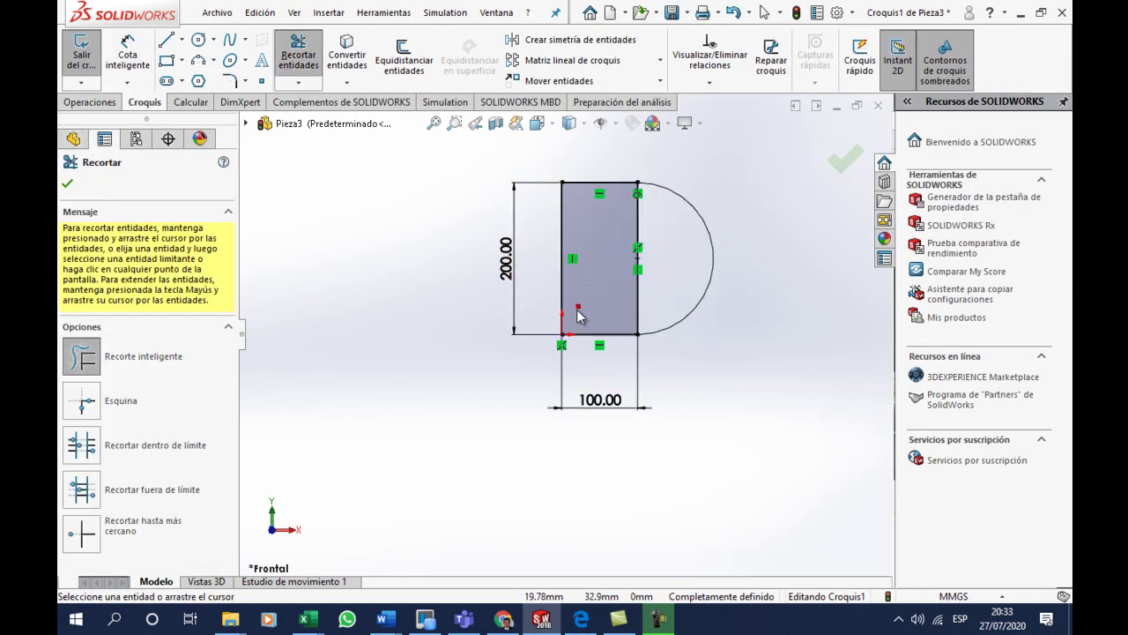
{"action": "left_click", "coordinate": [198, 40]}
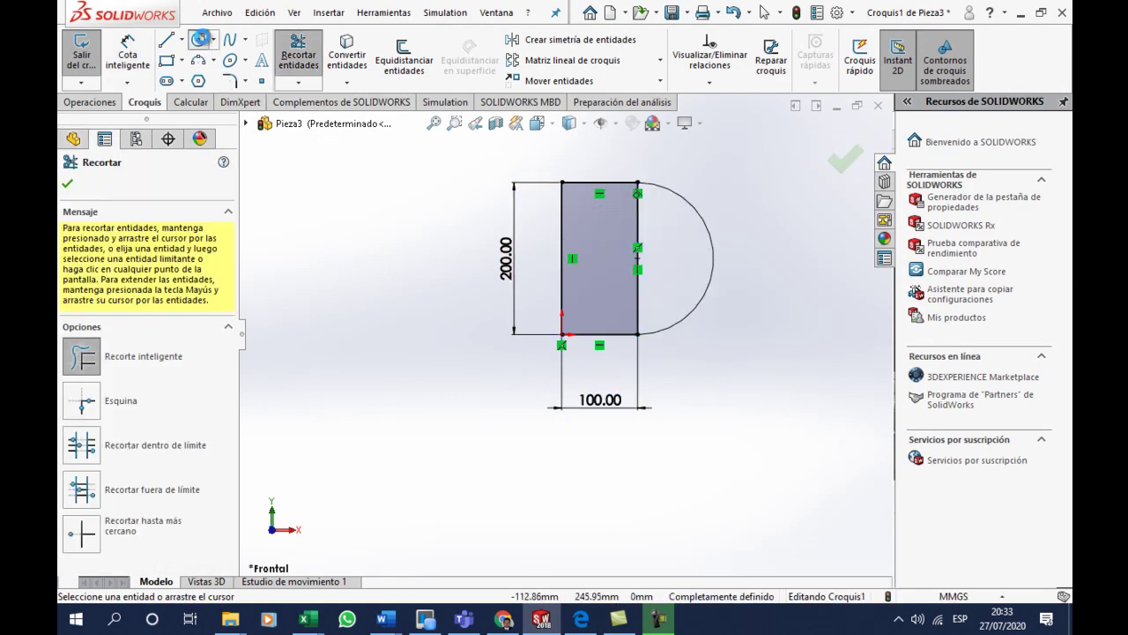
{"action": "left_click", "coordinate": [637, 258]}
{"action": "left_click", "coordinate": [671, 254]}
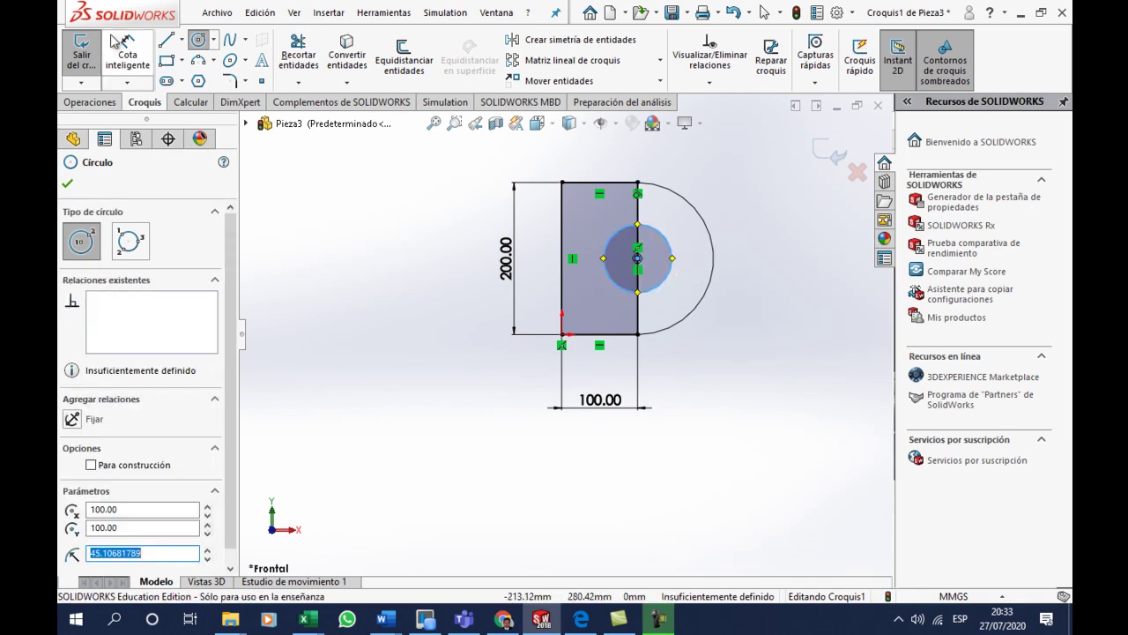
{"action": "left_click", "coordinate": [129, 55]}
{"action": "left_click", "coordinate": [675, 252]}
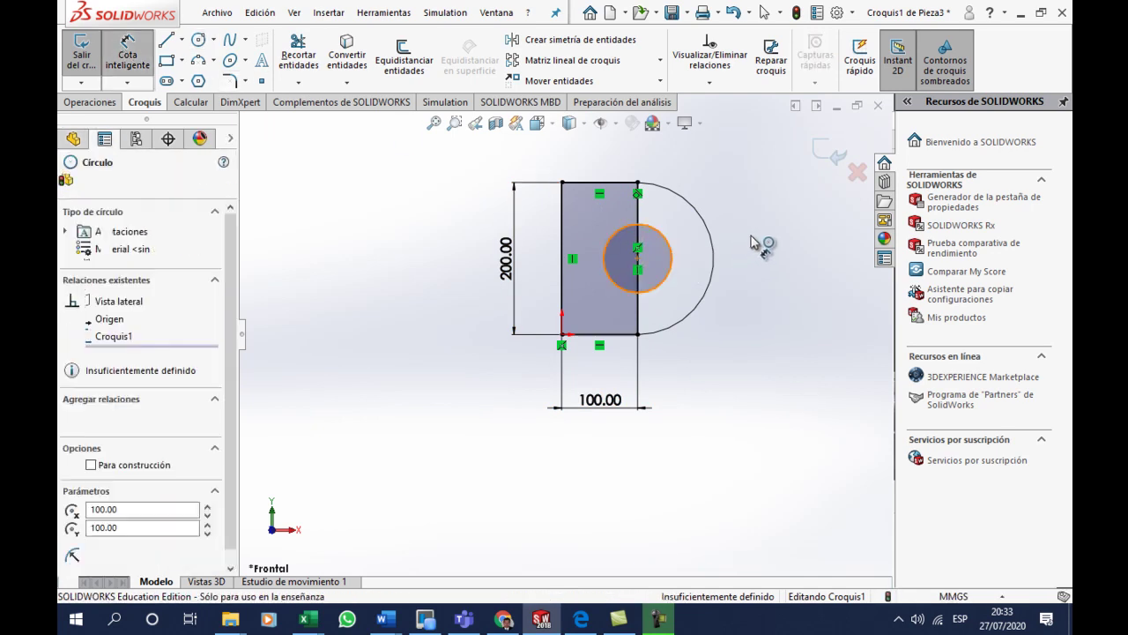
{"action": "left_click", "coordinate": [745, 235]}
{"action": "type", "text": "120"}
{"action": "key", "text": "Return"}
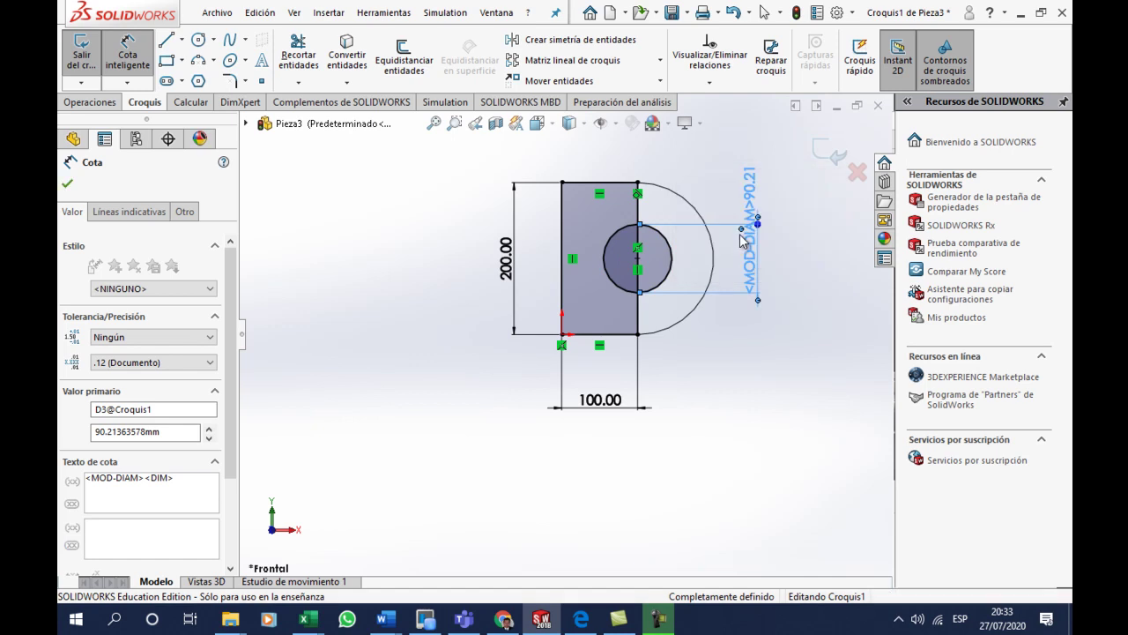
{"action": "left_click", "coordinate": [652, 379]}
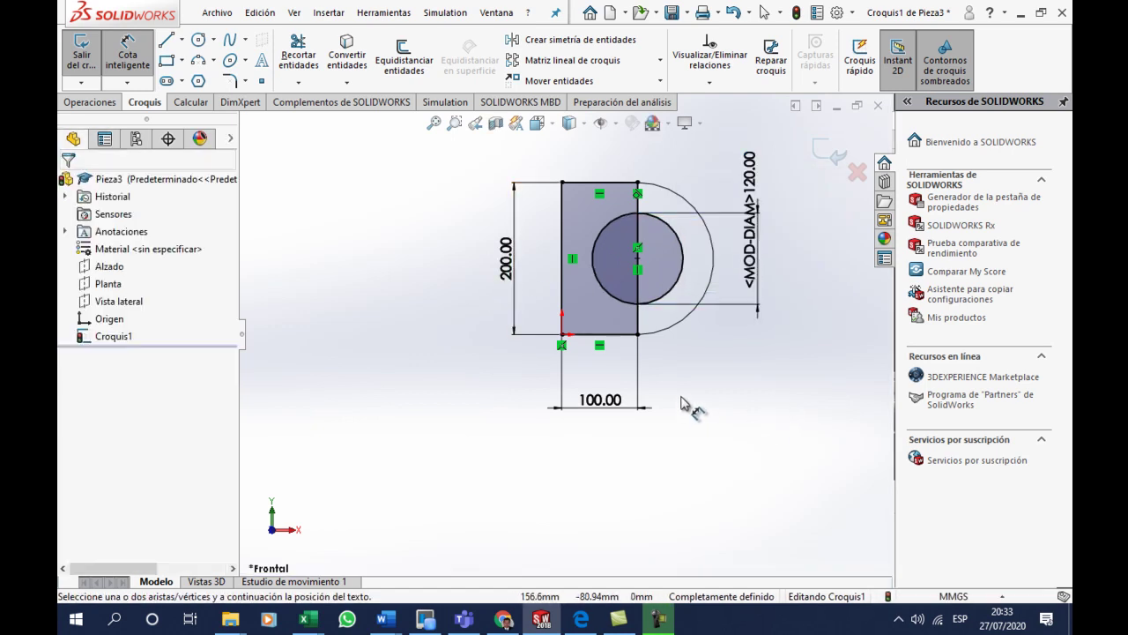
- Trim the overlapping circle portion and centre-line segments, leaving a D-shaped outline
{"action": "left_click", "coordinate": [304, 55]}
{"action": "scroll", "coordinate": [631, 191], "scroll_direction": "down", "scroll_amount": 2}
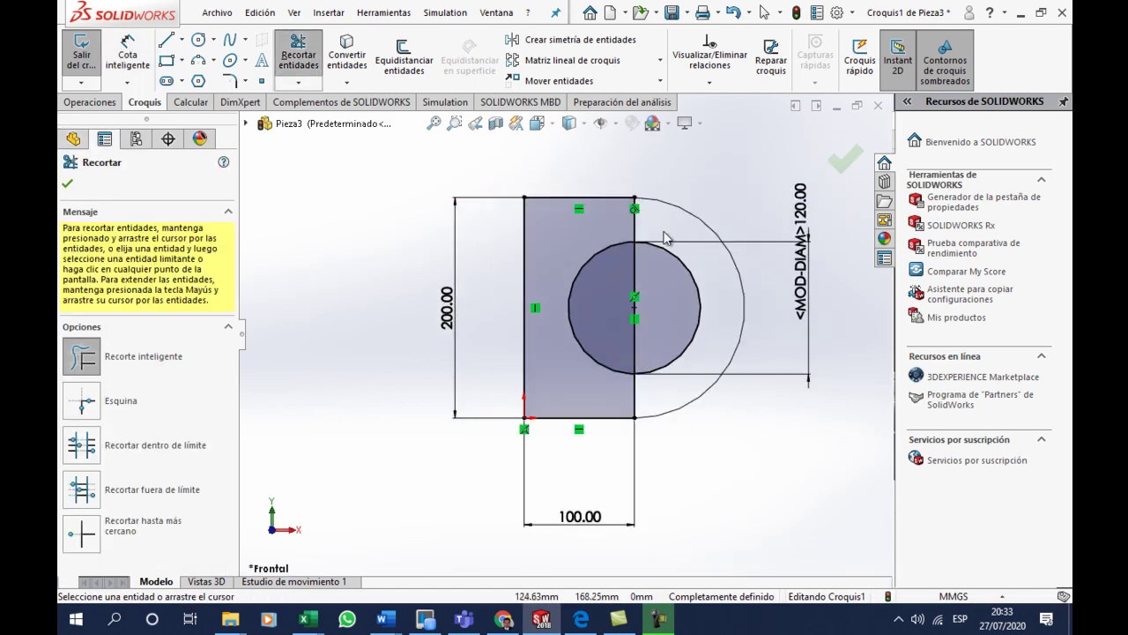
{"action": "left_click", "coordinate": [706, 224]}
{"action": "left_click", "coordinate": [635, 304]}
{"action": "scroll", "coordinate": [641, 404], "scroll_direction": "down", "scroll_amount": 2}
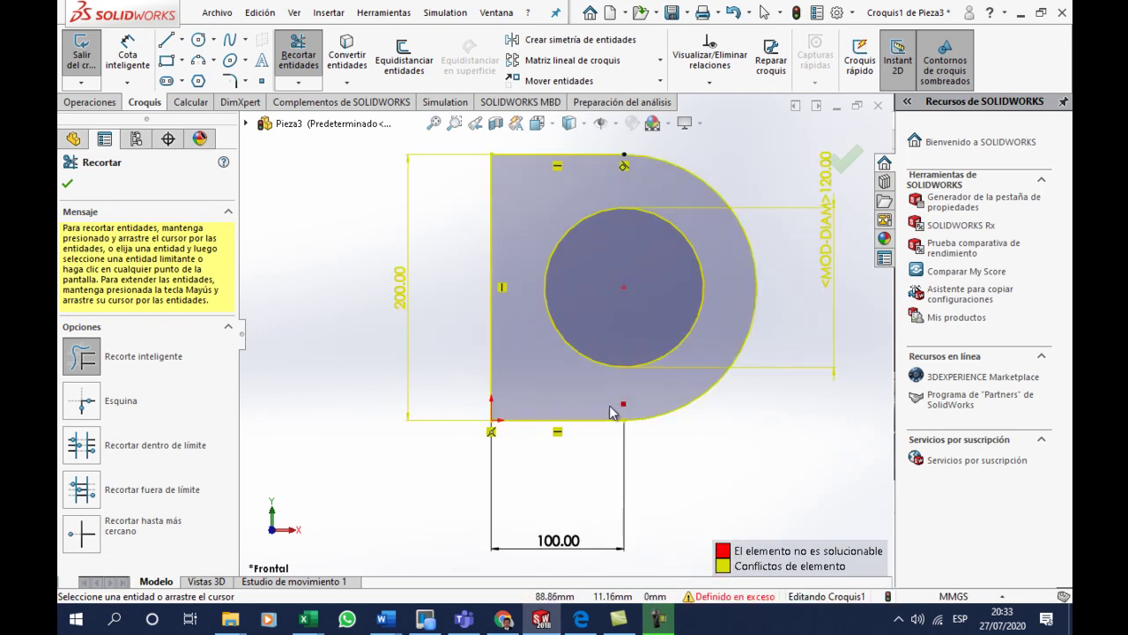
{"action": "left_click", "coordinate": [637, 401]}
{"action": "scroll", "coordinate": [581, 335], "scroll_direction": "up", "scroll_amount": 4}
{"action": "scroll", "coordinate": [580, 335], "scroll_direction": "down", "scroll_amount": 1}
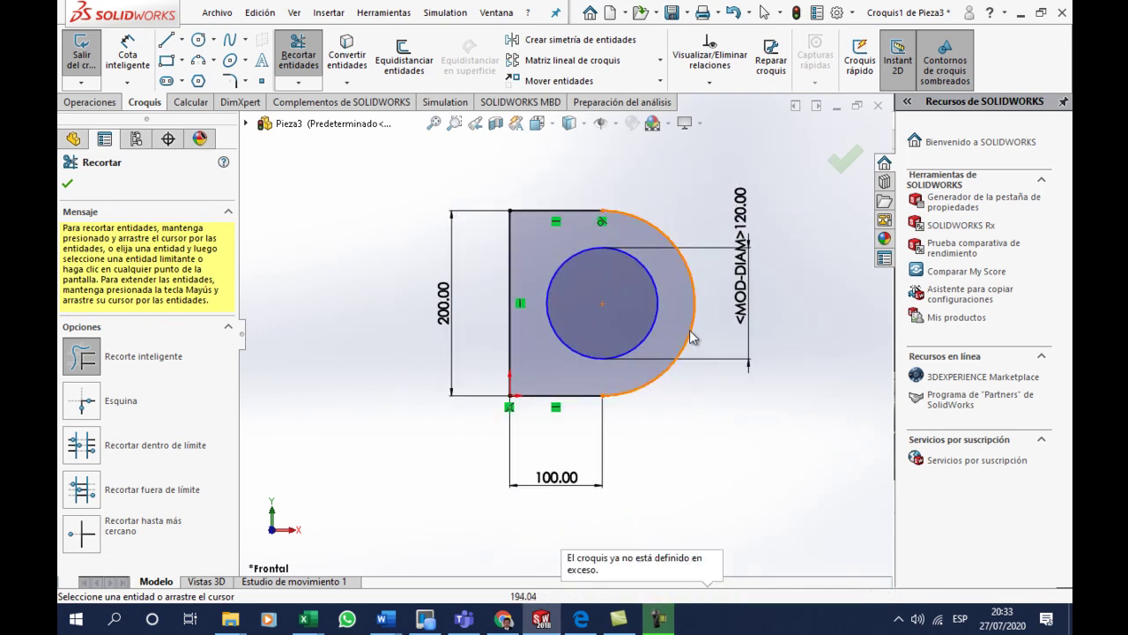
{"action": "scroll", "coordinate": [689, 330], "scroll_direction": "down", "scroll_amount": 1}
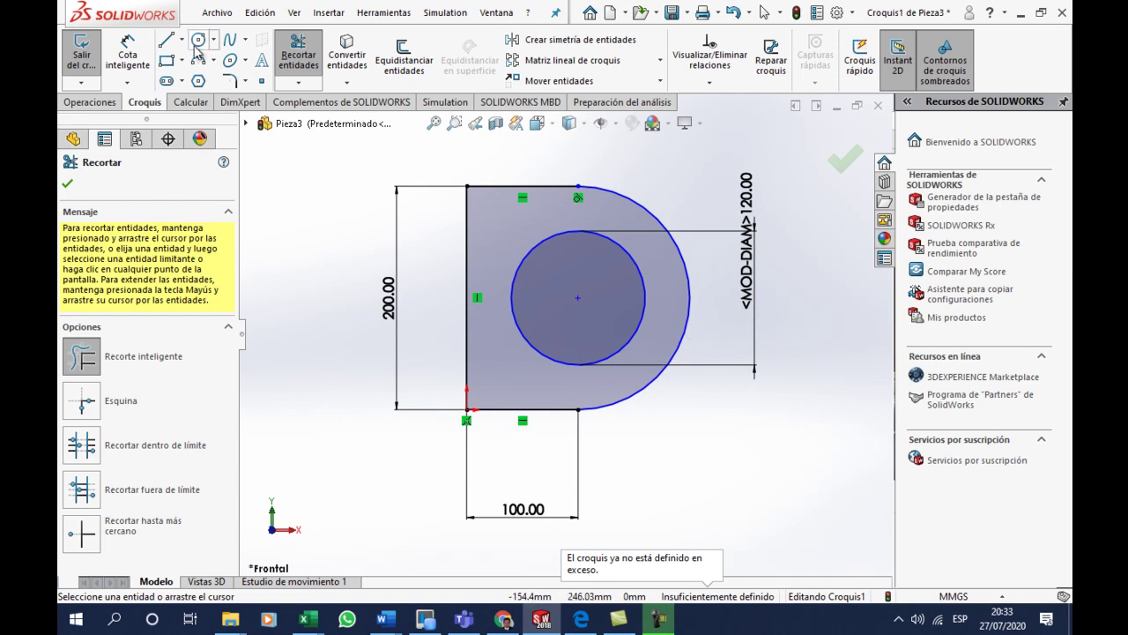
- Round the top-left and bottom-left corners with 20 mm sketch fillets
{"action": "left_click", "coordinate": [230, 80]}
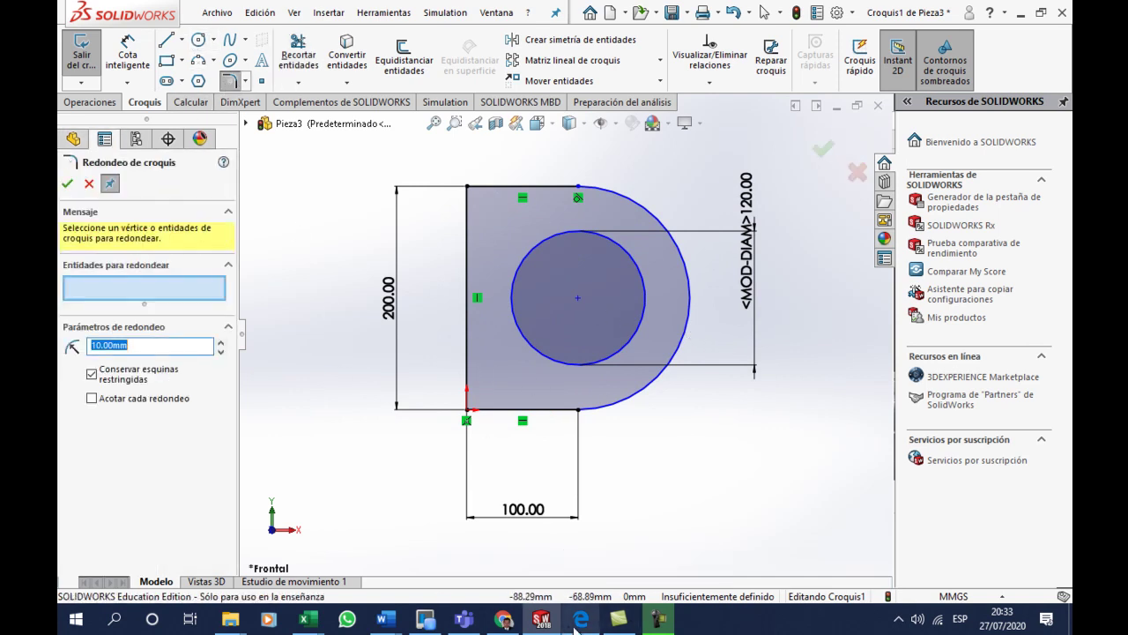
{"action": "left_click", "coordinate": [581, 619]}
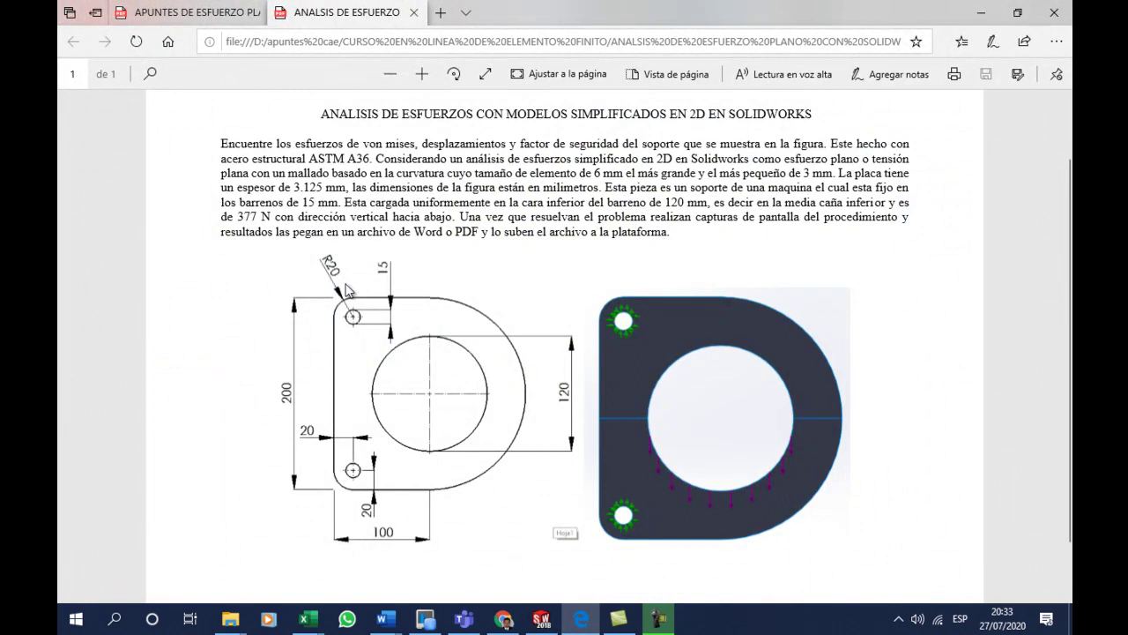
{"action": "left_click", "coordinate": [571, 623]}
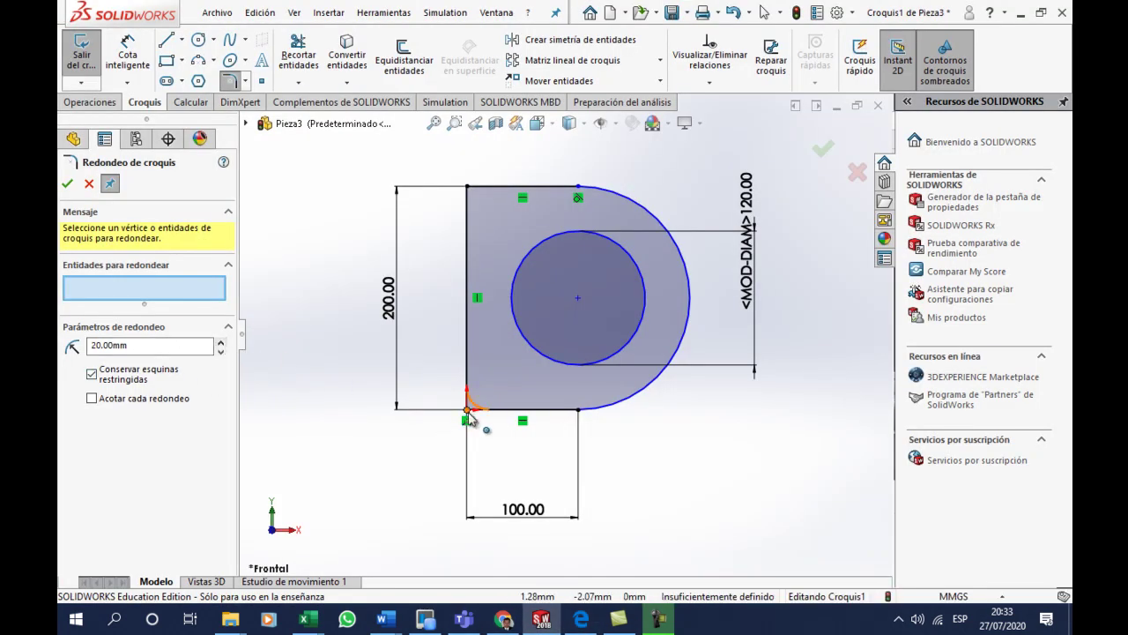
{"action": "left_click", "coordinate": [467, 408]}
{"action": "left_click", "coordinate": [468, 187]}
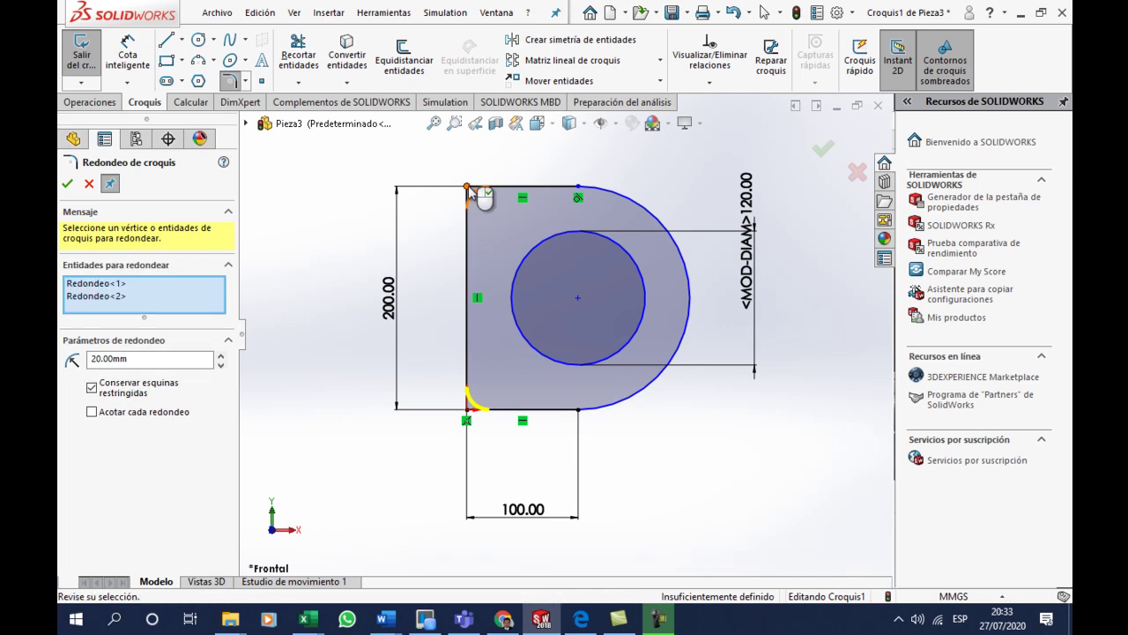
{"action": "left_click", "coordinate": [67, 184]}
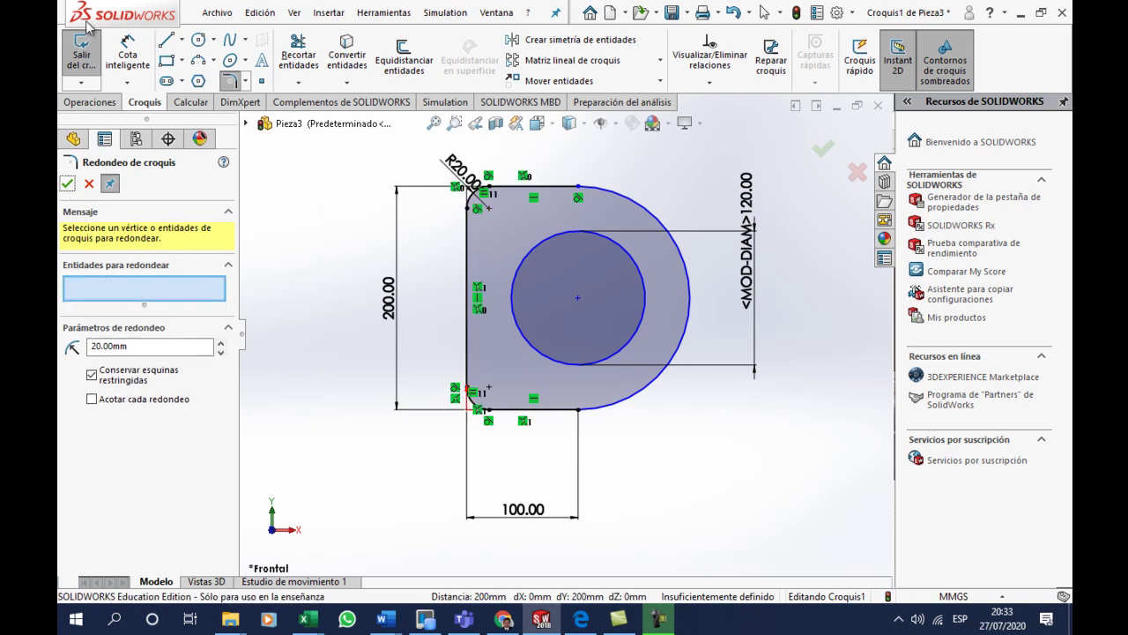
- Draw hole circles at both fillet centres and dimension the top one 15 mm diameter
{"action": "left_click", "coordinate": [200, 46]}
{"action": "left_click", "coordinate": [488, 208]}
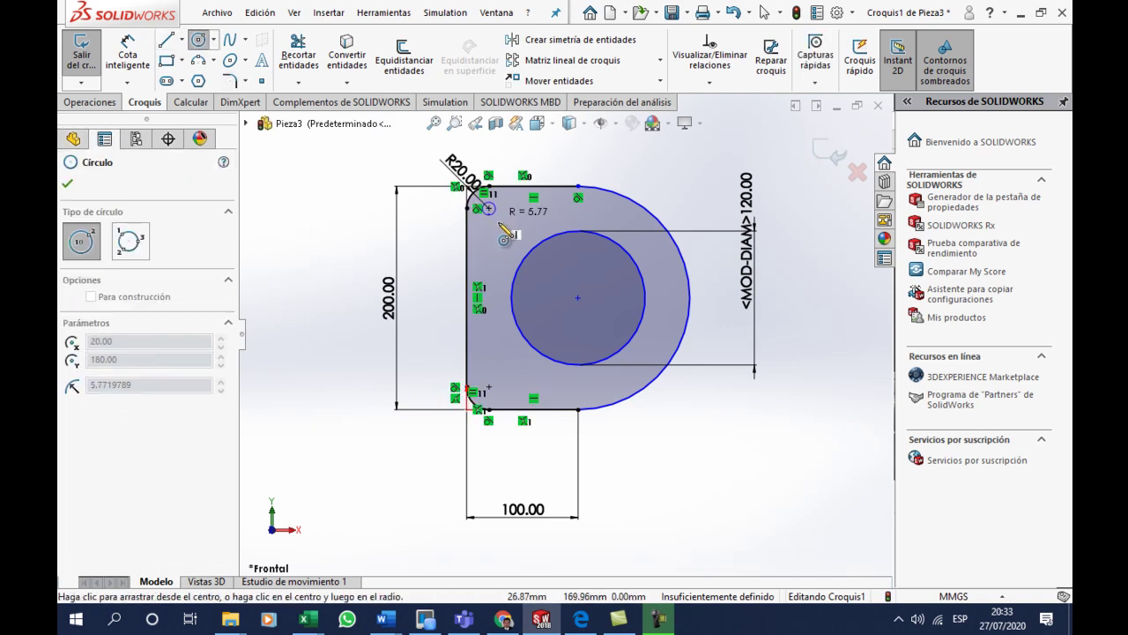
{"action": "left_click", "coordinate": [503, 236]}
{"action": "left_click", "coordinate": [488, 387]}
{"action": "left_click", "coordinate": [503, 390]}
{"action": "left_click", "coordinate": [127, 53]}
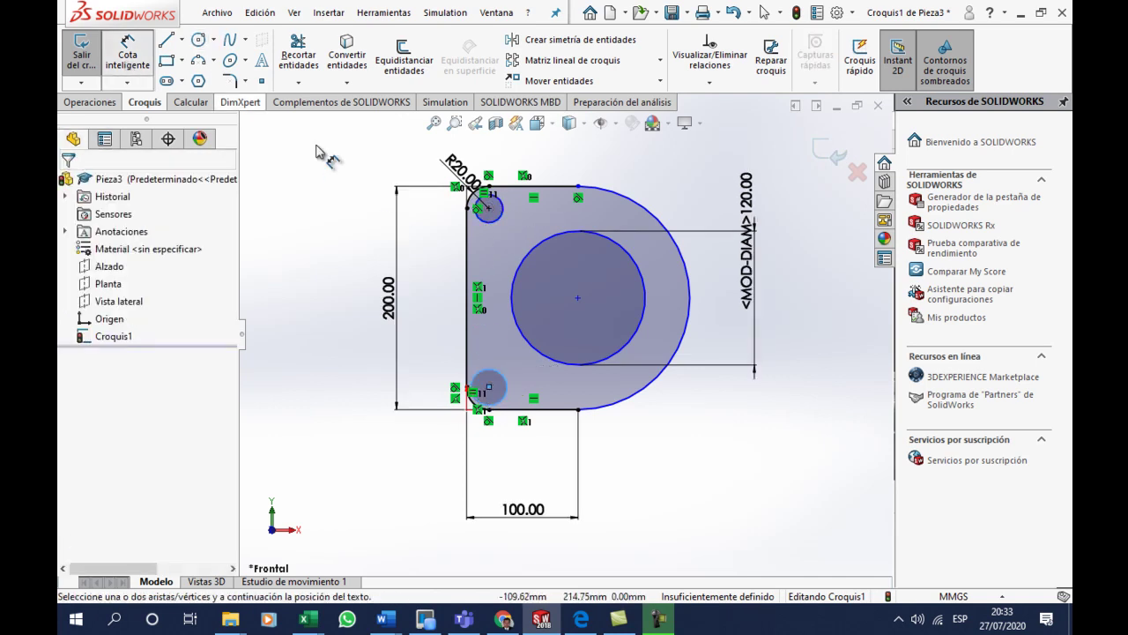
{"action": "left_click", "coordinate": [479, 218]}
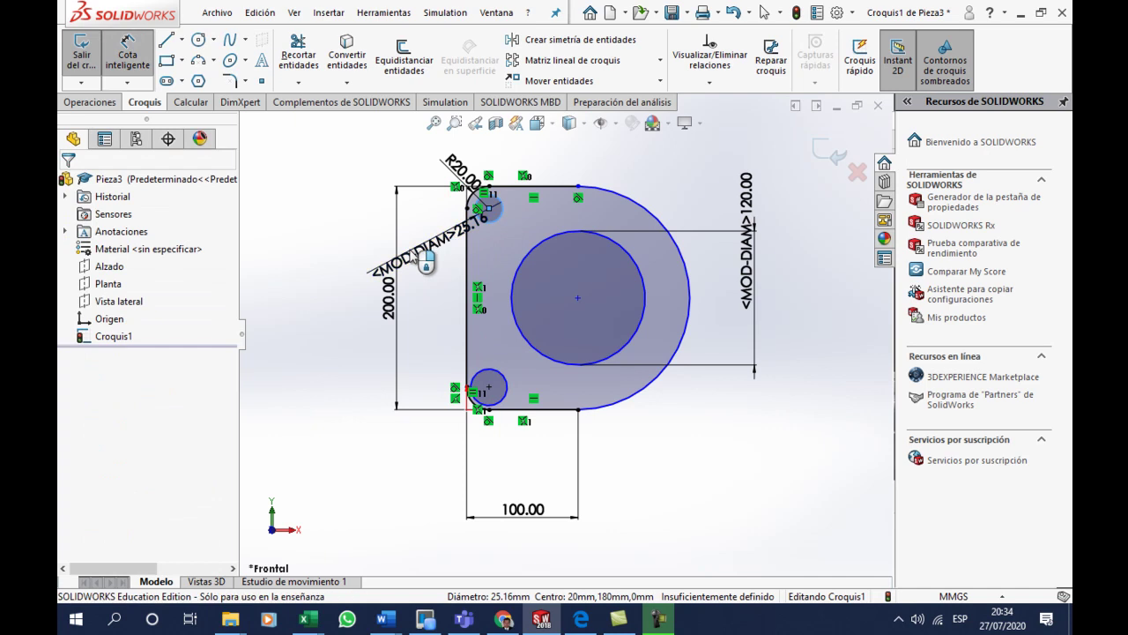
{"action": "left_click", "coordinate": [401, 247]}
{"action": "key", "text": "Return"}
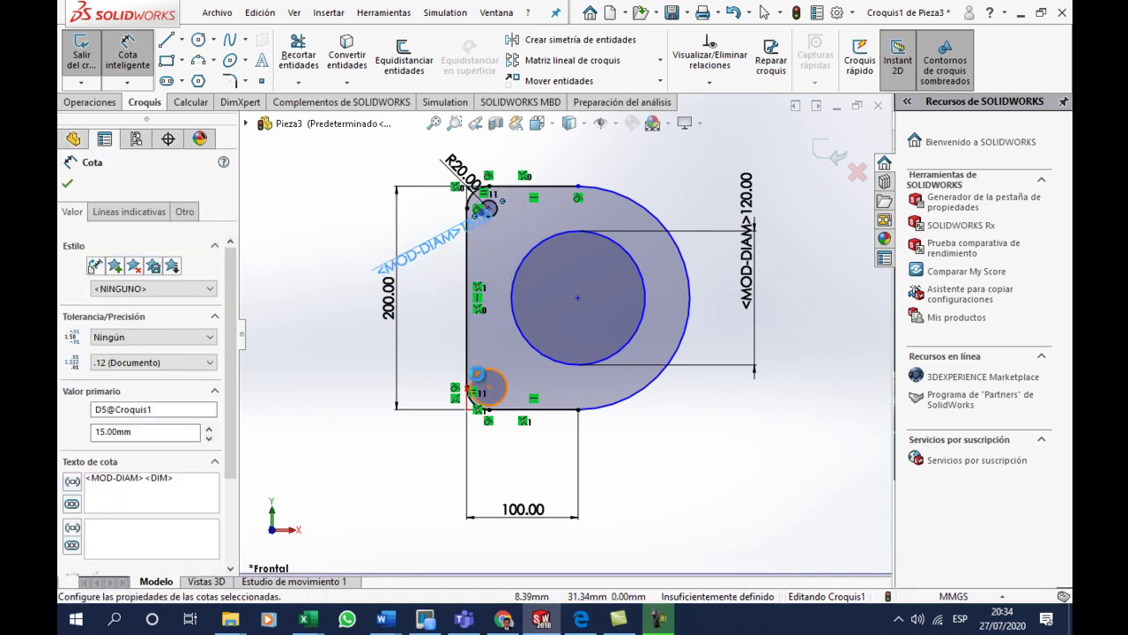
- Dimension the bottom hole 15 mm diameter and tidy both diameter labels to the left
{"action": "left_click", "coordinate": [481, 379]}
{"action": "left_click", "coordinate": [368, 440]}
{"action": "type", "text": "15"}
{"action": "key", "text": "Return"}
{"action": "left_click_drag", "start_coordinate": [362, 439], "coordinate": [370, 355]}
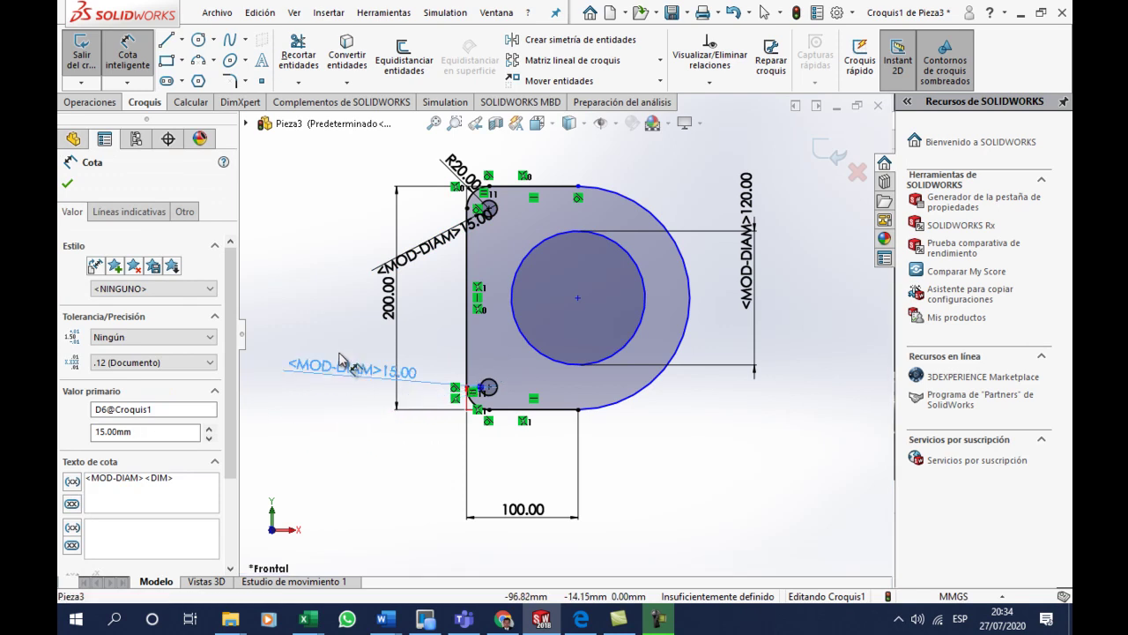
{"action": "left_click_drag", "start_coordinate": [428, 247], "coordinate": [364, 245]}
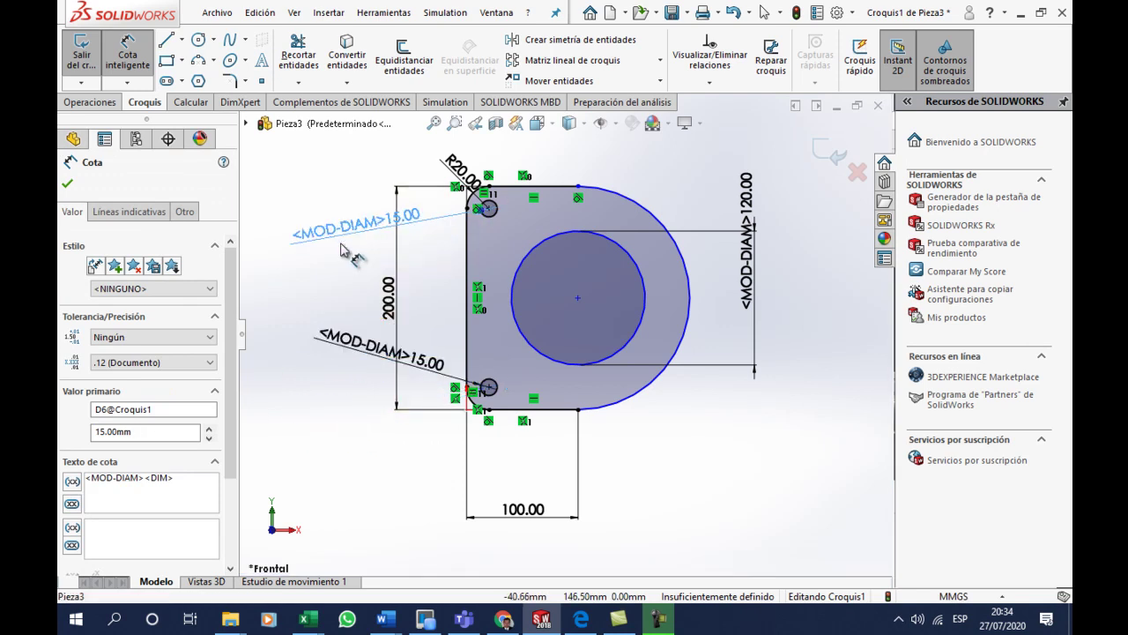
{"action": "left_click", "coordinate": [736, 492]}
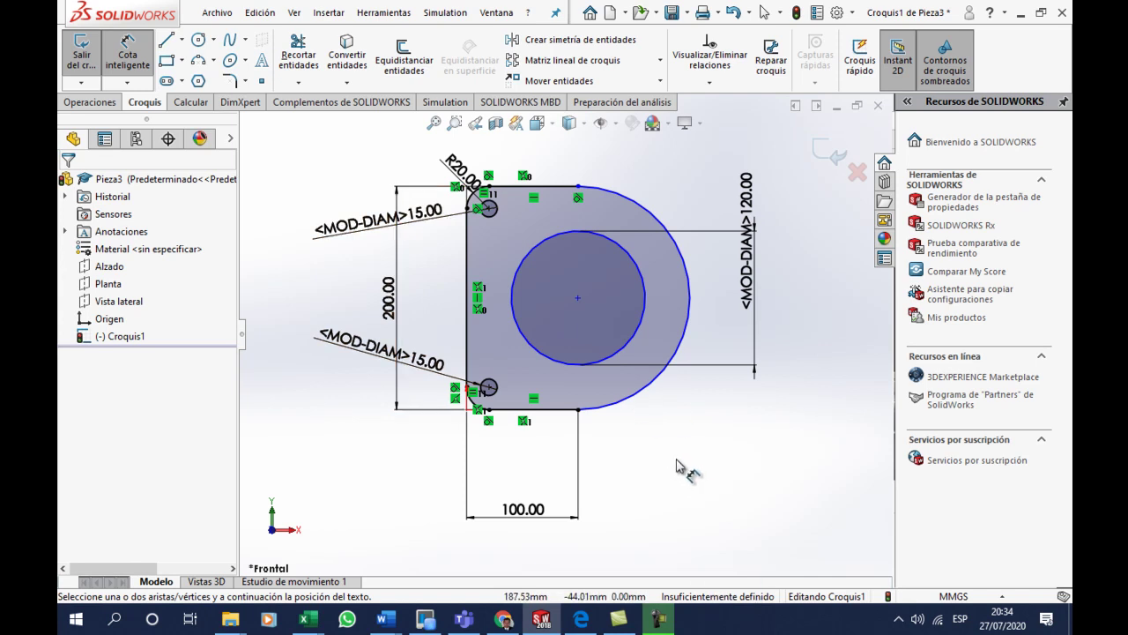
- Add a Tangent relation between the outer arc and the bottom edge line
{"action": "key", "text": "Escape"}
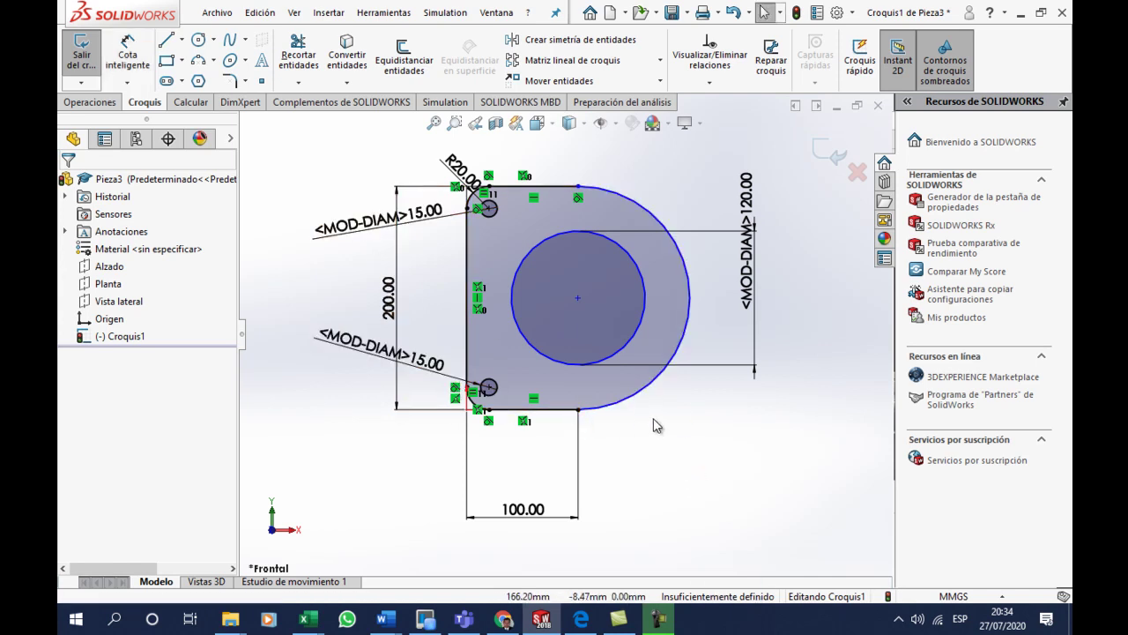
{"action": "left_click", "coordinate": [661, 393]}
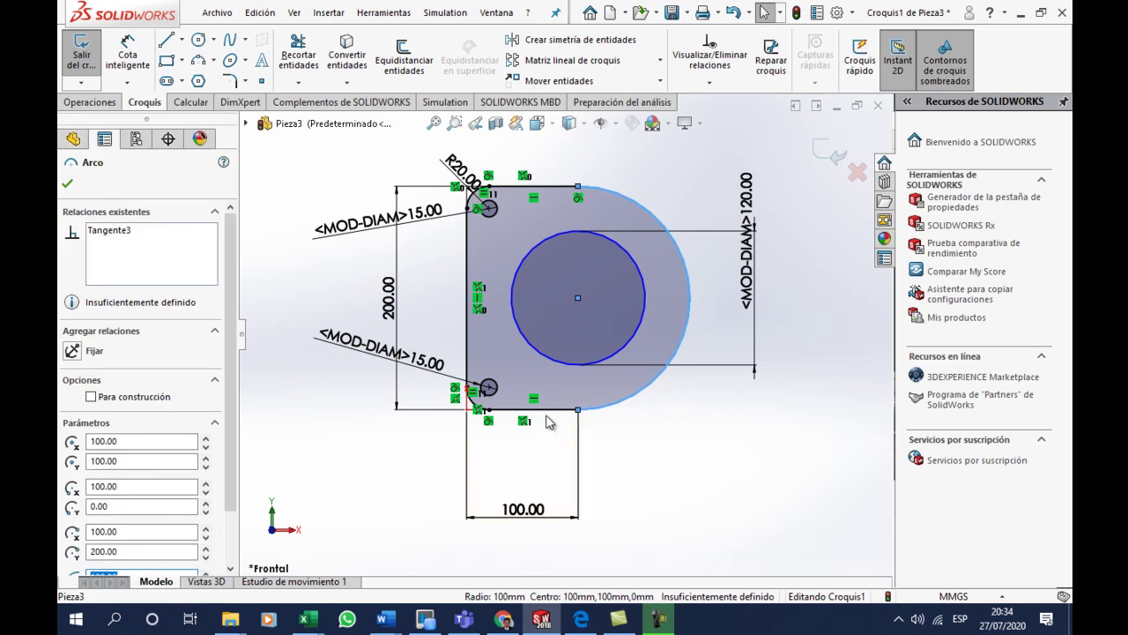
{"action": "left_click", "coordinate": [542, 410], "text": "ctrl"}
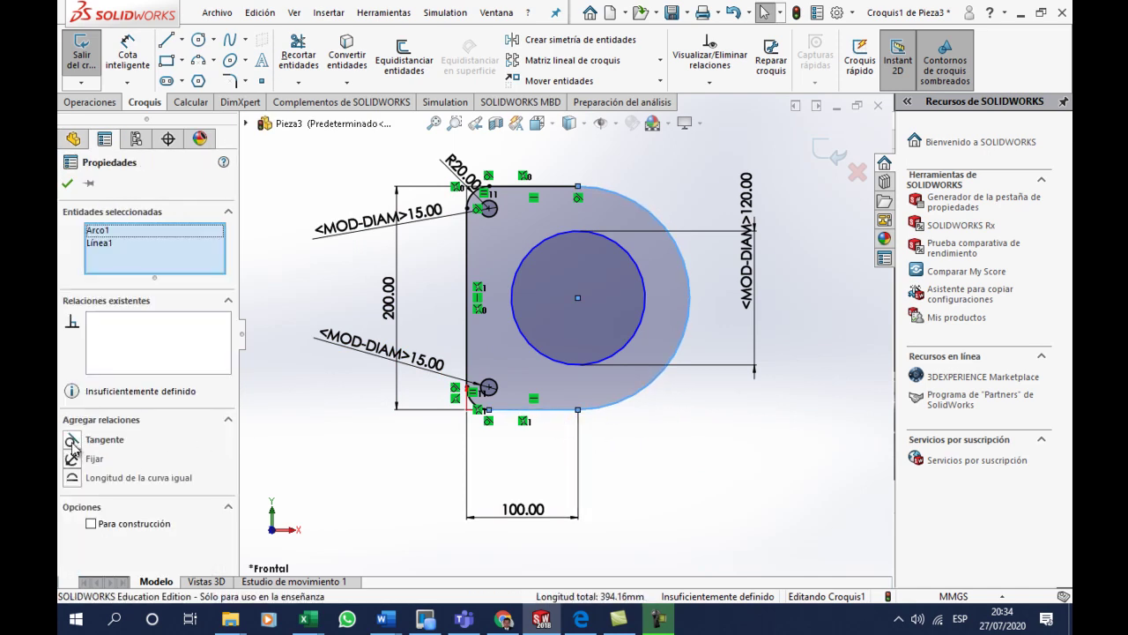
{"action": "left_click", "coordinate": [72, 440]}
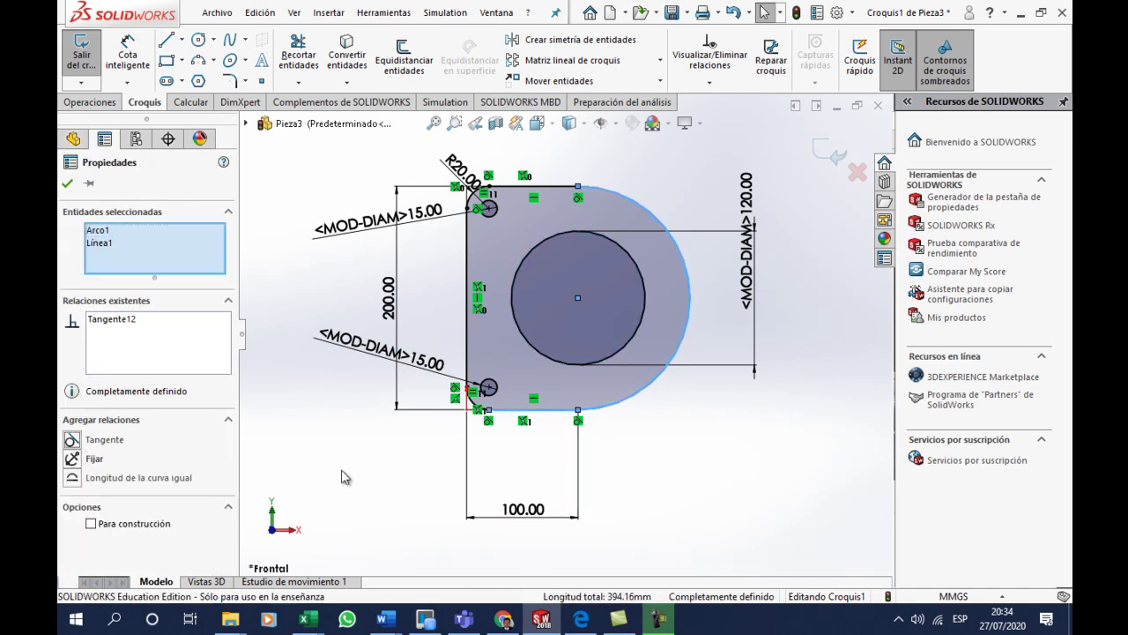
{"action": "left_click", "coordinate": [343, 474]}
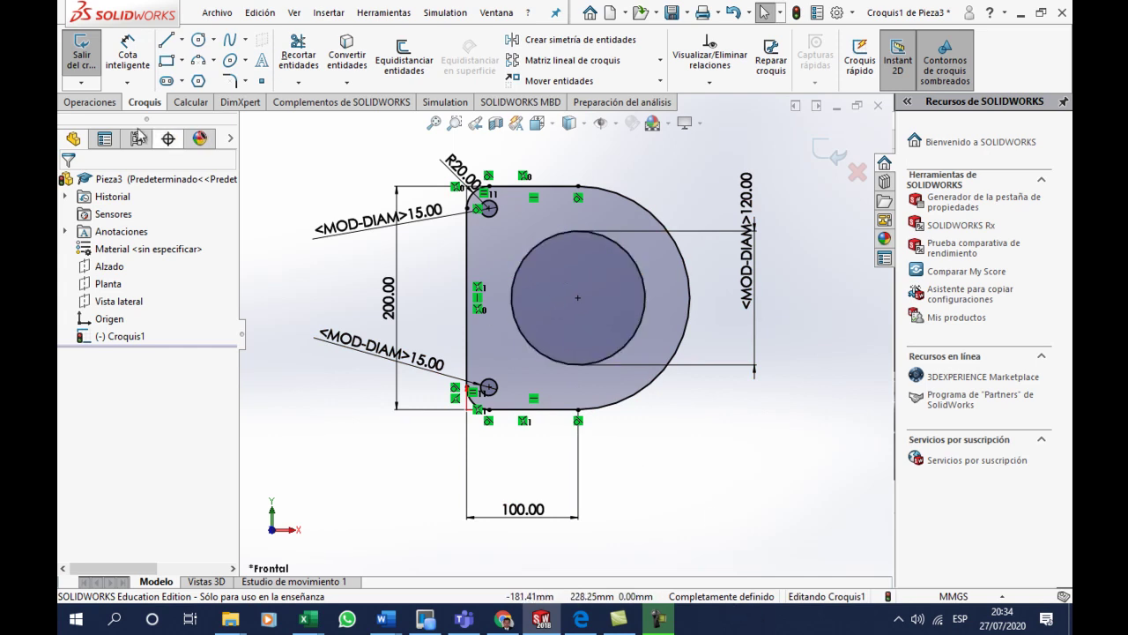
- Extrude the sketch as a 3.125 mm boss, creating Saliente-Extruir1
{"action": "left_click", "coordinate": [90, 102]}
{"action": "left_click", "coordinate": [92, 55]}
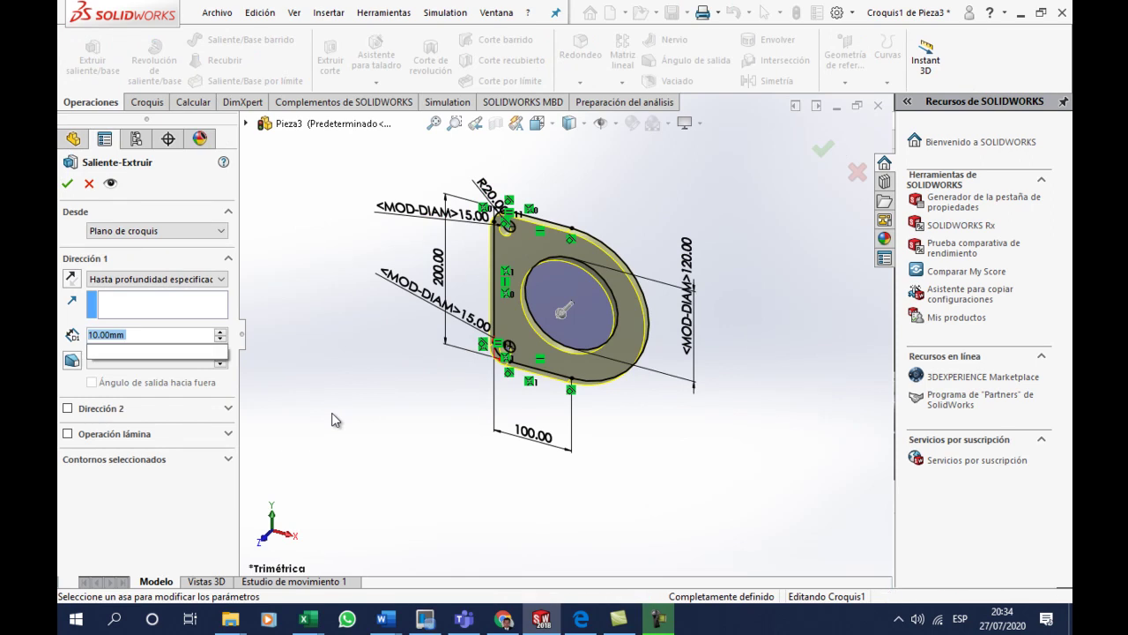
{"action": "type", "text": "3.25"}
{"action": "key", "text": "BackSpace"}
{"action": "key", "text": "BackSpace"}
{"action": "type", "text": "125"}
{"action": "key", "text": "Return"}
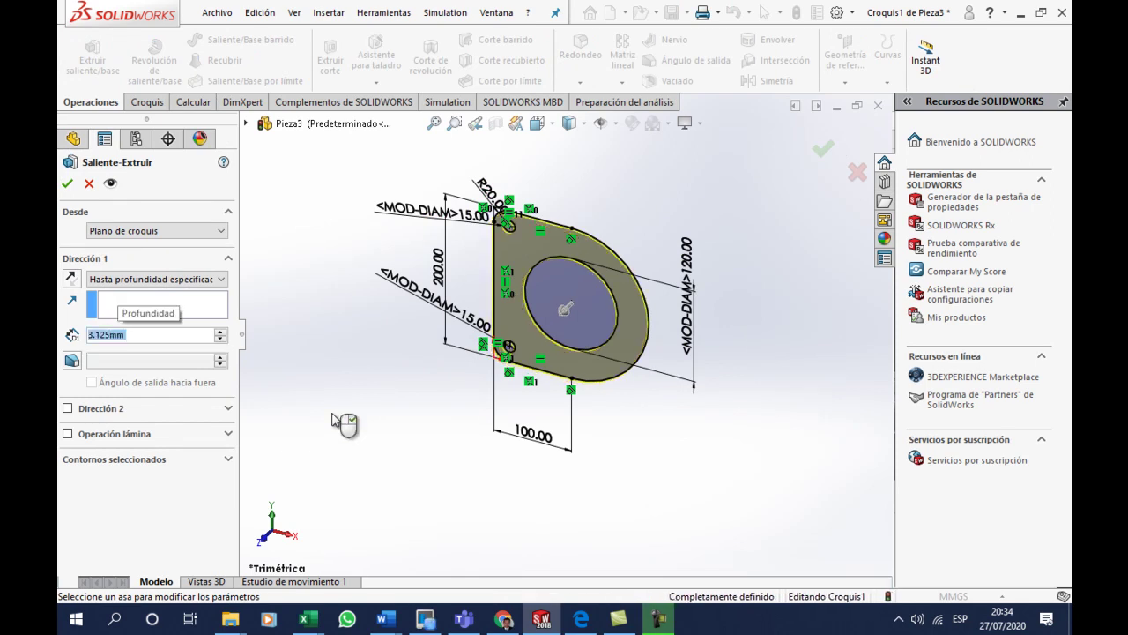
{"action": "left_click", "coordinate": [68, 184]}
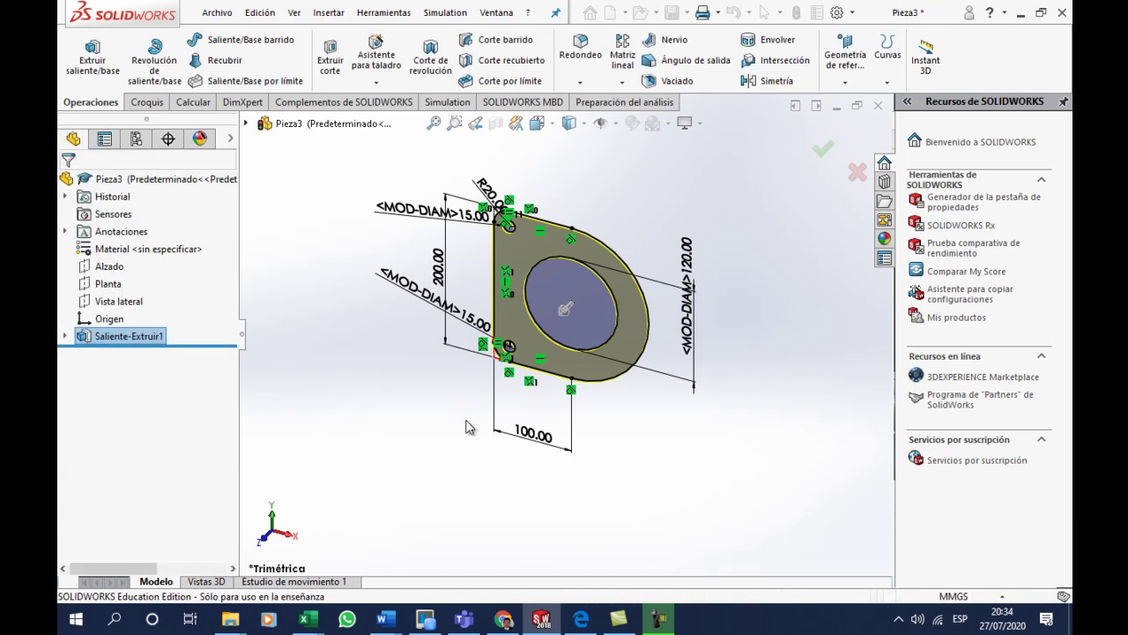
{"action": "left_click", "coordinate": [581, 619]}
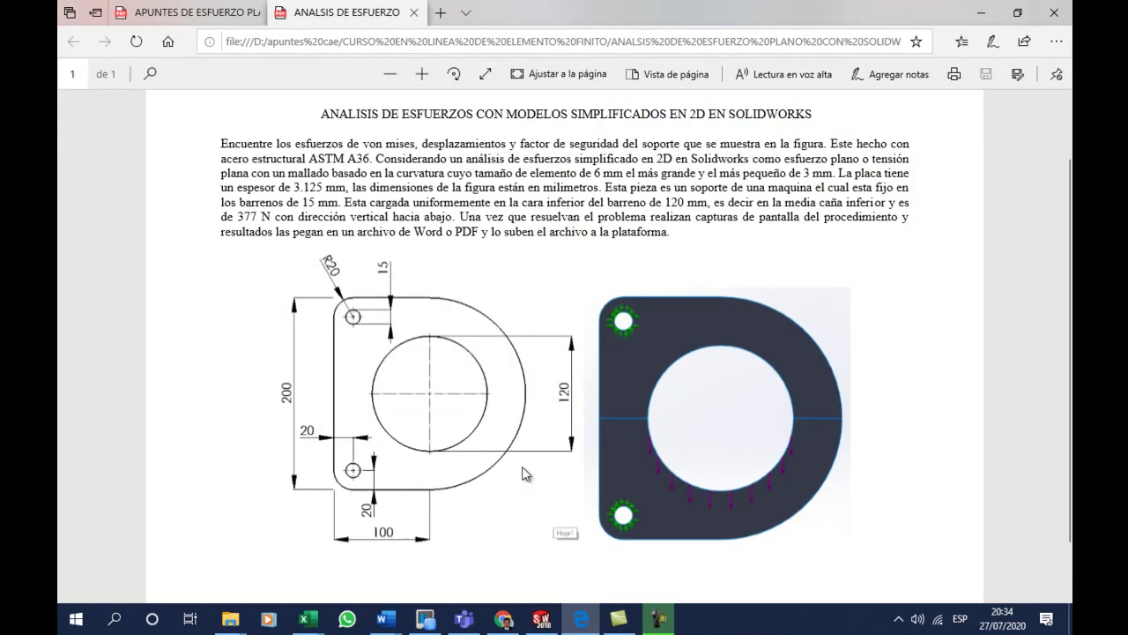
{"action": "left_click", "coordinate": [581, 619]}
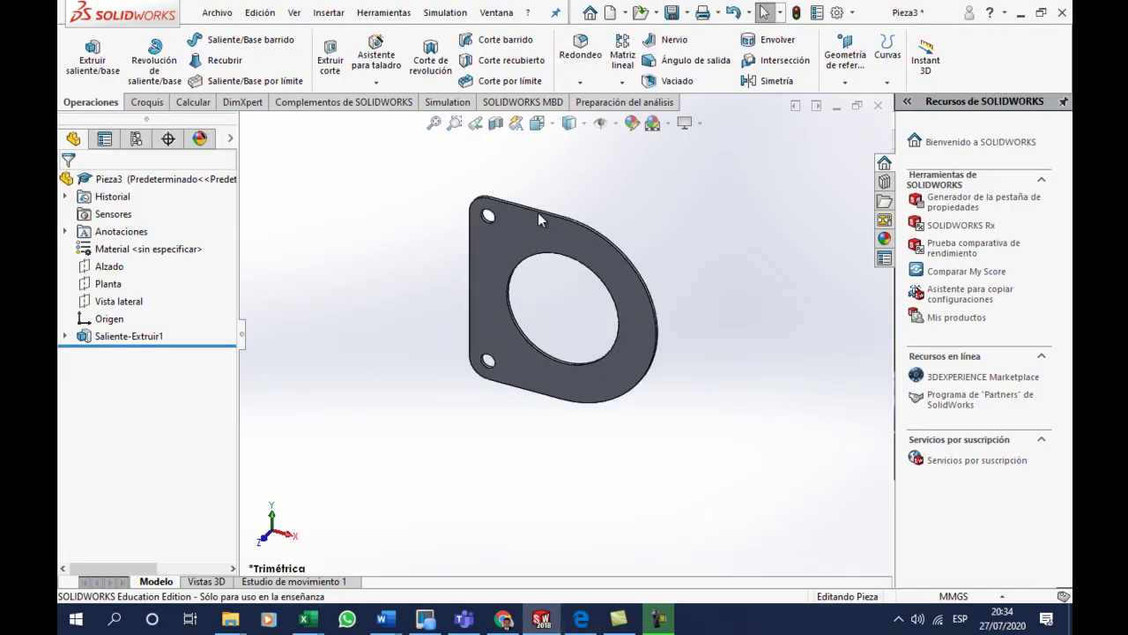
{"action": "middle_click_drag", "start_coordinate": [538, 212], "coordinate": [654, 353]}
{"action": "scroll", "coordinate": [592, 230], "scroll_direction": "down", "scroll_amount": 2}
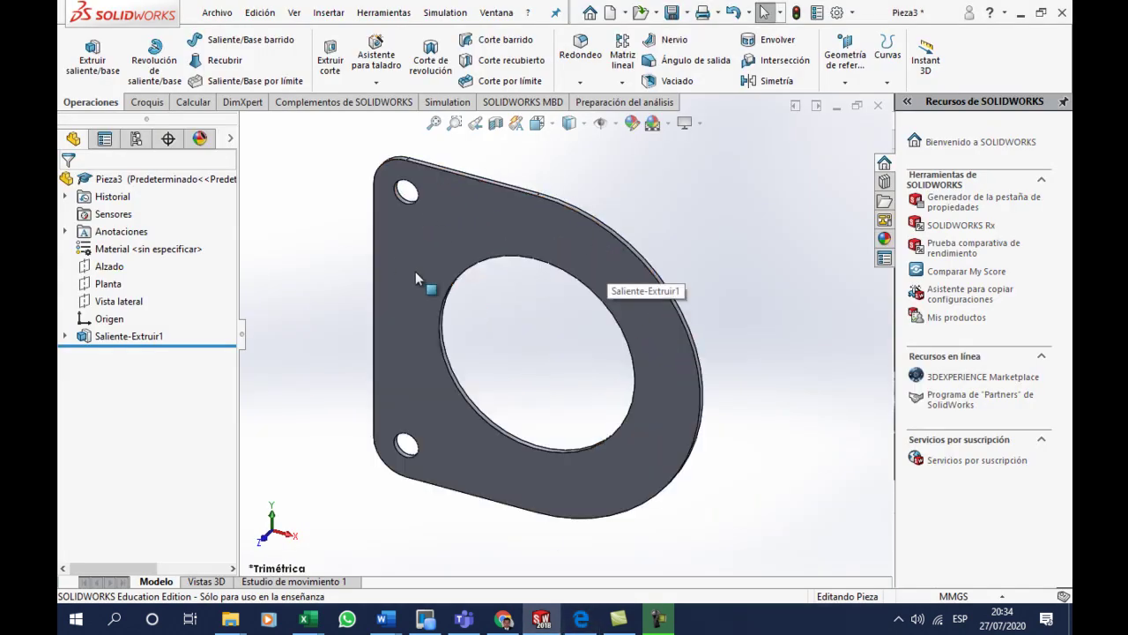
{"action": "left_click", "coordinate": [581, 619]}
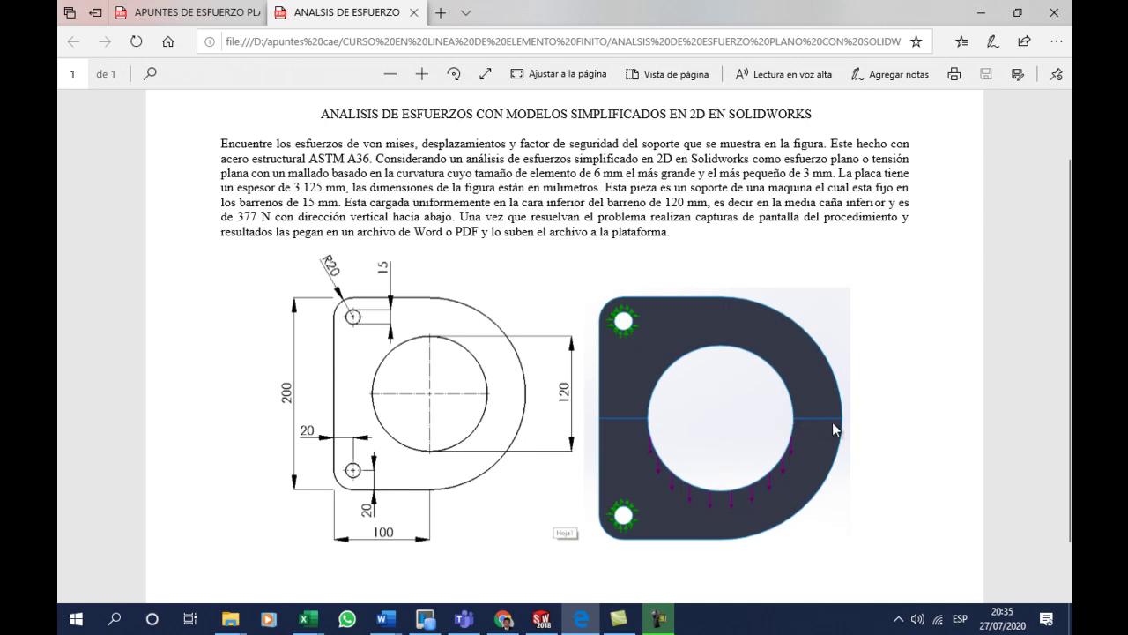
{"action": "left_click", "coordinate": [541, 619]}
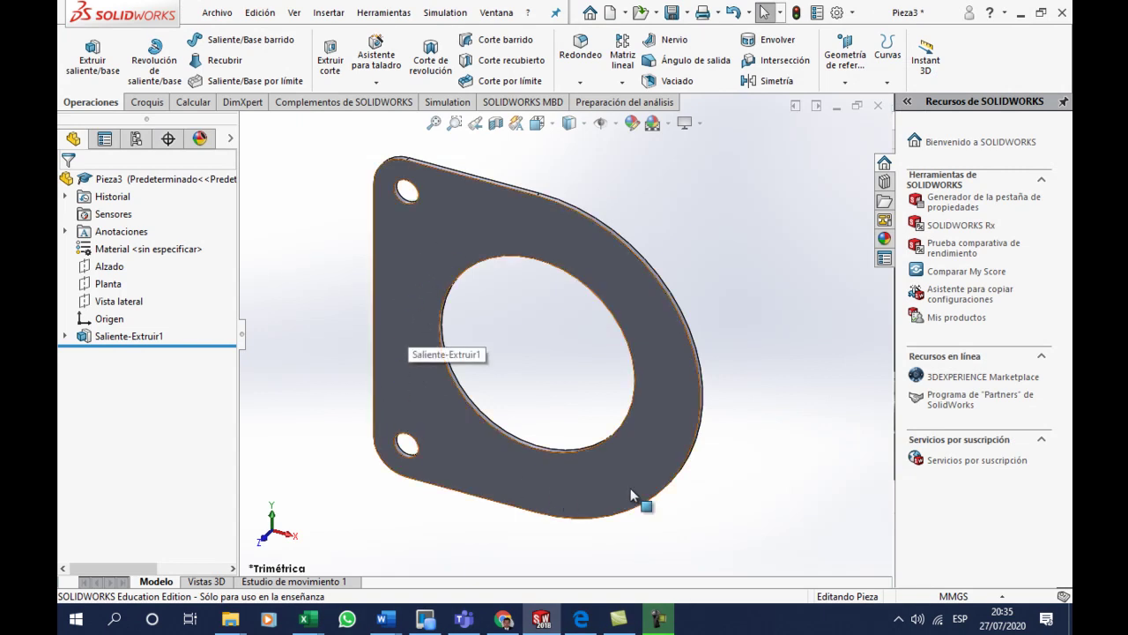
- On the plate's front face, sketch Croquis2: one line from the left edge to the right edge
{"action": "left_click", "coordinate": [404, 313]}
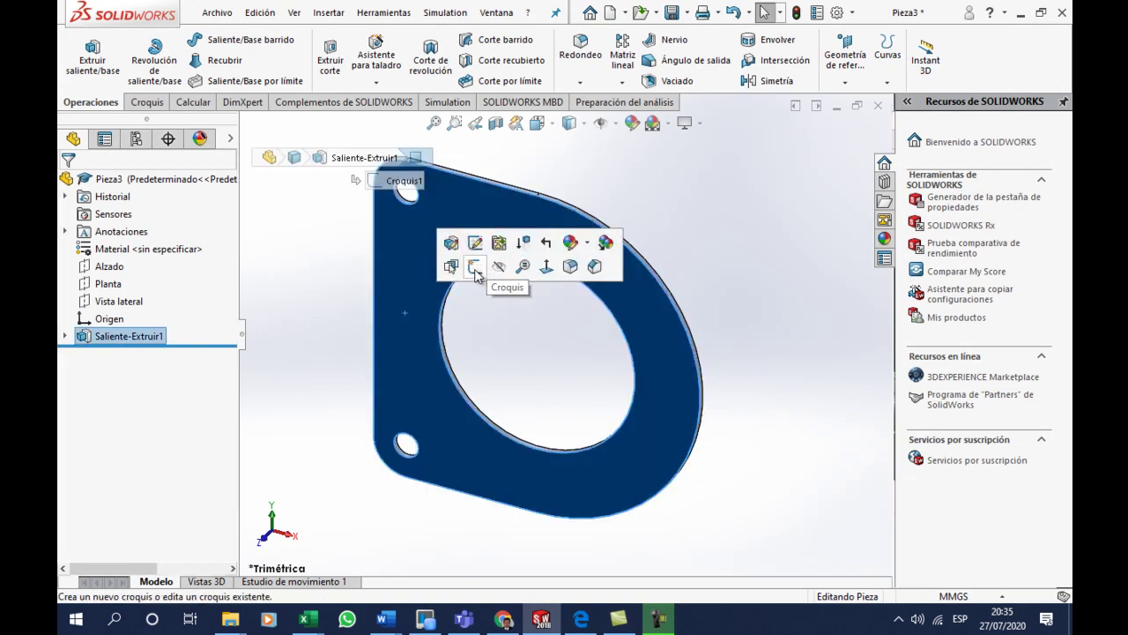
{"action": "left_click", "coordinate": [476, 265]}
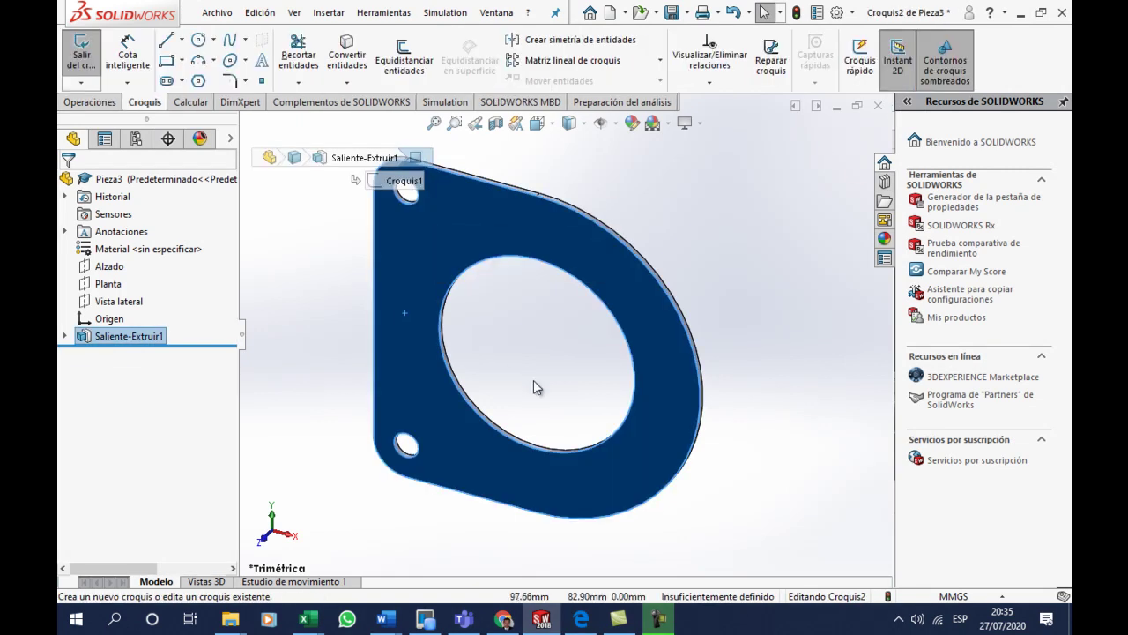
{"action": "left_click", "coordinate": [172, 44]}
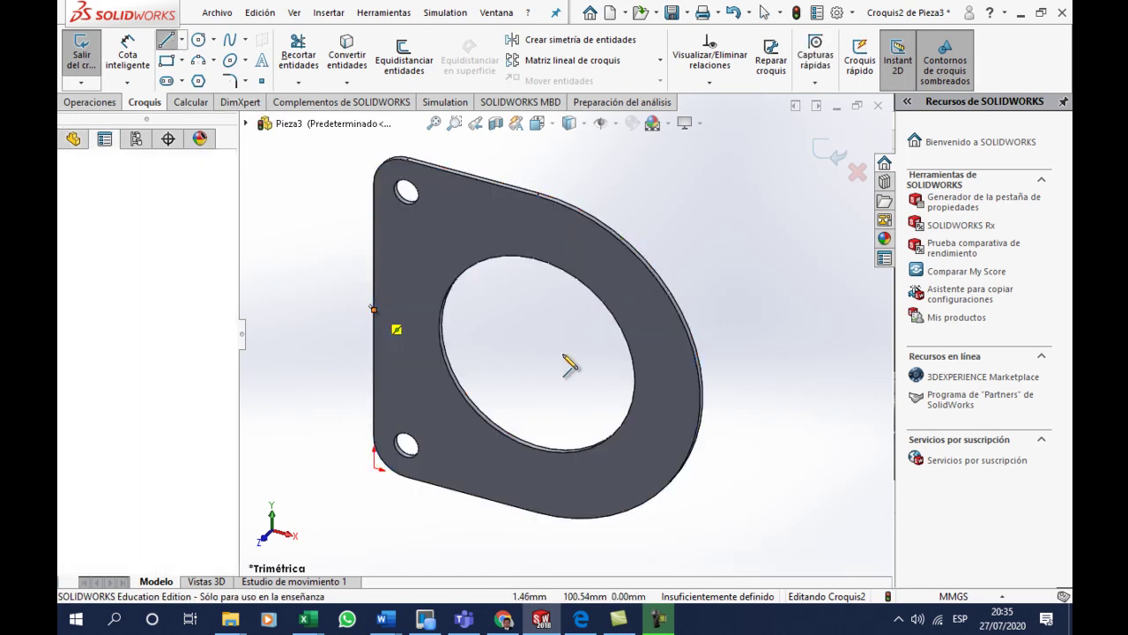
{"action": "left_click_drag", "start_coordinate": [374, 308], "coordinate": [703, 398]}
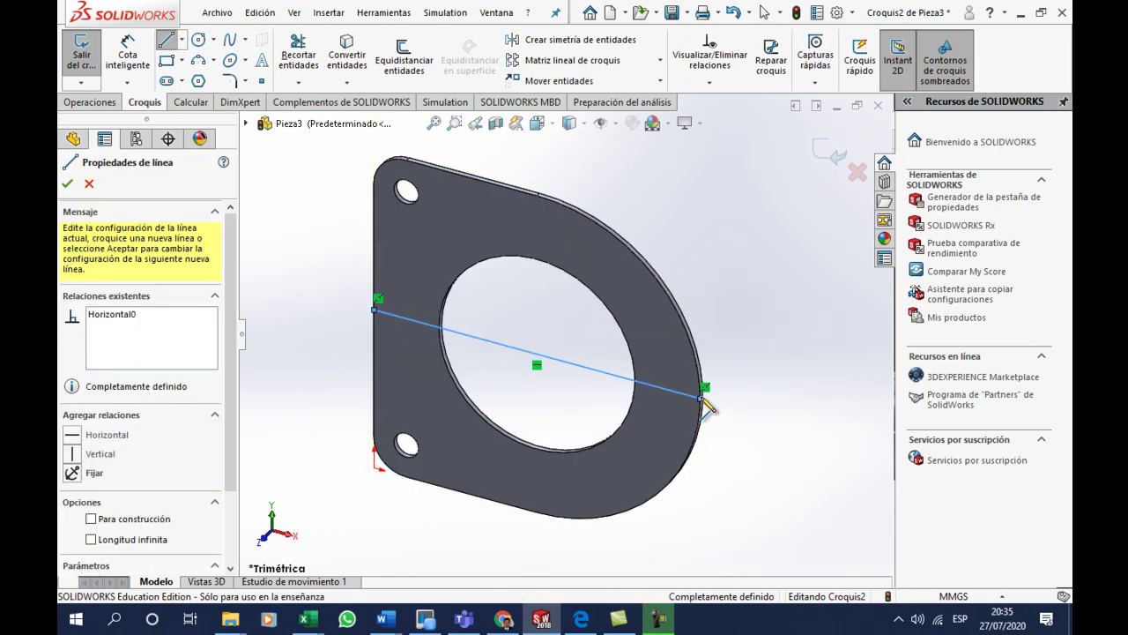
{"action": "key", "text": "Escape"}
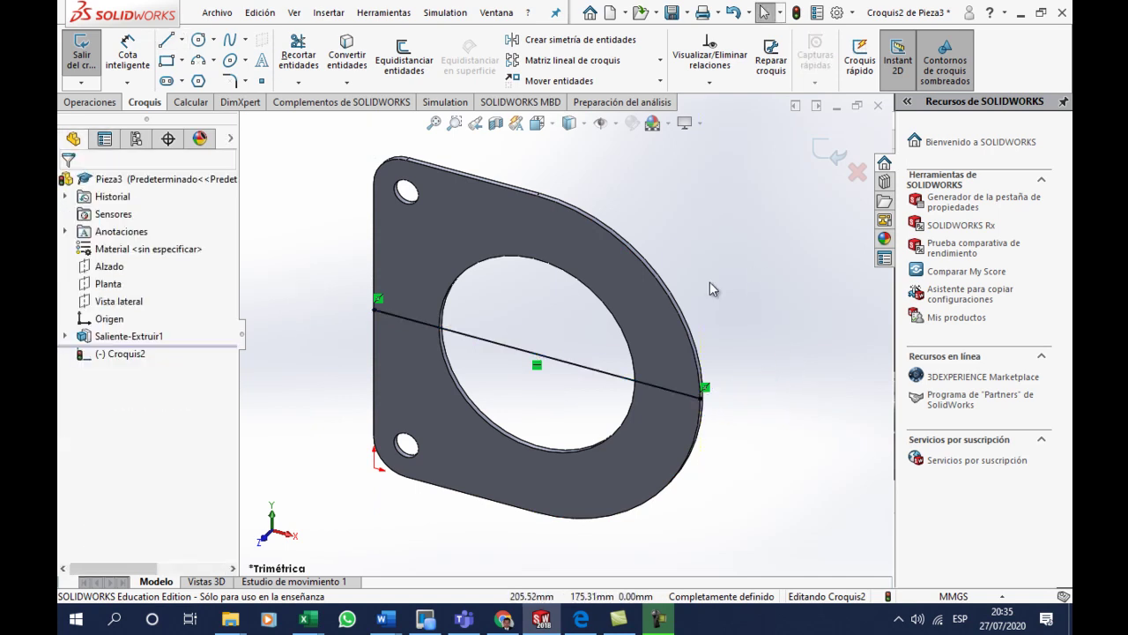
{"action": "left_click", "coordinate": [829, 152]}
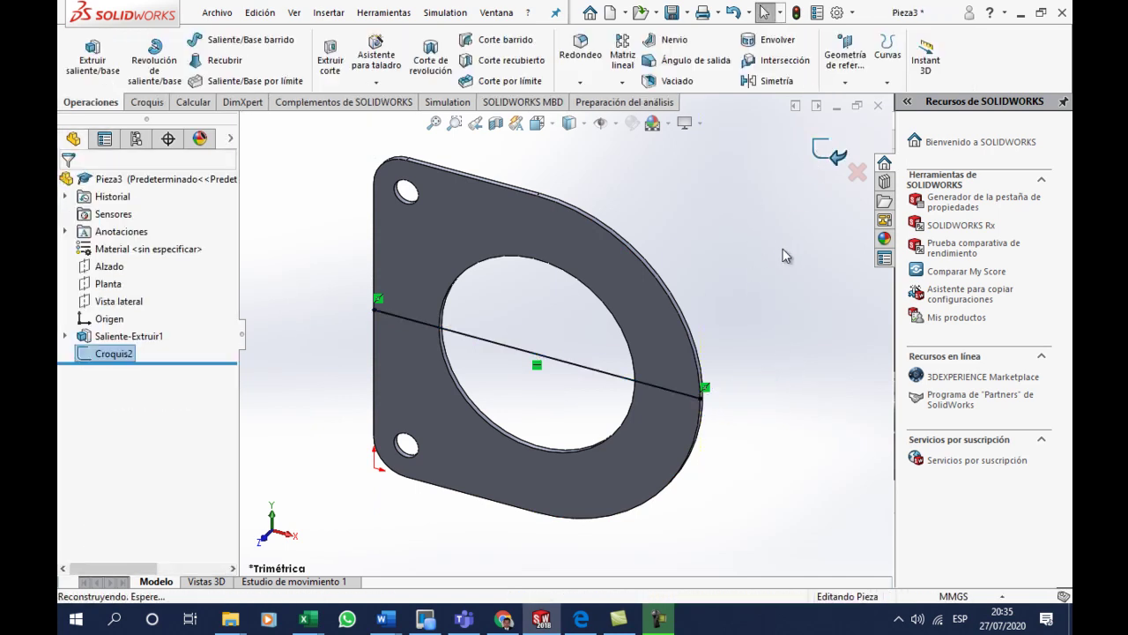
- Create Línea de partición1, projecting Croquis2 onto the bracket's front face
{"action": "left_click", "coordinate": [888, 81]}
{"action": "left_click", "coordinate": [844, 82]}
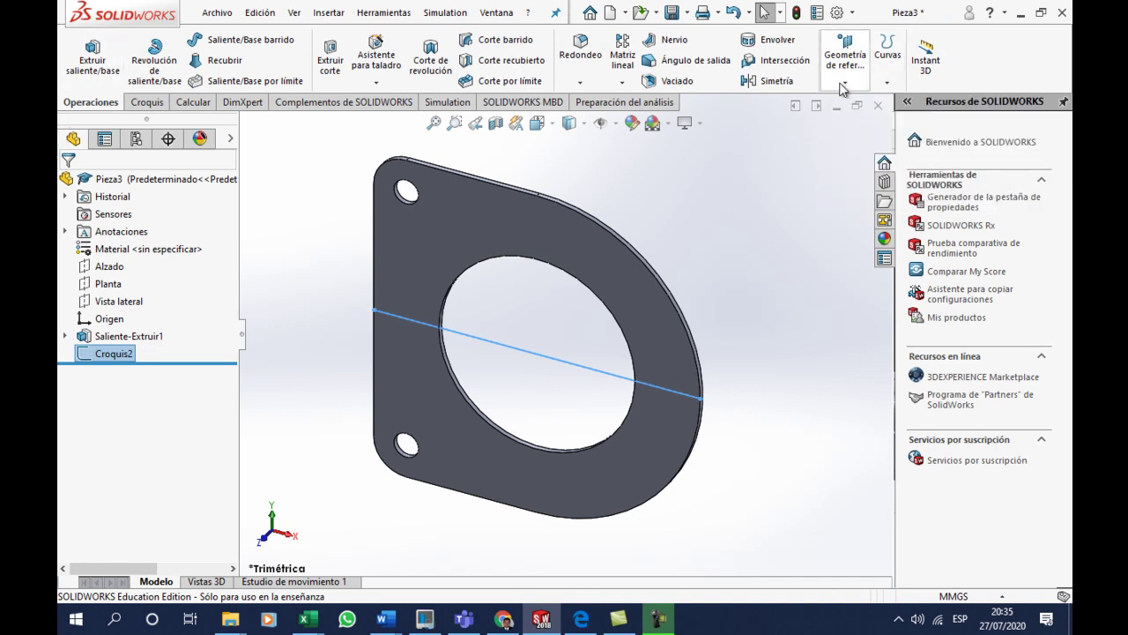
{"action": "left_click", "coordinate": [888, 82]}
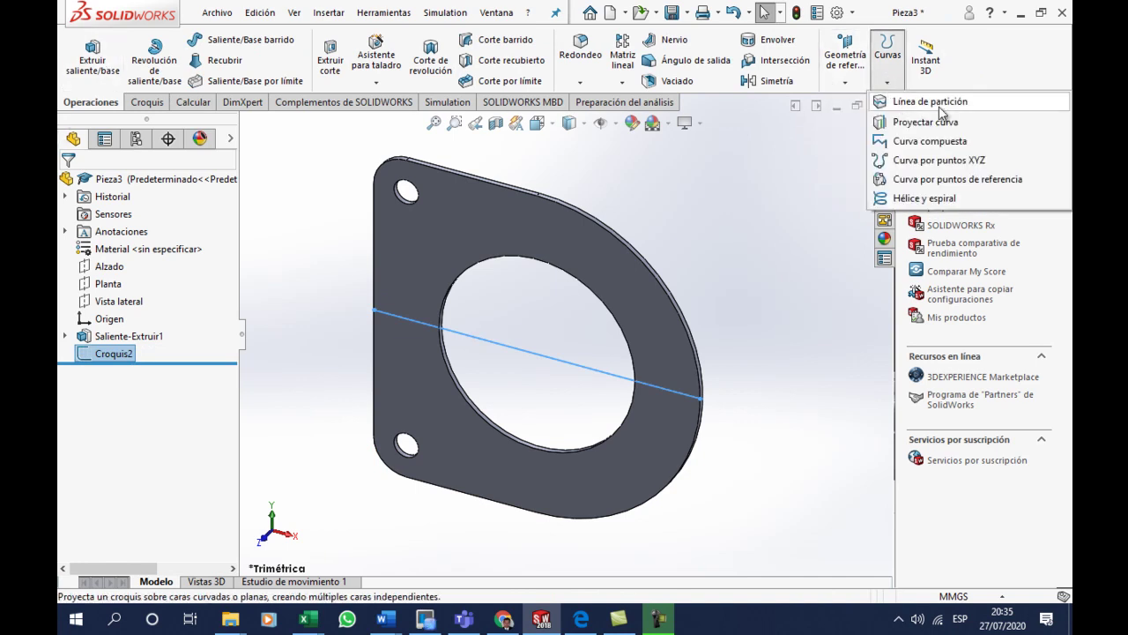
{"action": "left_click", "coordinate": [915, 104]}
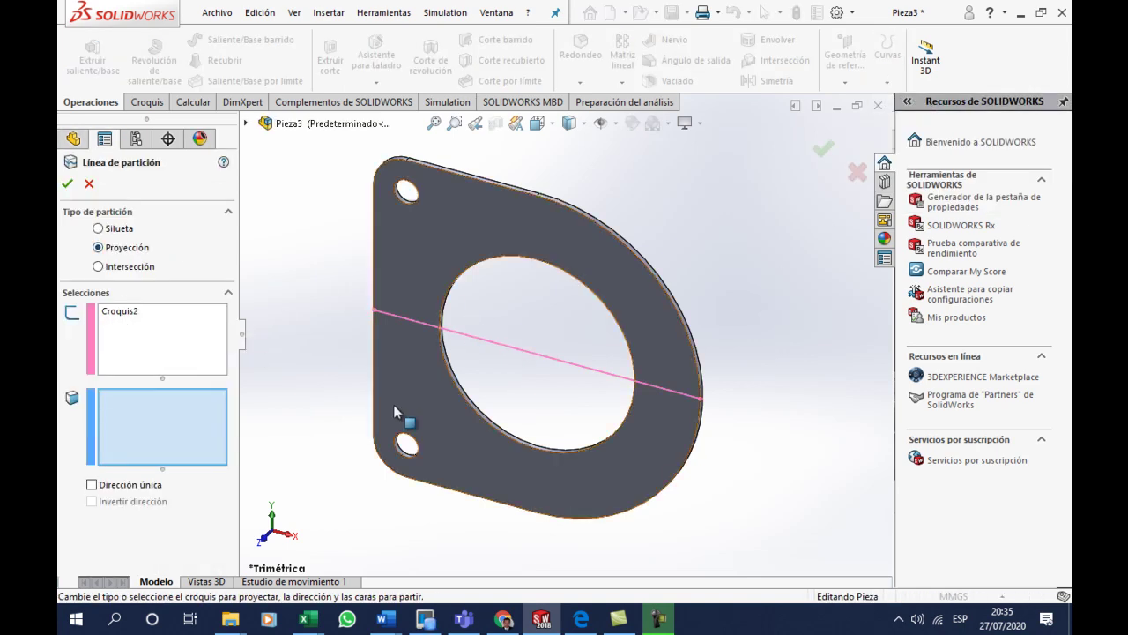
{"action": "left_click", "coordinate": [407, 346]}
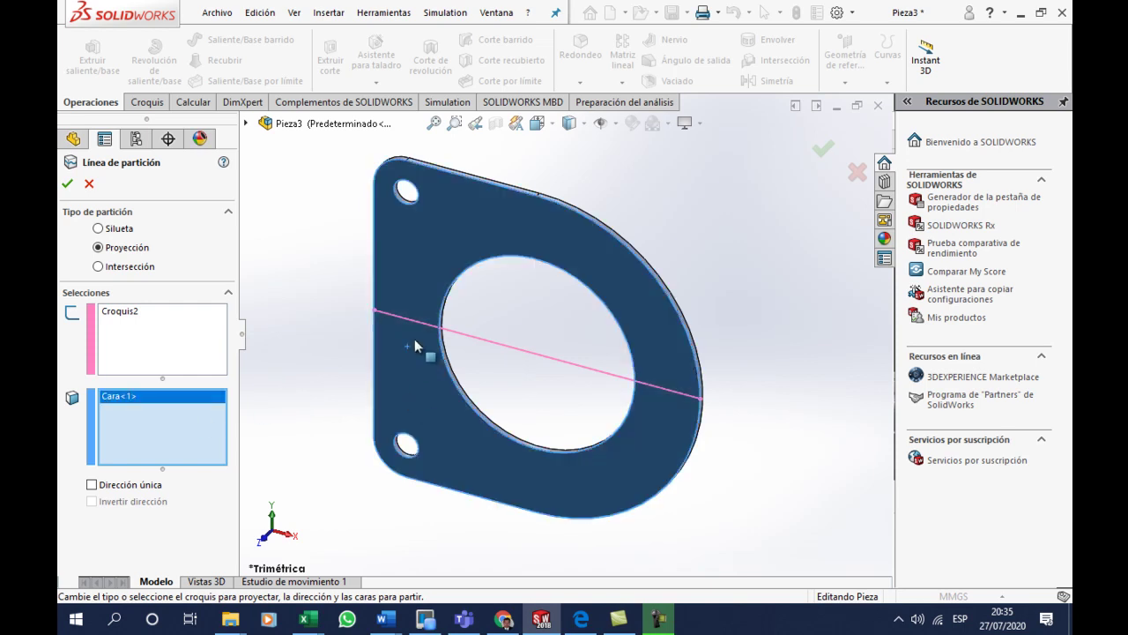
{"action": "left_click", "coordinate": [68, 184]}
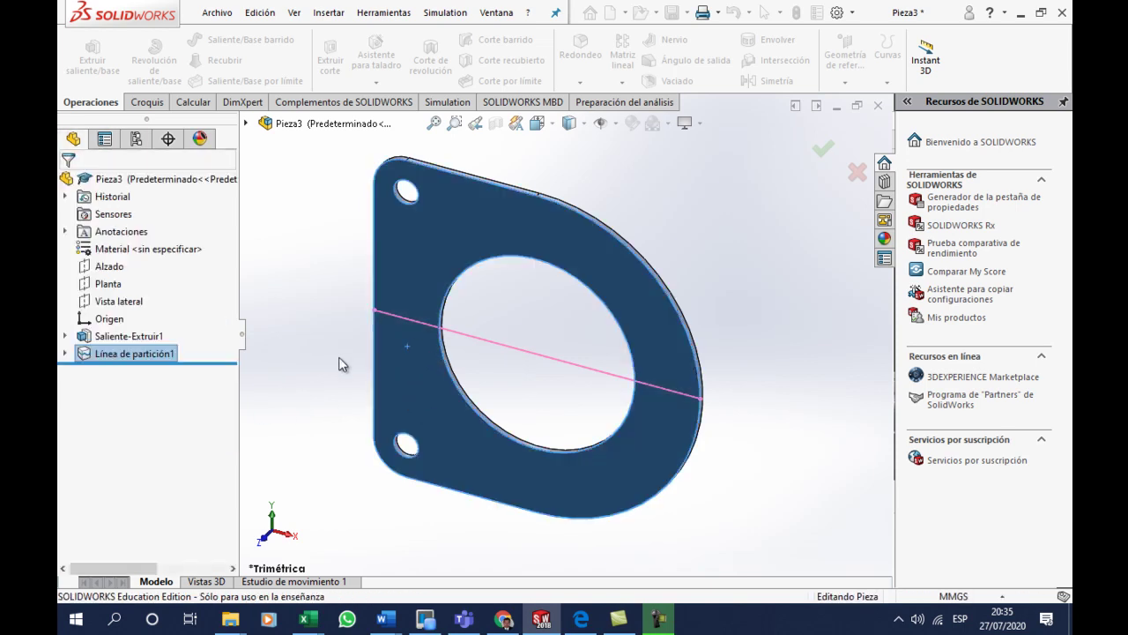
- Check the lower and upper split faces separately and orbit the bracket to inspect them
{"action": "left_click", "coordinate": [407, 353]}
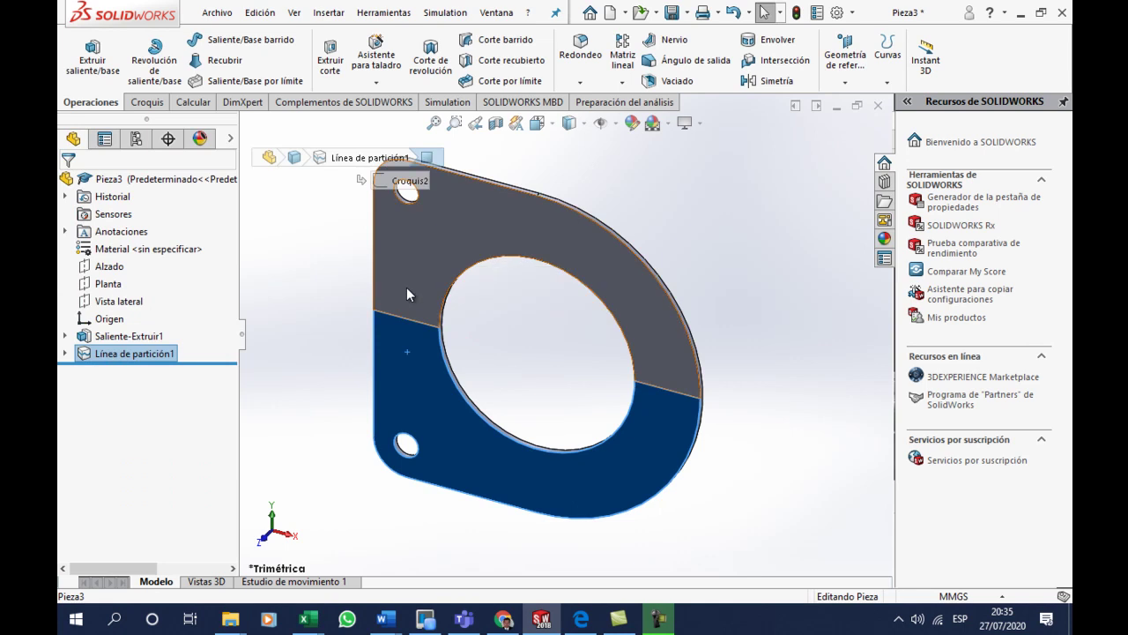
{"action": "left_click", "coordinate": [406, 288]}
{"action": "left_click", "coordinate": [284, 328]}
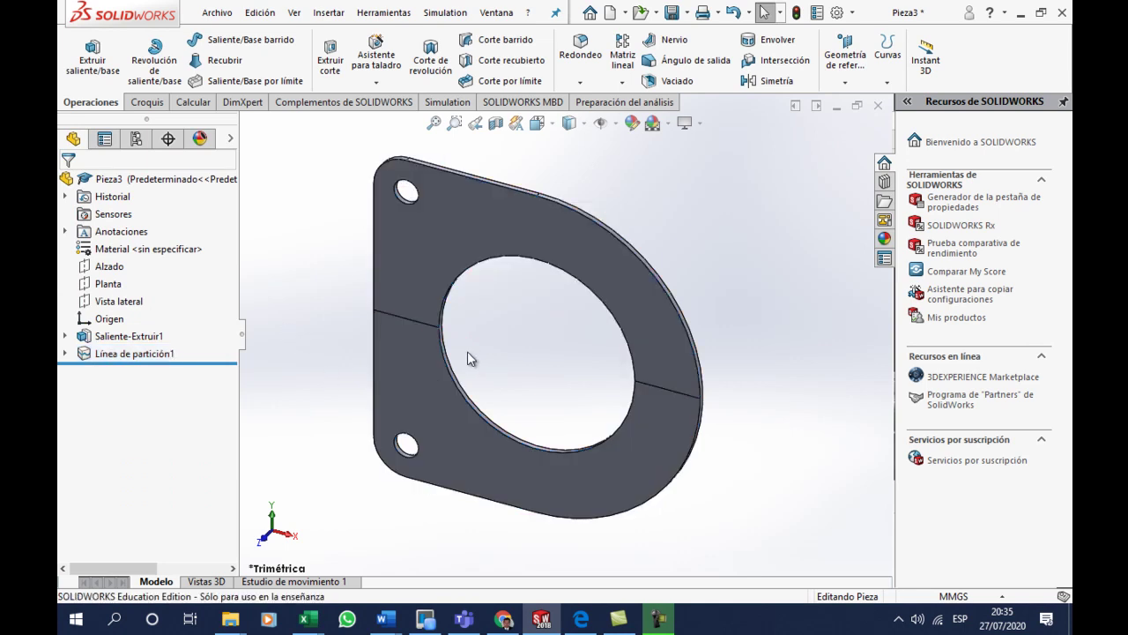
{"action": "scroll", "coordinate": [467, 351], "scroll_direction": "down", "scroll_amount": 3}
{"action": "mouse_move", "coordinate": [441, 378]}
{"action": "middle_mouse_down"}
{"action": "mouse_move", "coordinate": [473, 333]}
{"action": "mouse_move", "coordinate": [516, 331]}
{"action": "mouse_move", "coordinate": [502, 328]}
{"action": "middle_mouse_up"}
{"action": "scroll", "coordinate": [476, 326], "scroll_direction": "up", "scroll_amount": 3}
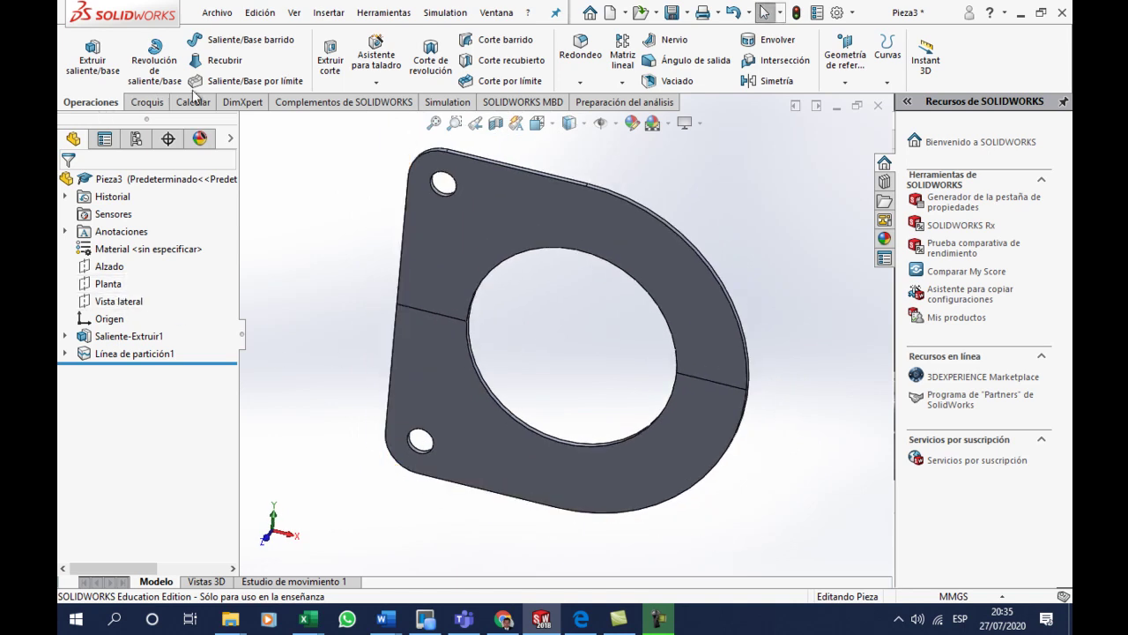
- Create reference plane Plano1 offset 40 mm from the Vista lateral plane
{"action": "left_click", "coordinate": [844, 57]}
{"action": "left_click", "coordinate": [863, 103]}
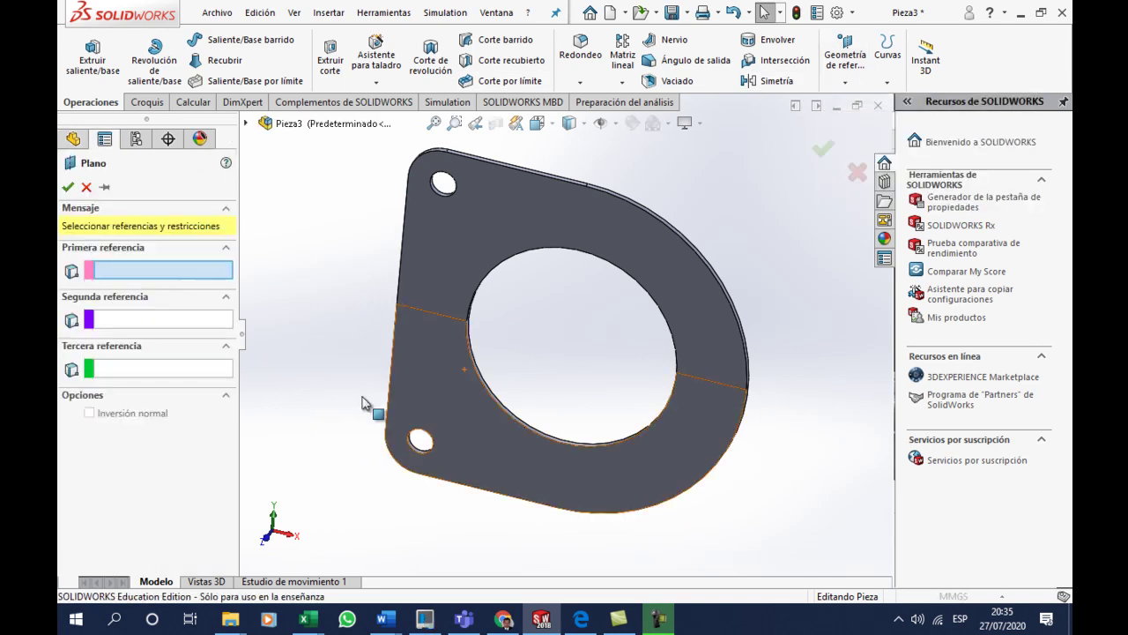
{"action": "left_click", "coordinate": [246, 123]}
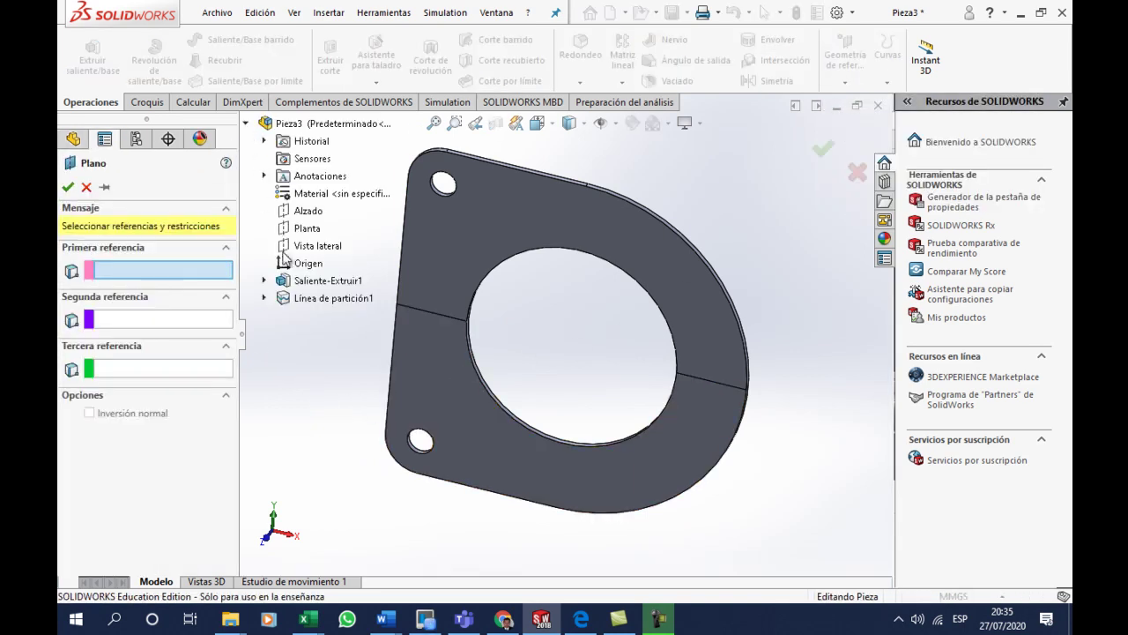
{"action": "left_click", "coordinate": [317, 245]}
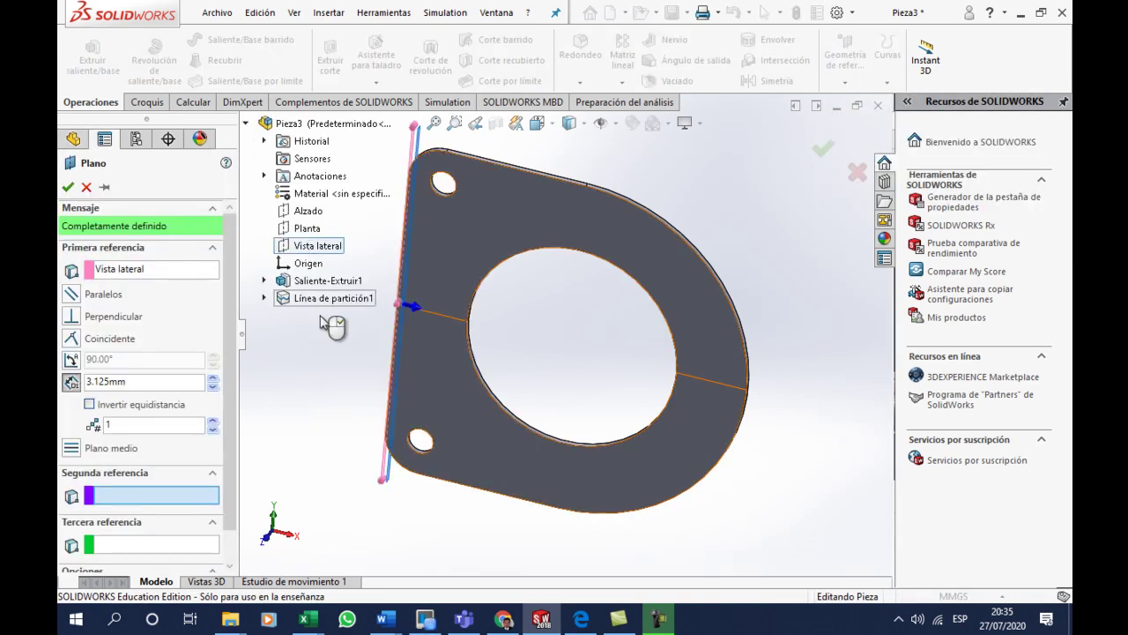
{"action": "double_click", "coordinate": [128, 382]}
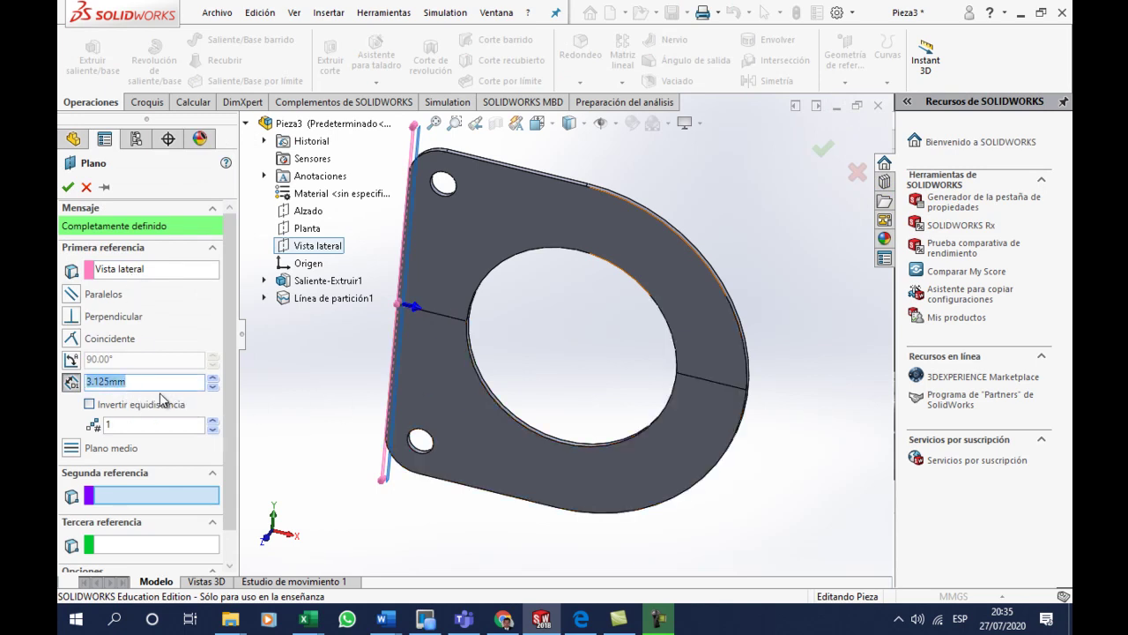
{"action": "type", "text": "40"}
{"action": "key", "text": "Return"}
{"action": "middle_click_drag", "start_coordinate": [420, 440], "coordinate": [474, 325]}
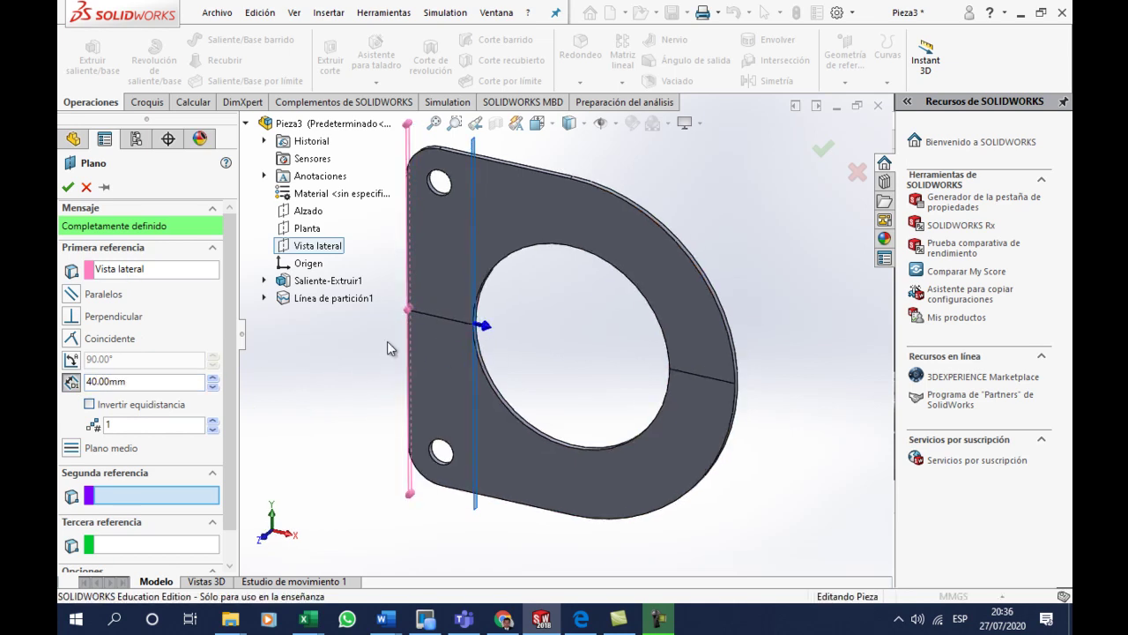
{"action": "left_click", "coordinate": [69, 188]}
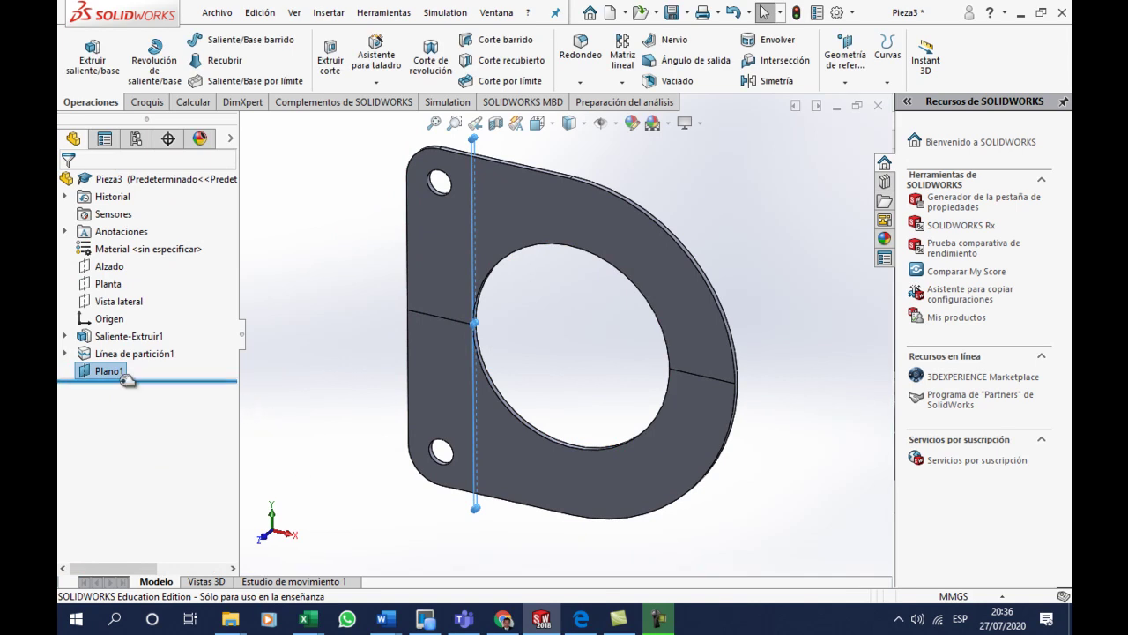
{"action": "right_click", "coordinate": [113, 371]}
- Start a new sketch, Croquis3, on Plano1, viewed normal to the plane and zoomed in
{"action": "left_click", "coordinate": [128, 277]}
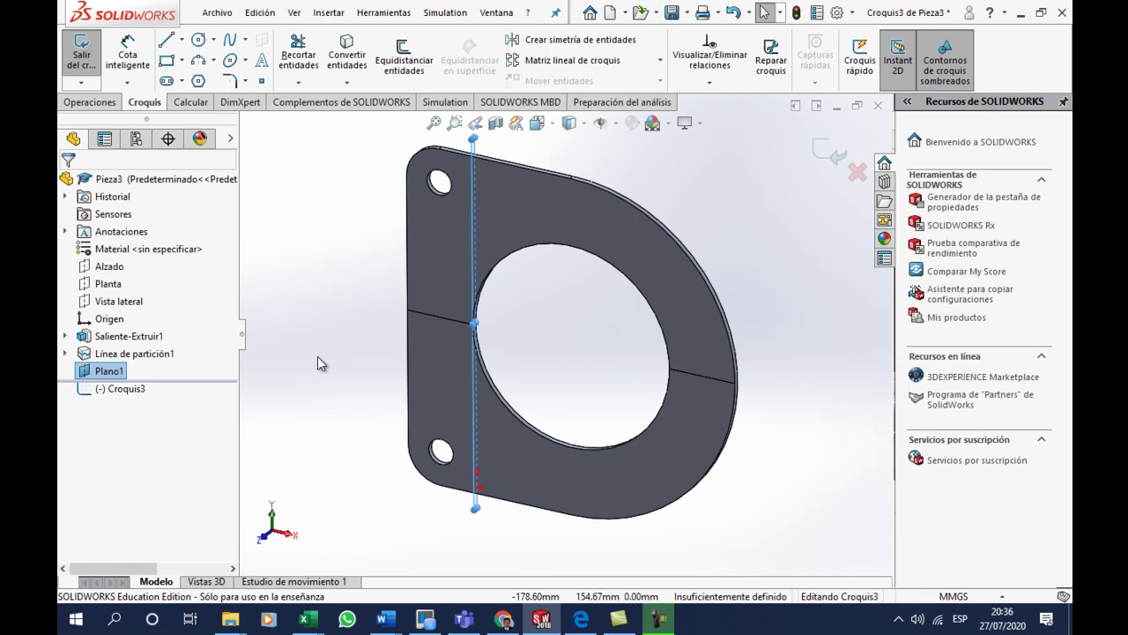
{"action": "key", "text": "ctrl+8"}
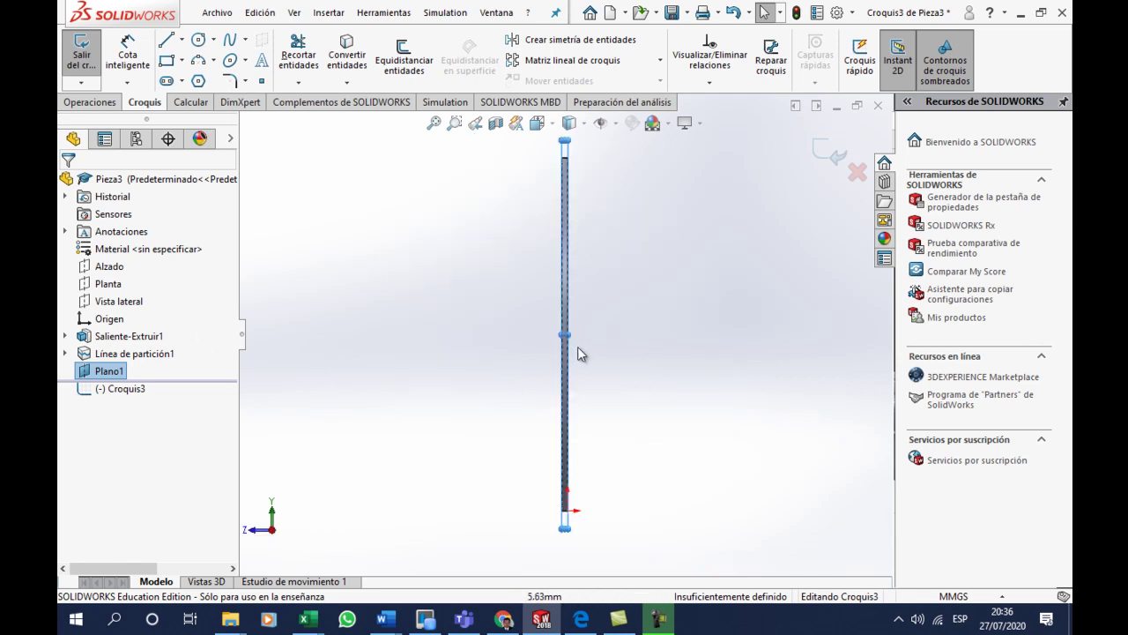
{"action": "scroll", "coordinate": [577, 353], "scroll_direction": "down", "scroll_amount": 1}
{"action": "scroll", "coordinate": [576, 335], "scroll_direction": "down", "scroll_amount": 1}
{"action": "scroll", "coordinate": [576, 317], "scroll_direction": "down", "scroll_amount": 2}
{"action": "scroll", "coordinate": [564, 326], "scroll_direction": "down", "scroll_amount": 2}
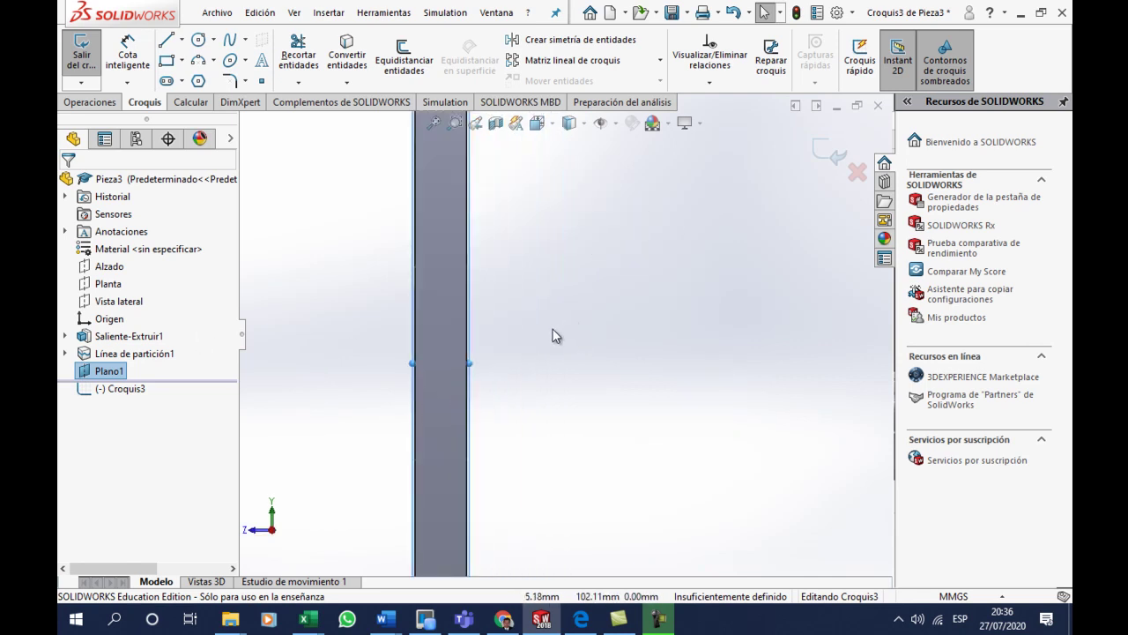
{"action": "scroll", "coordinate": [498, 467], "scroll_direction": "down", "scroll_amount": 2}
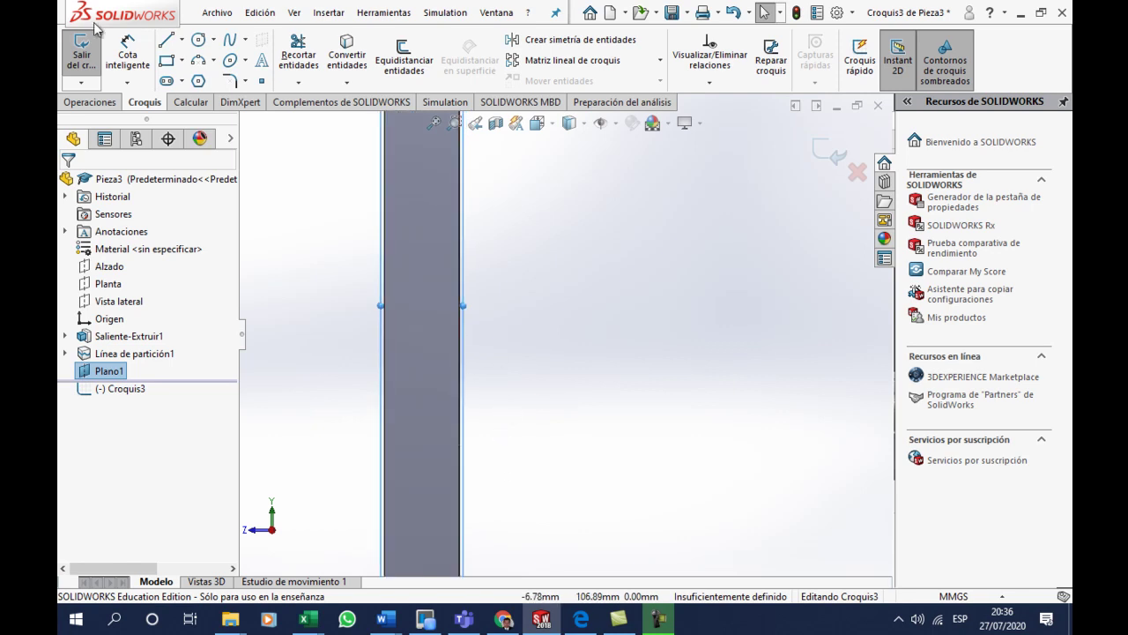
- Draw one short line across the bracket's thickness through the bore, then exit the sketch
{"action": "left_click", "coordinate": [166, 40]}
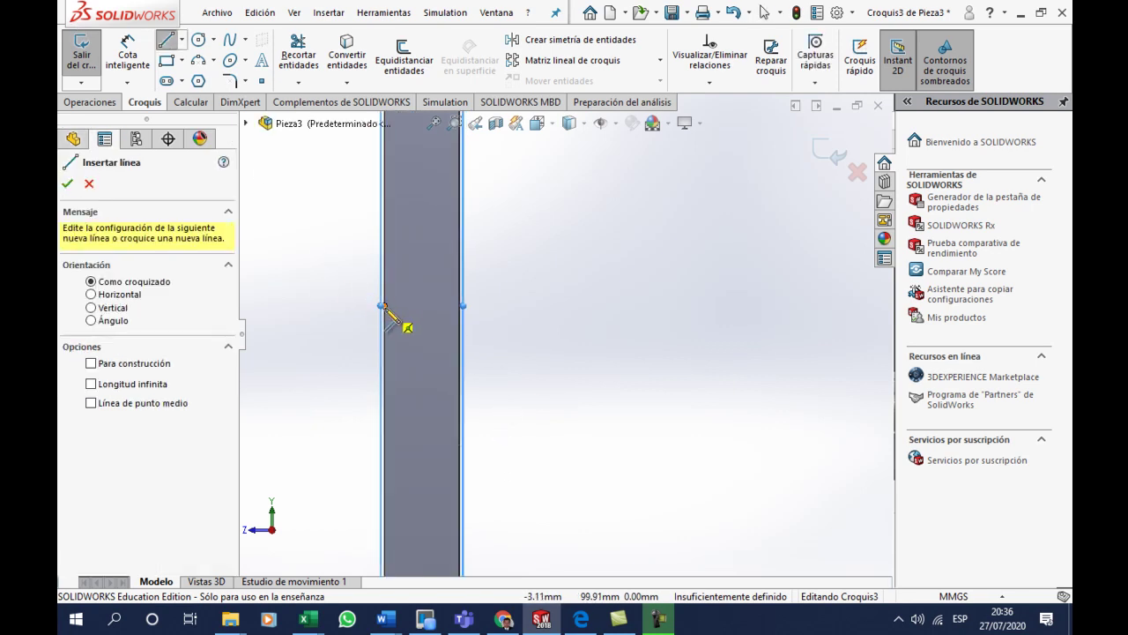
{"action": "left_click", "coordinate": [381, 306]}
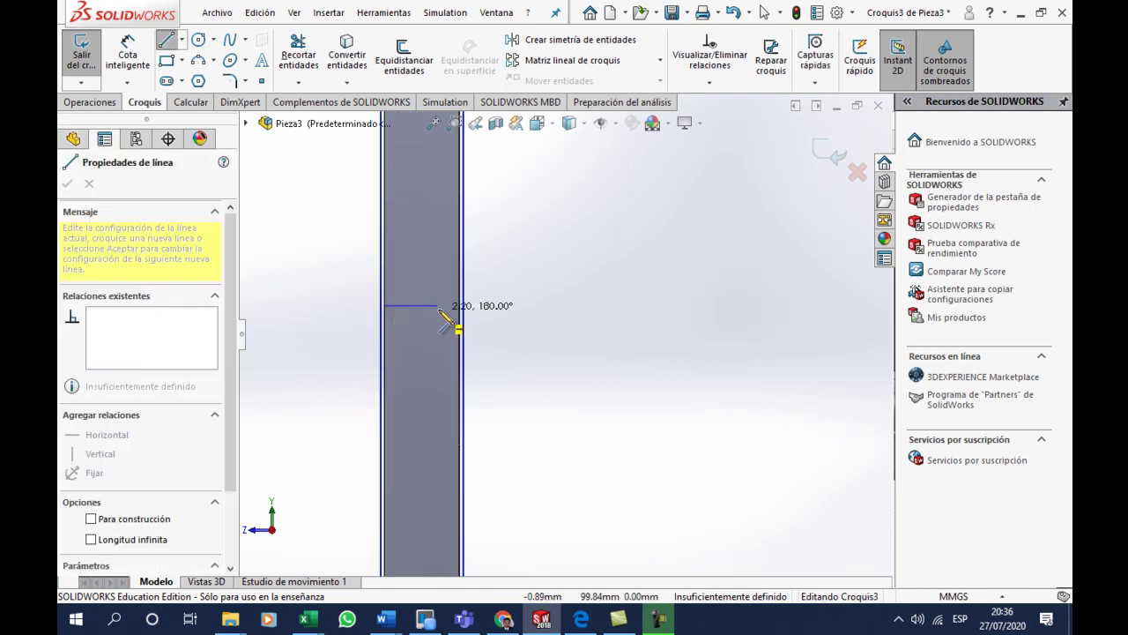
{"action": "left_click", "coordinate": [458, 306]}
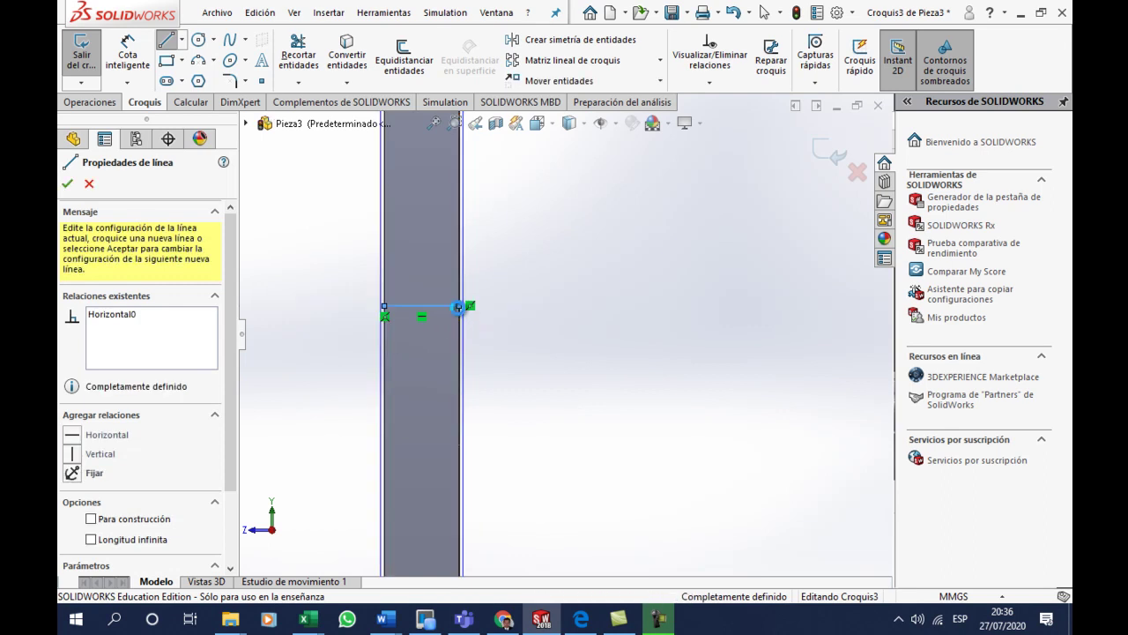
{"action": "key", "text": "Escape"}
{"action": "mouse_move", "coordinate": [508, 386]}
{"action": "middle_mouse_down"}
{"action": "mouse_move", "coordinate": [531, 385]}
{"action": "mouse_move", "coordinate": [519, 393]}
{"action": "middle_mouse_up"}
{"action": "mouse_move", "coordinate": [398, 348]}
{"action": "middle_mouse_down"}
{"action": "mouse_move", "coordinate": [428, 340]}
{"action": "mouse_move", "coordinate": [447, 358]}
{"action": "mouse_move", "coordinate": [474, 329]}
{"action": "mouse_move", "coordinate": [505, 347]}
{"action": "mouse_move", "coordinate": [456, 371]}
{"action": "mouse_move", "coordinate": [466, 371]}
{"action": "middle_mouse_up"}
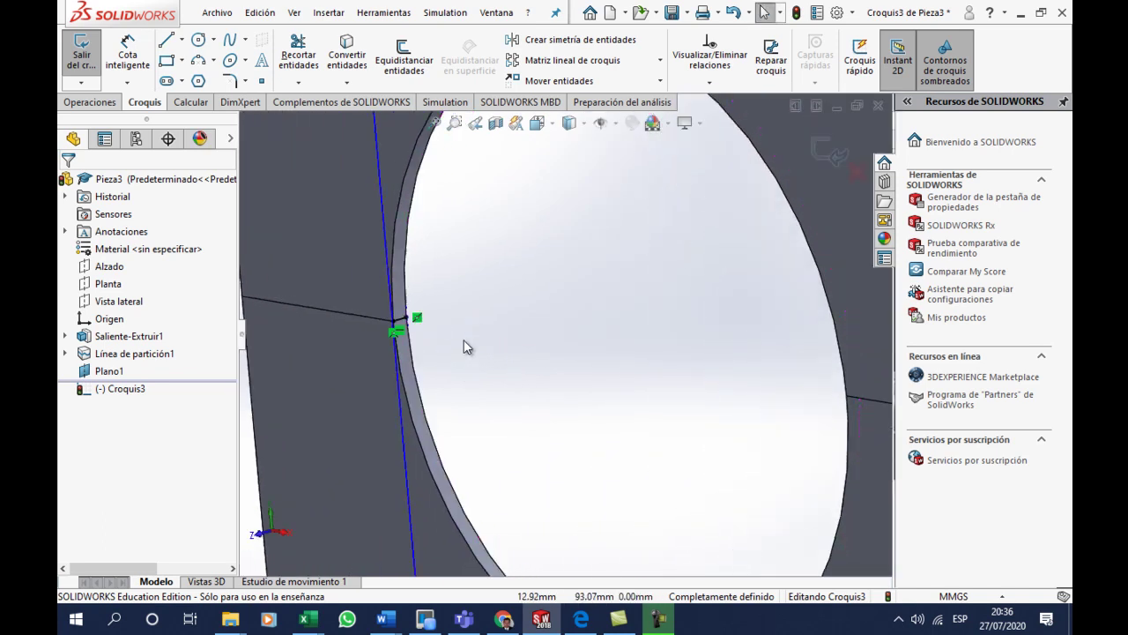
{"action": "scroll", "coordinate": [467, 340], "scroll_direction": "up", "scroll_amount": 3}
{"action": "scroll", "coordinate": [489, 332], "scroll_direction": "down", "scroll_amount": 5}
{"action": "left_click_drag", "start_coordinate": [503, 340], "coordinate": [520, 339]}
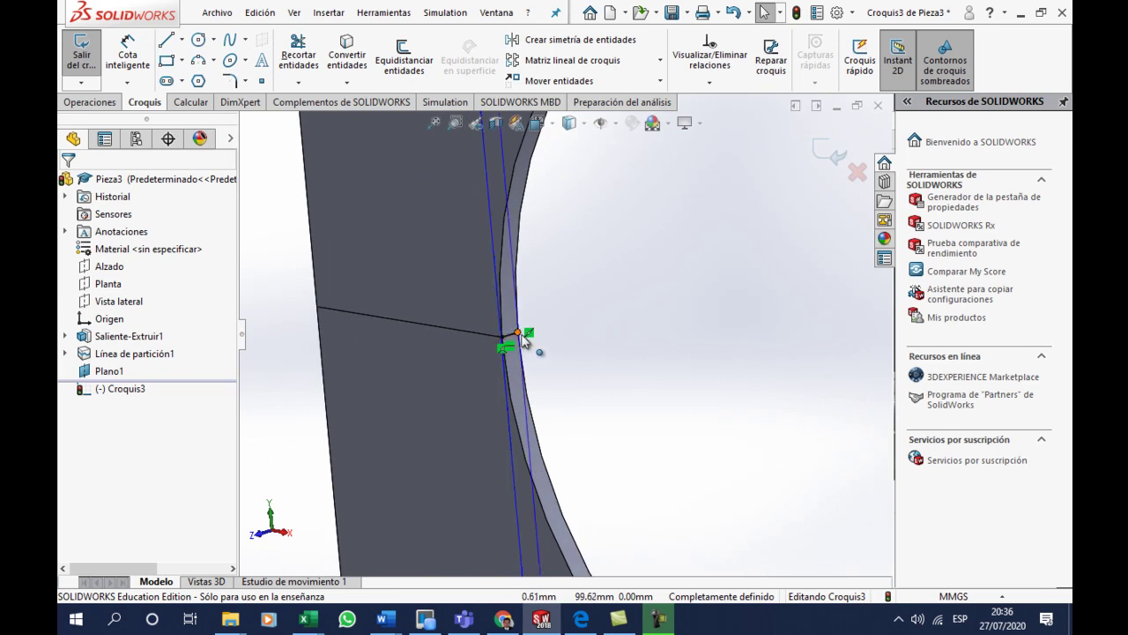
{"action": "left_click", "coordinate": [830, 161]}
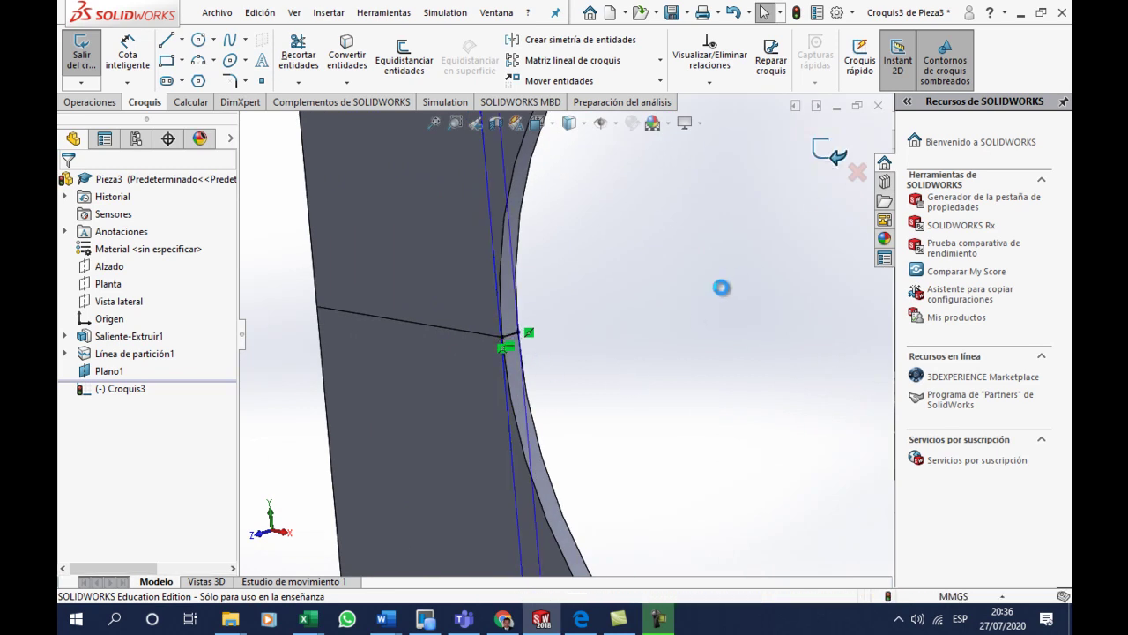
- Project Croquis3 onto the large hole's inner face as split line Línea de partición2
{"action": "key", "text": "f"}
{"action": "left_click", "coordinate": [602, 333]}
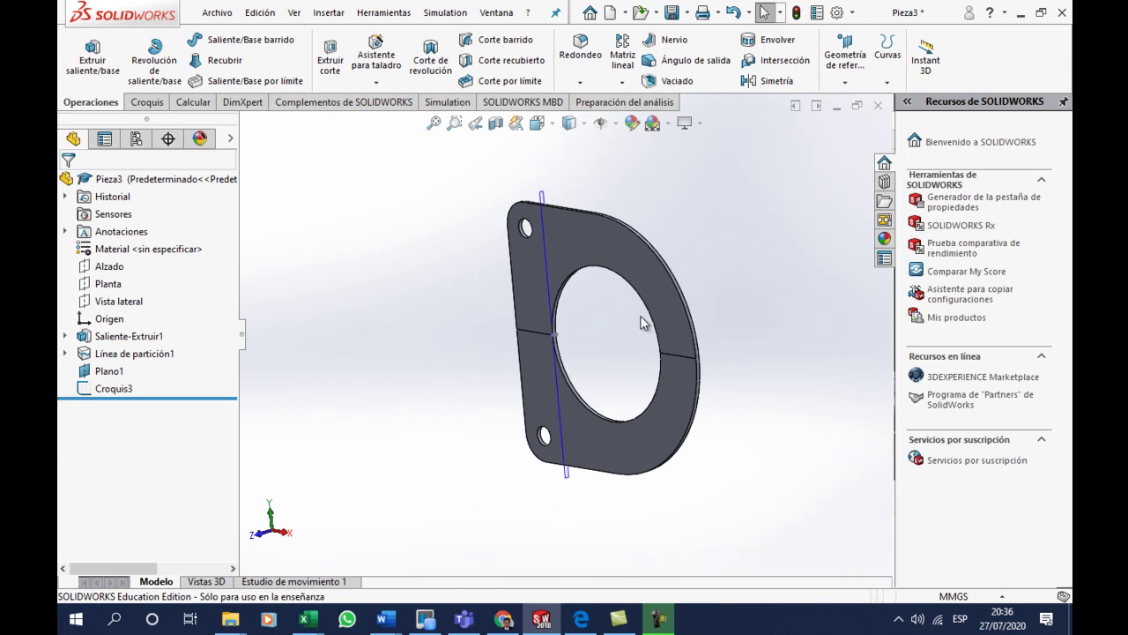
{"action": "scroll", "coordinate": [641, 323], "scroll_direction": "down", "scroll_amount": 2}
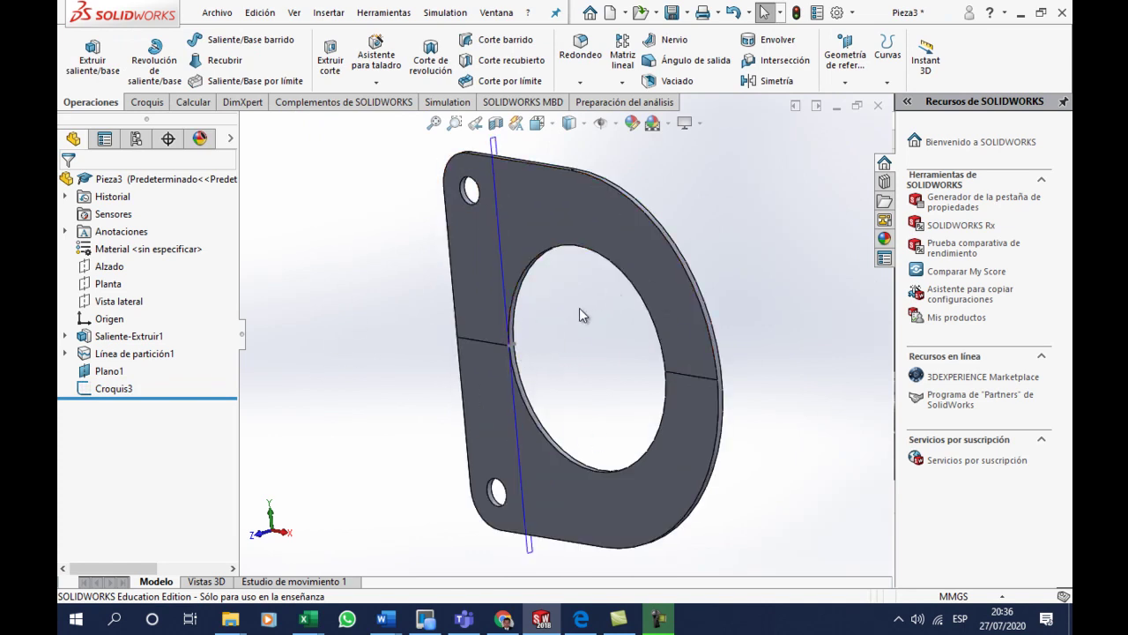
{"action": "scroll", "coordinate": [614, 341], "scroll_direction": "down", "scroll_amount": 3}
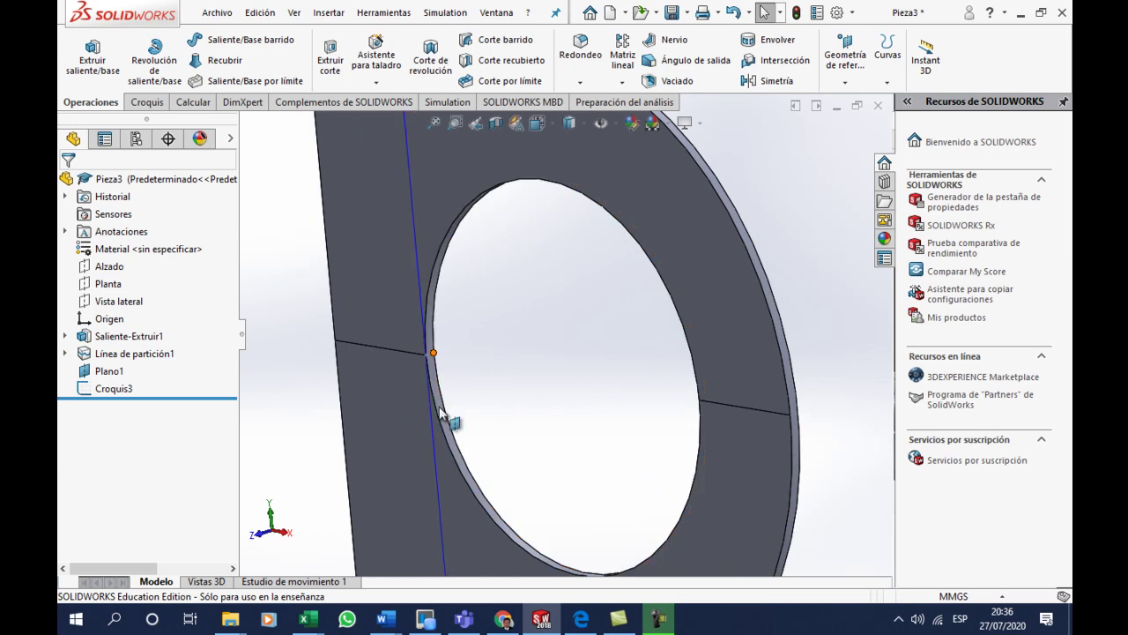
{"action": "left_click", "coordinate": [435, 275]}
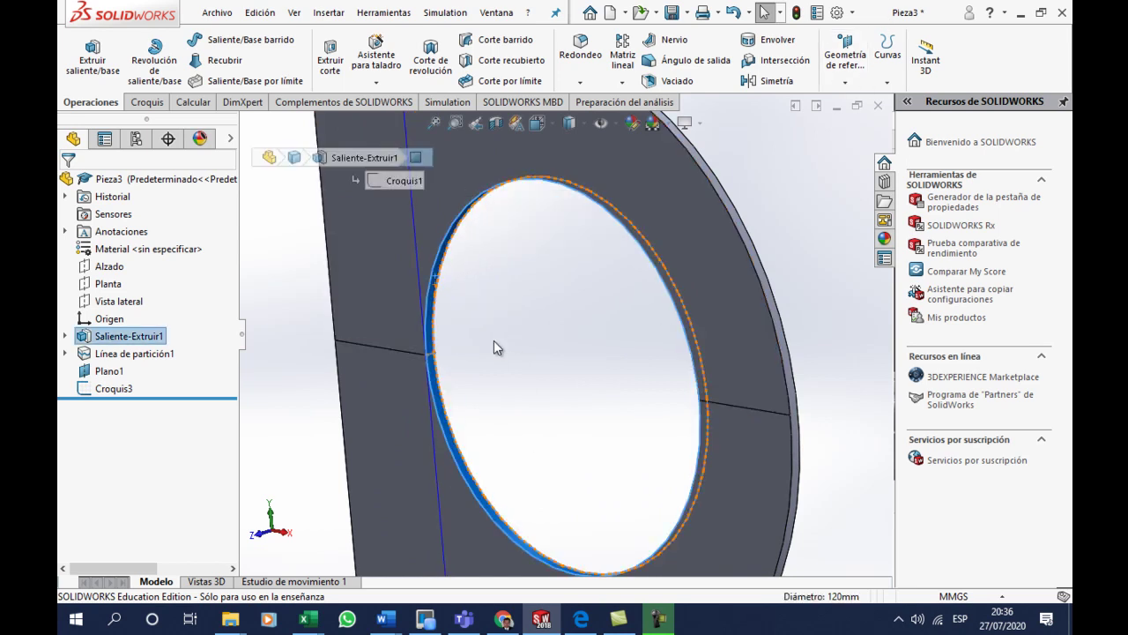
{"action": "left_click", "coordinate": [566, 340]}
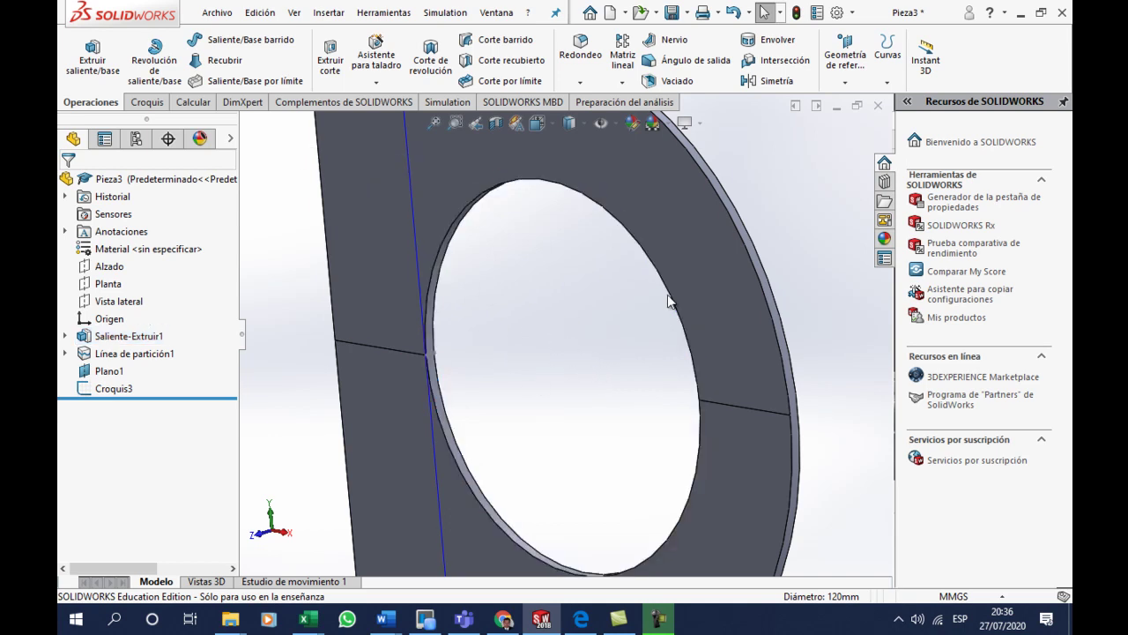
{"action": "left_click", "coordinate": [887, 53]}
{"action": "left_click", "coordinate": [929, 101]}
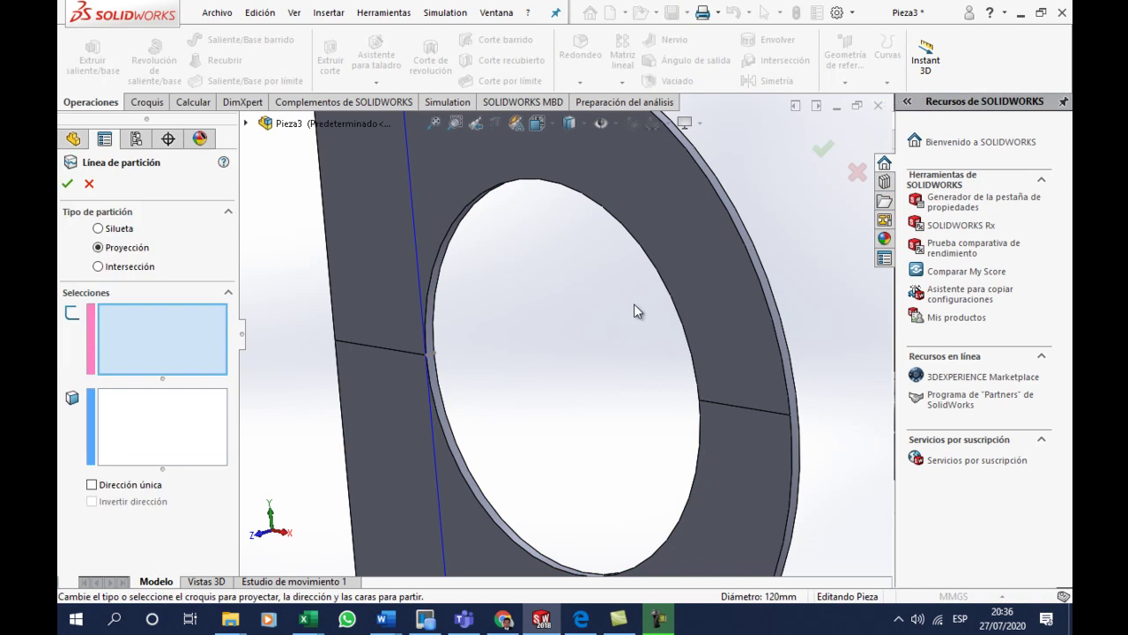
{"action": "left_click", "coordinate": [432, 357]}
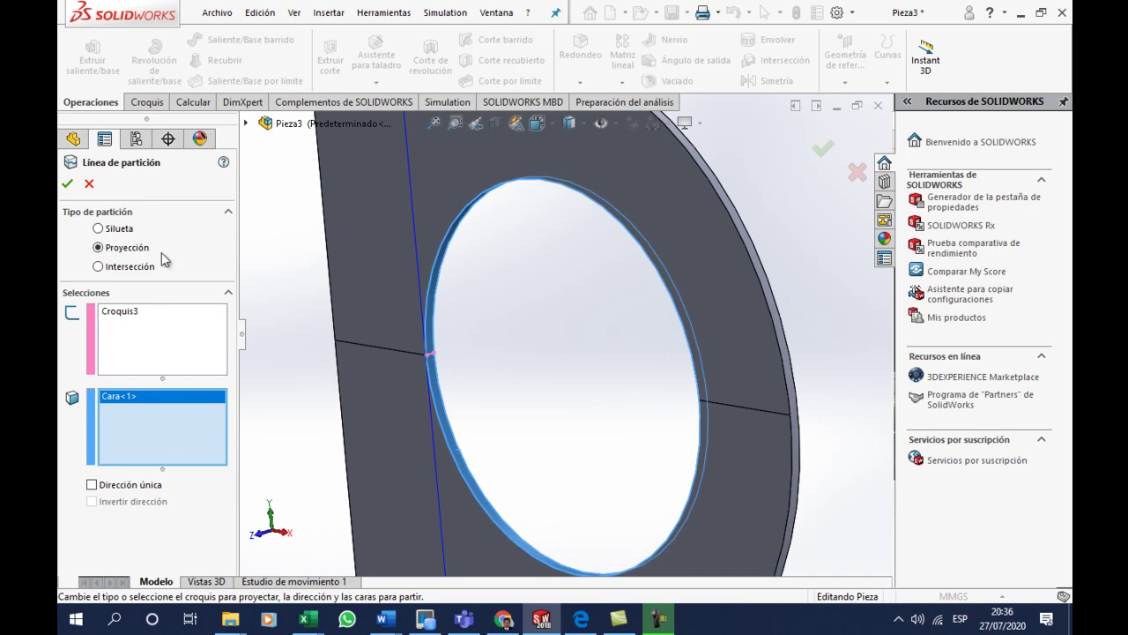
{"action": "left_click", "coordinate": [66, 184]}
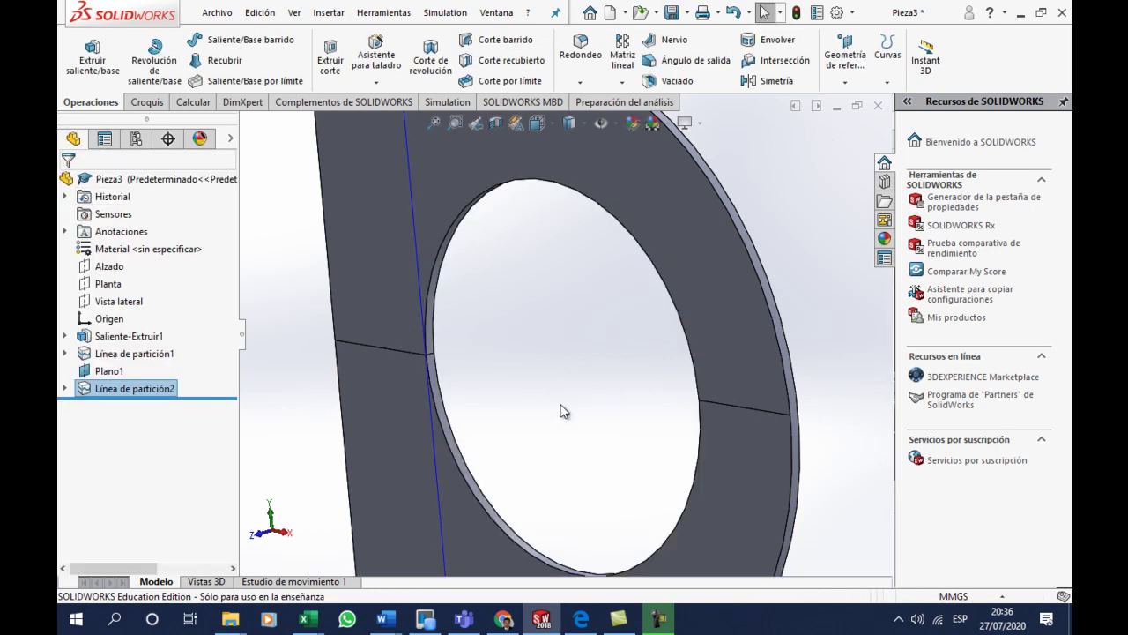
{"action": "middle_click_drag", "start_coordinate": [603, 440], "coordinate": [648, 524]}
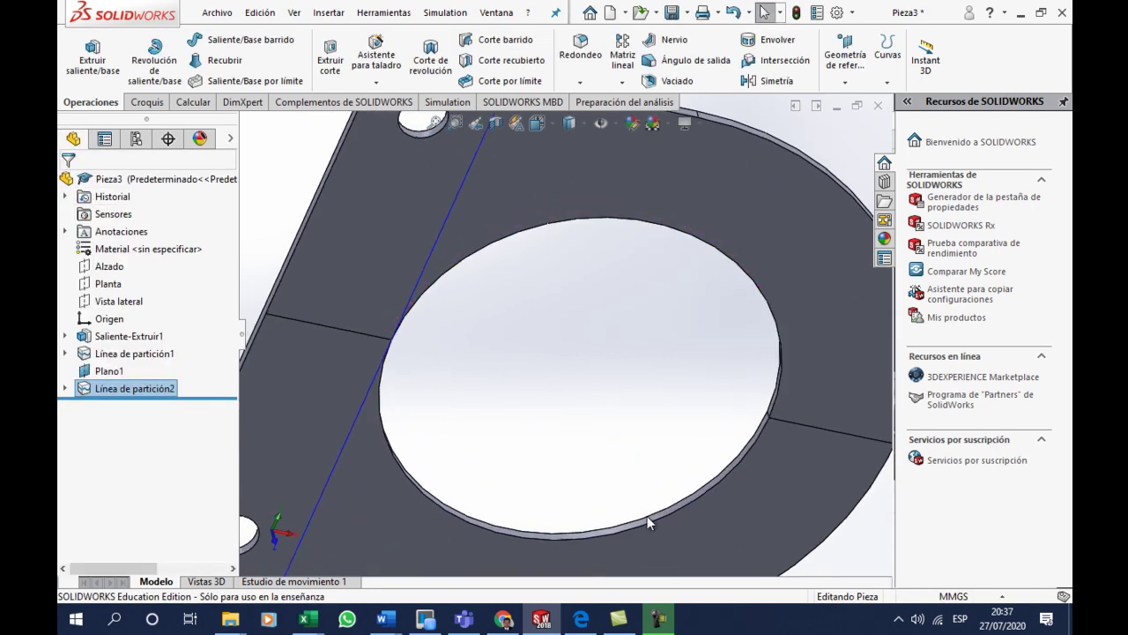
- Hide reference plane Plano1 from the FeatureManager tree, leaving only the split bracket visible
{"action": "left_click", "coordinate": [646, 521]}
{"action": "mouse_move", "coordinate": [567, 417]}
{"action": "middle_mouse_down"}
{"action": "mouse_move", "coordinate": [518, 334]}
{"action": "mouse_move", "coordinate": [523, 349]}
{"action": "mouse_move", "coordinate": [574, 355]}
{"action": "mouse_move", "coordinate": [536, 355]}
{"action": "middle_mouse_up"}
{"action": "key", "text": "f"}
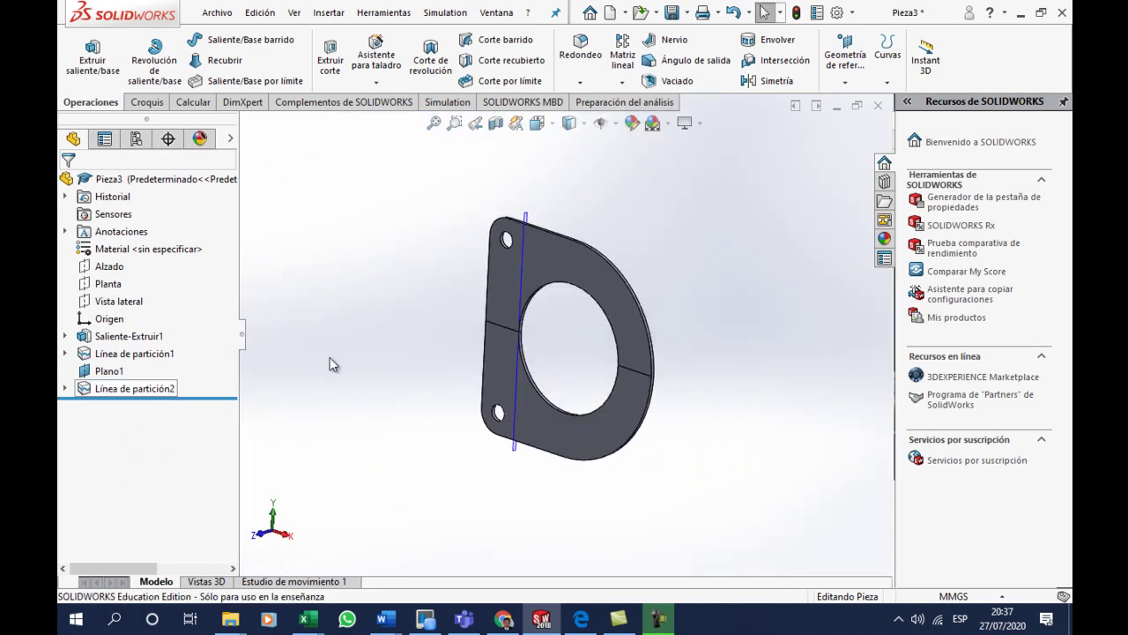
{"action": "middle_click_drag", "start_coordinate": [607, 317], "coordinate": [676, 312]}
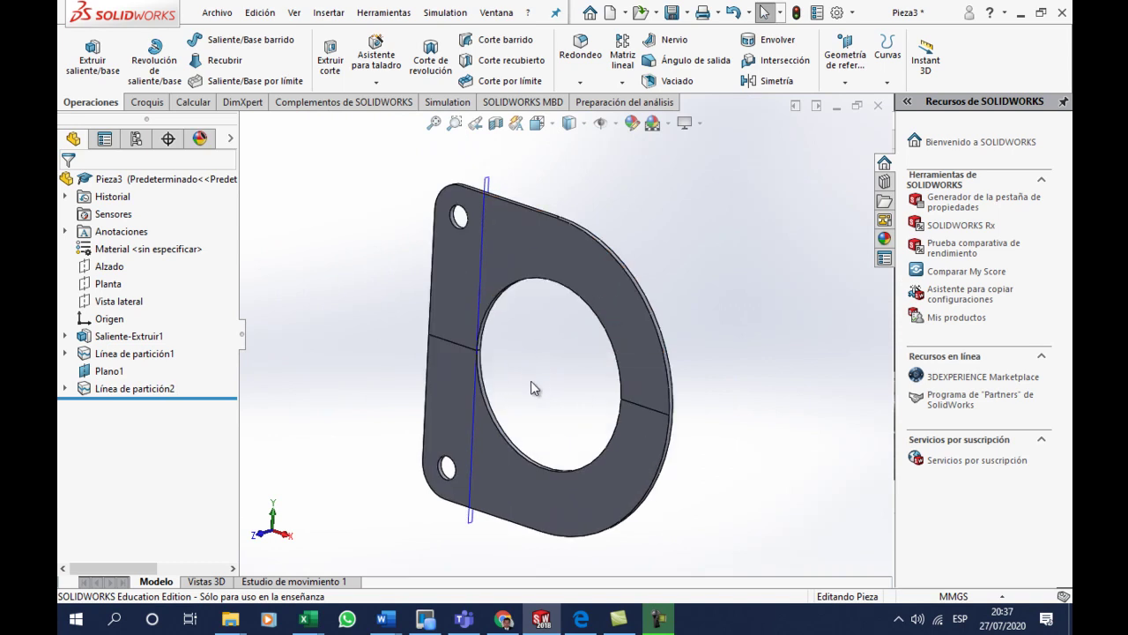
{"action": "middle_click_drag", "start_coordinate": [532, 379], "coordinate": [499, 382]}
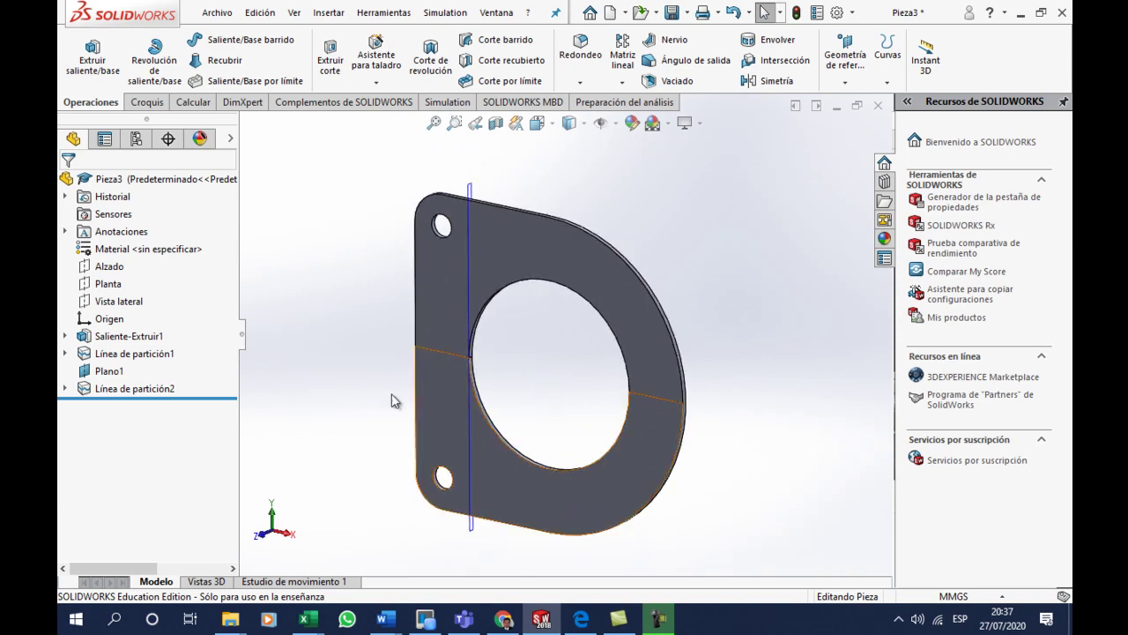
{"action": "left_click", "coordinate": [109, 371]}
{"action": "right_click", "coordinate": [110, 371]}
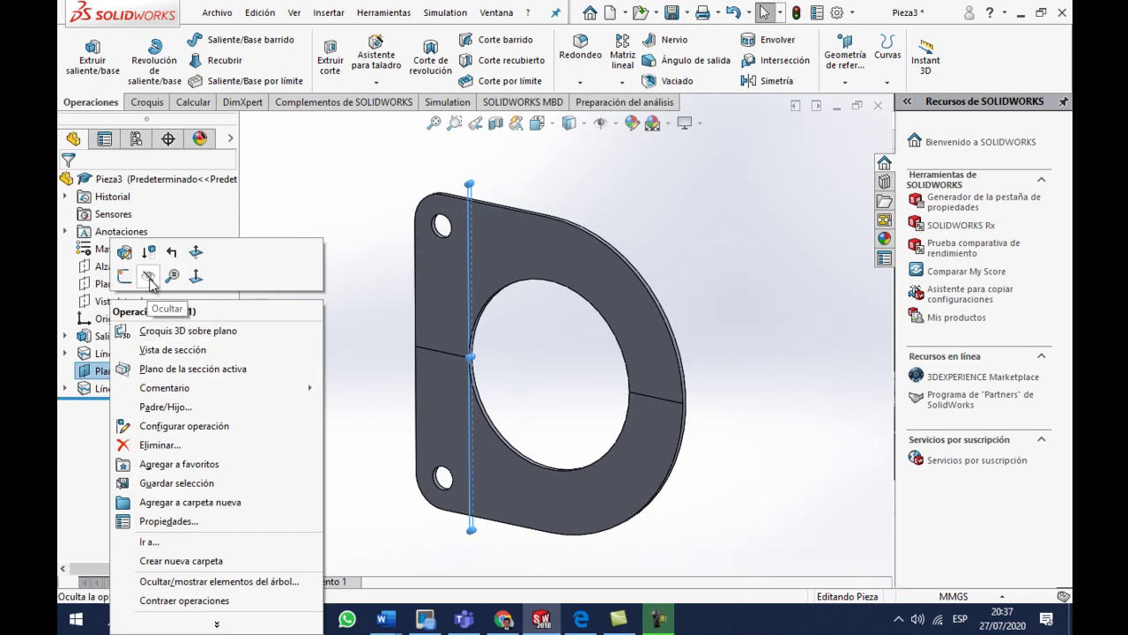
{"action": "left_click", "coordinate": [150, 278]}
{"action": "mouse_move", "coordinate": [595, 404]}
{"action": "middle_mouse_down"}
{"action": "mouse_move", "coordinate": [479, 411]}
{"action": "mouse_move", "coordinate": [529, 391]}
{"action": "mouse_move", "coordinate": [551, 356]}
{"action": "middle_mouse_up"}
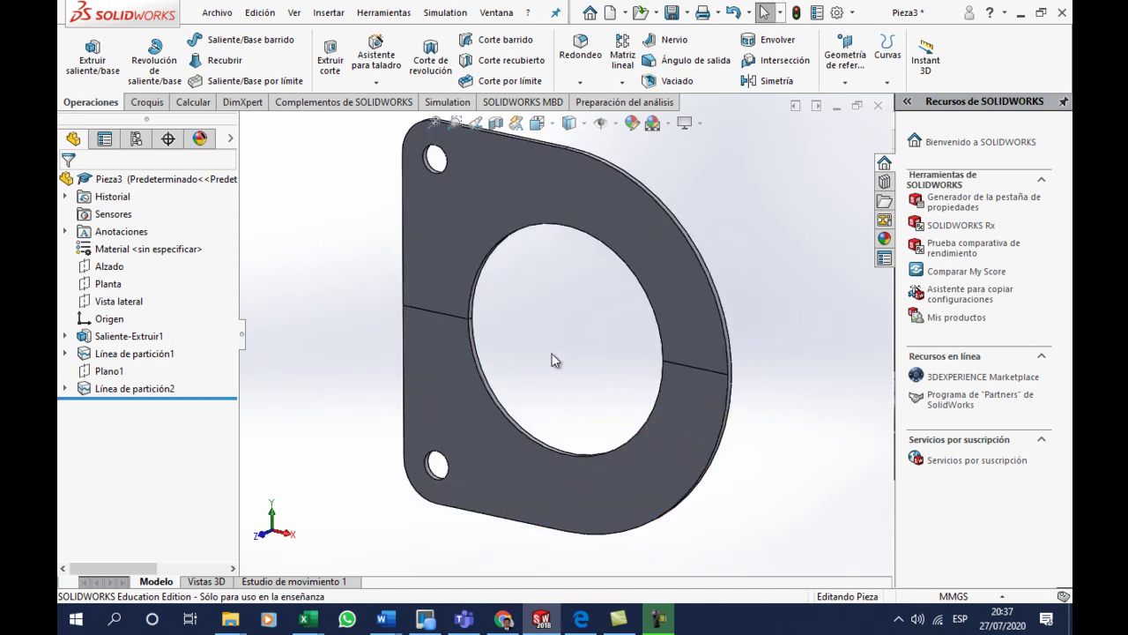
- Show the Simulation tab and confirm SOLIDWORKS Simulation is enabled in the Complementos dialog
{"action": "left_click", "coordinate": [445, 103]}
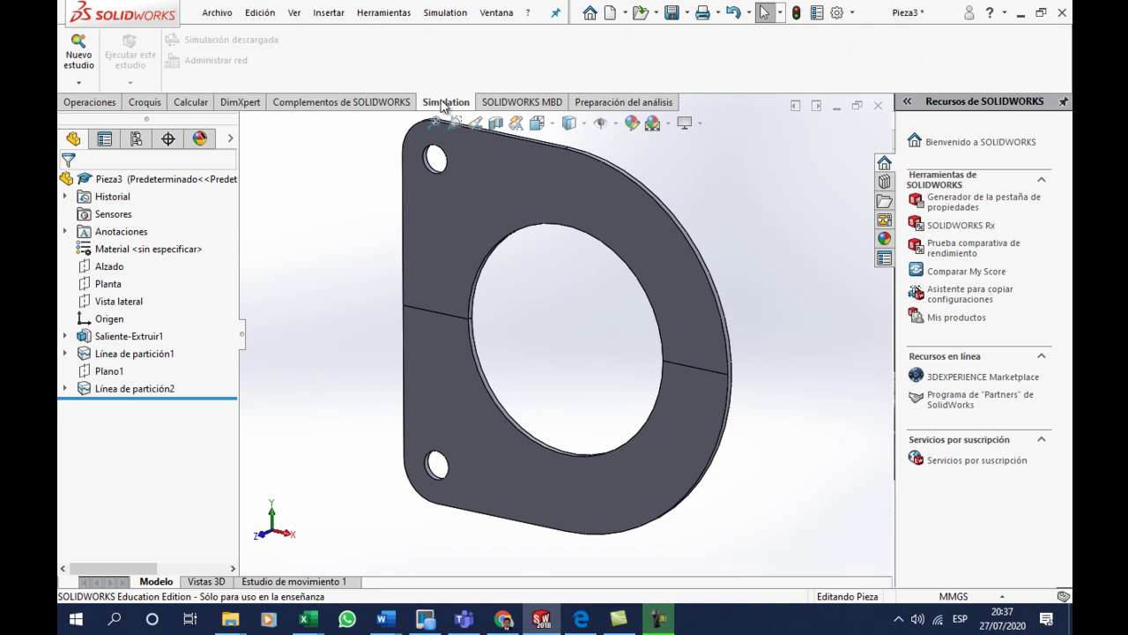
{"action": "left_click", "coordinate": [78, 82]}
{"action": "left_click", "coordinate": [249, 159]}
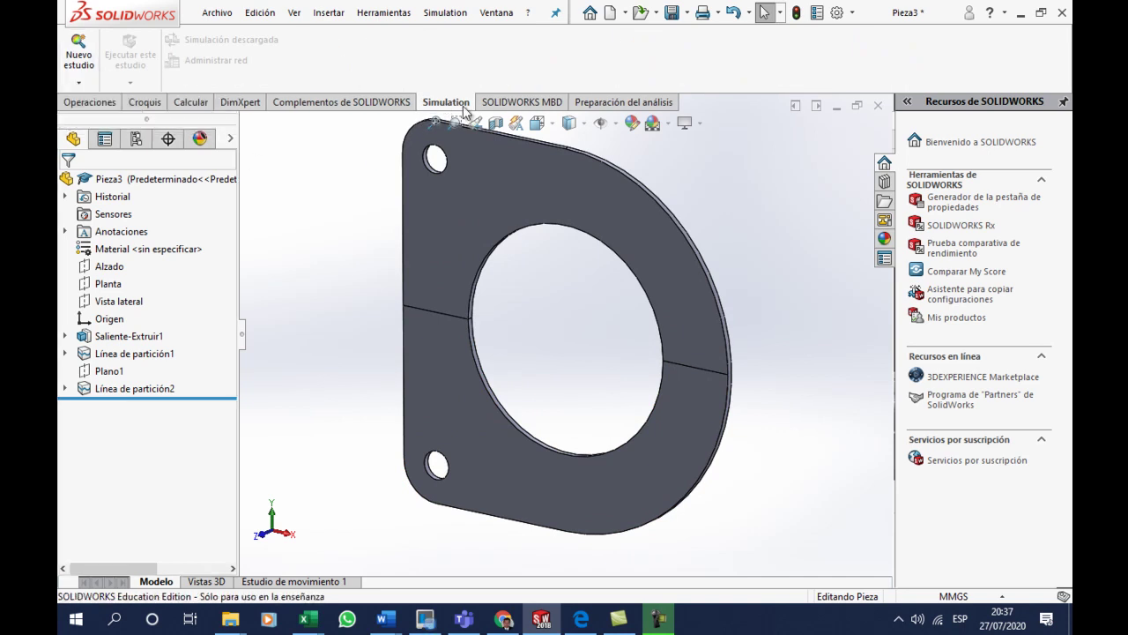
{"action": "left_click", "coordinate": [853, 14]}
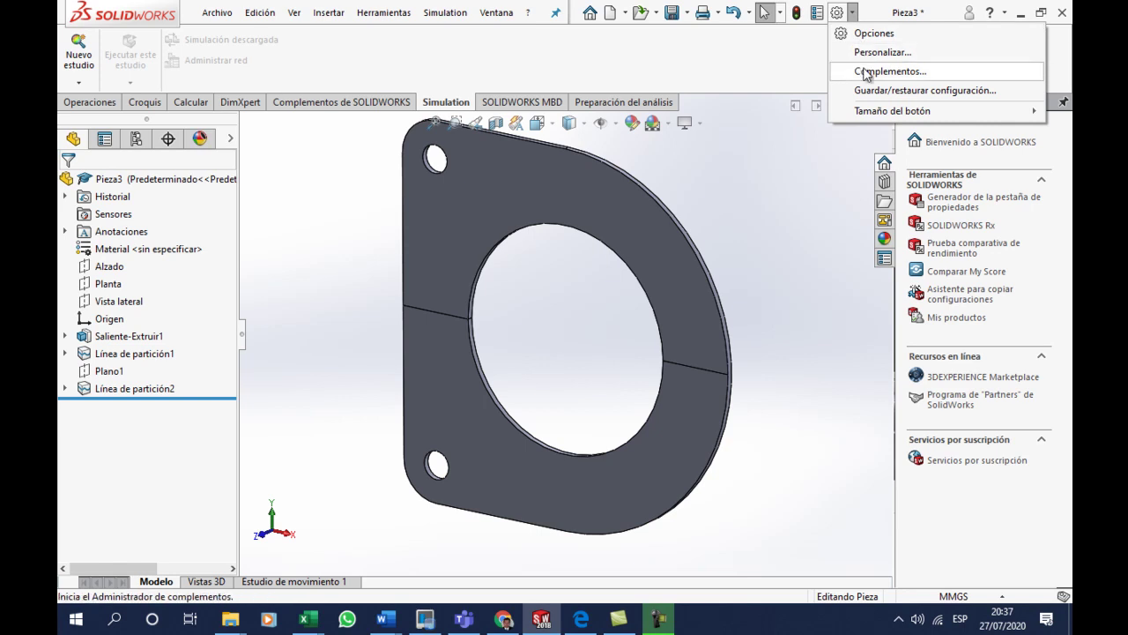
{"action": "left_click", "coordinate": [867, 73]}
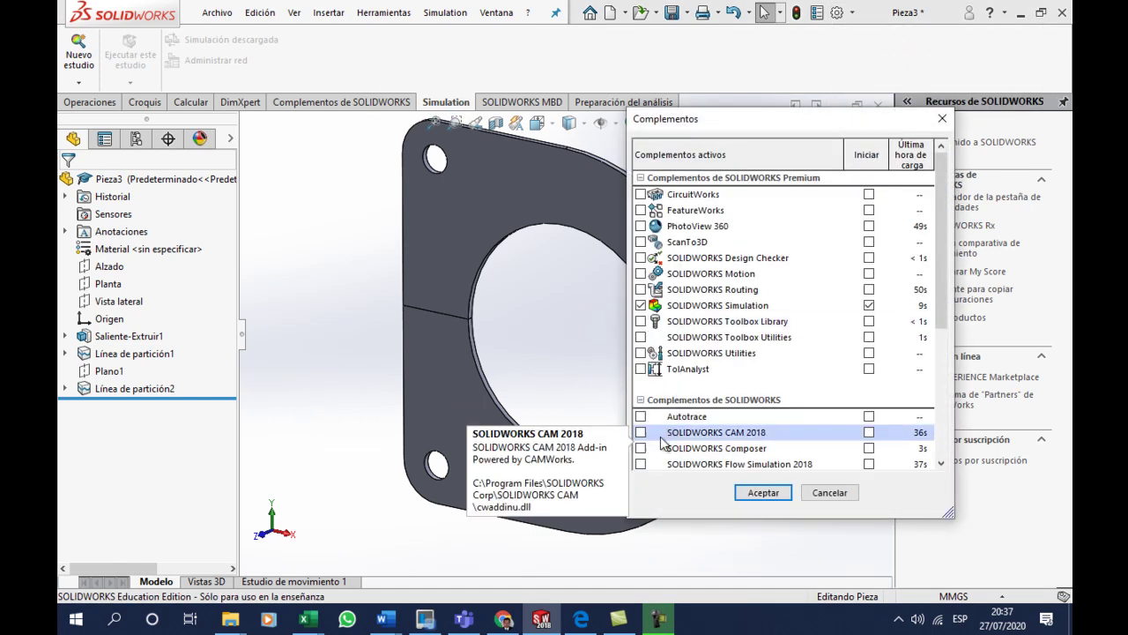
{"action": "left_click", "coordinate": [942, 118]}
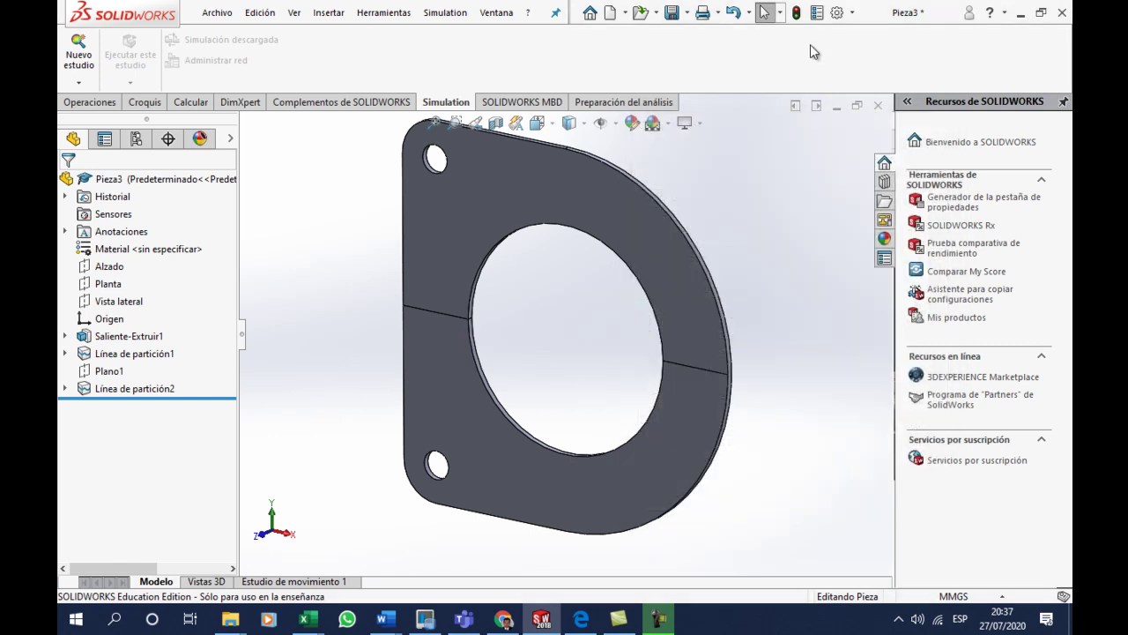
- Create a new static study, Análisis estático 1
{"action": "left_click", "coordinate": [78, 82]}
{"action": "left_click", "coordinate": [104, 104]}
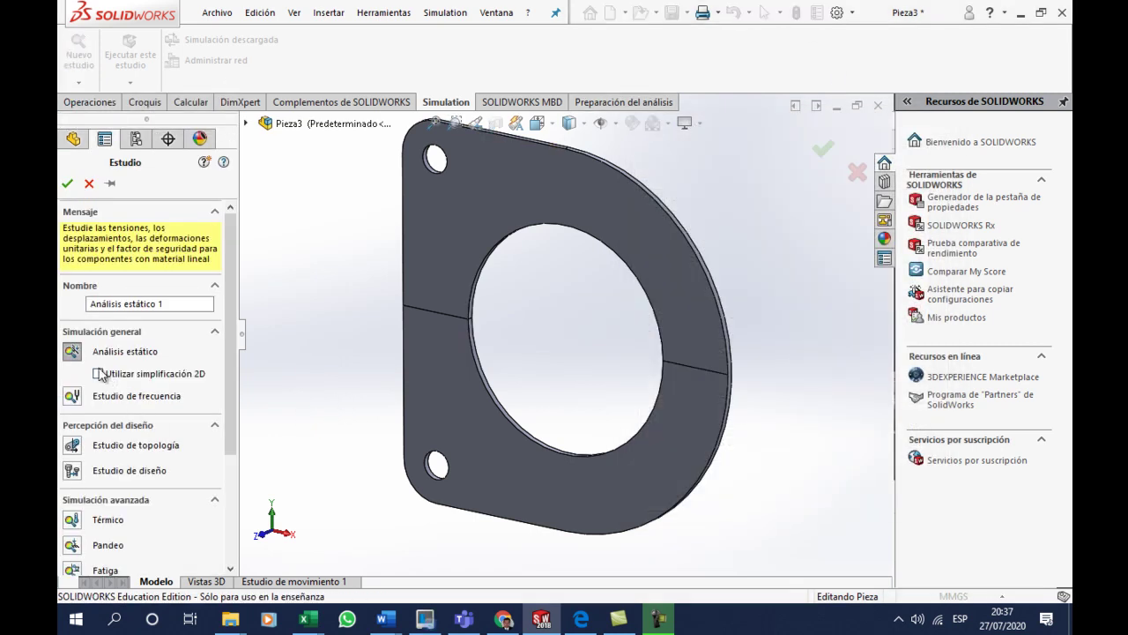
{"action": "left_click", "coordinate": [67, 183]}
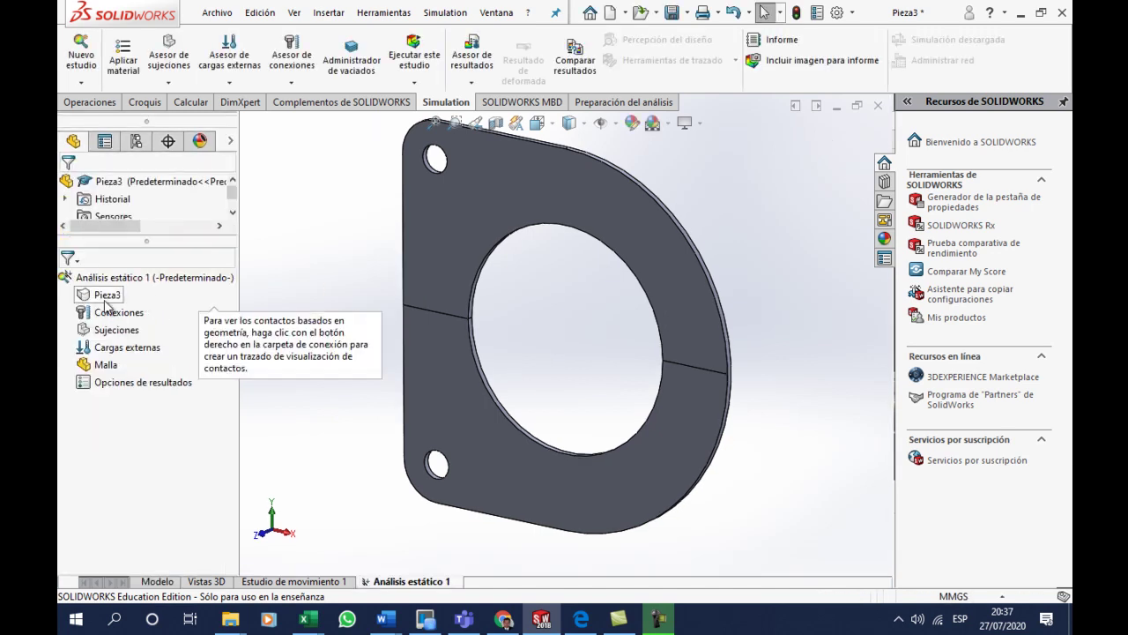
{"action": "mouse_move", "coordinate": [460, 378]}
{"action": "middle_mouse_down"}
{"action": "mouse_move", "coordinate": [549, 297]}
{"action": "mouse_move", "coordinate": [554, 319]}
{"action": "middle_mouse_up"}
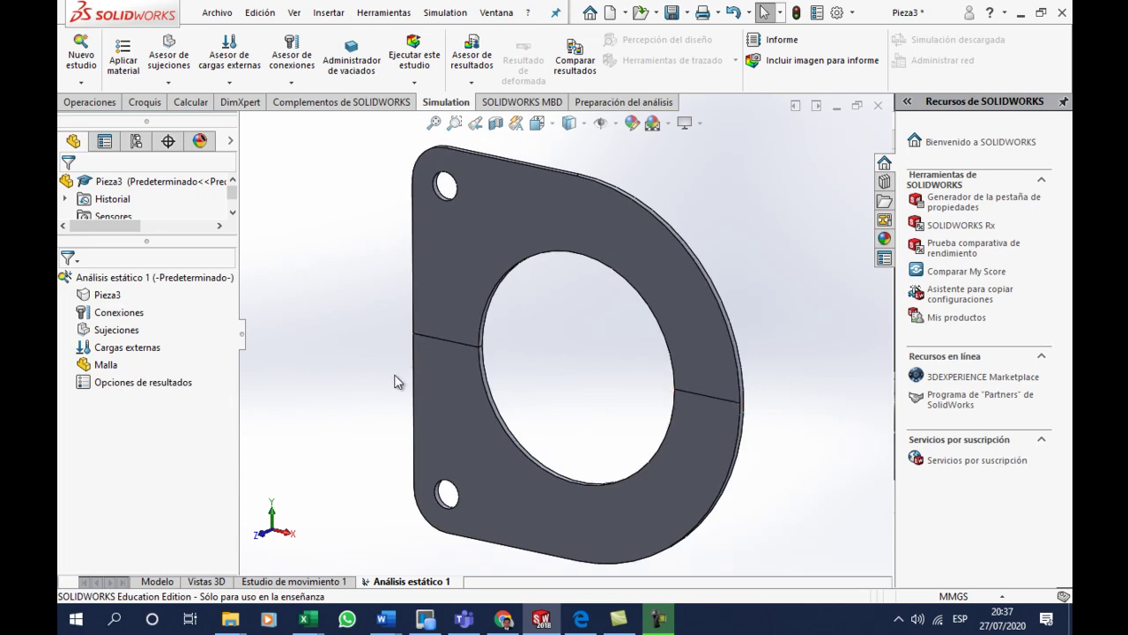
- Assign ASTM A36 Acero as the bracket's material in the study
{"action": "right_click", "coordinate": [107, 300]}
{"action": "key", "text": "Escape"}
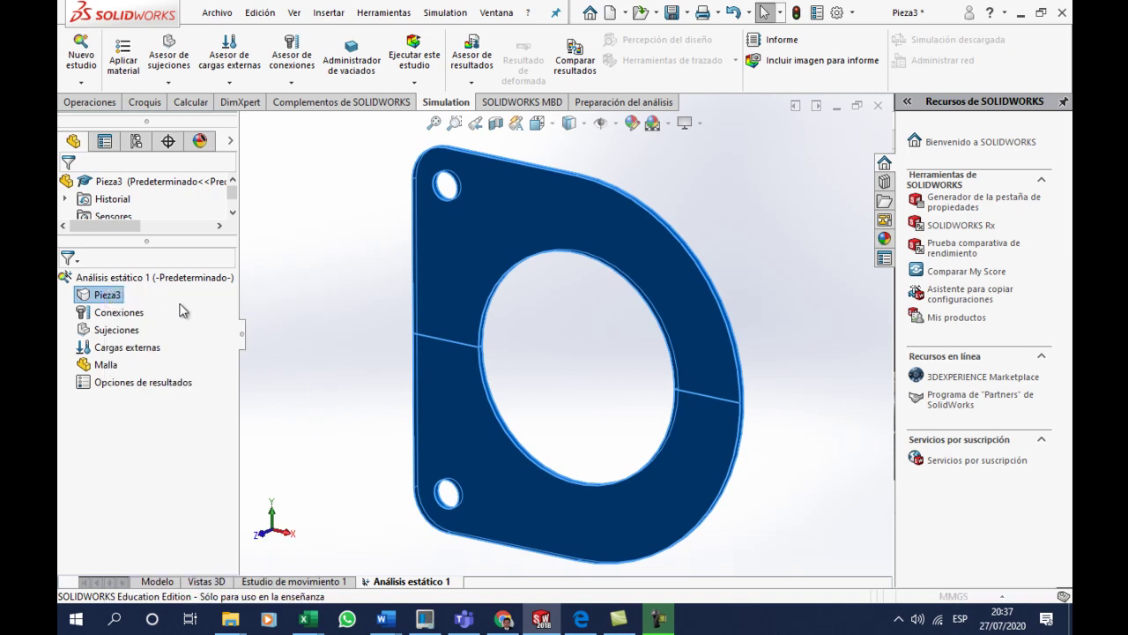
{"action": "double_click", "coordinate": [123, 296]}
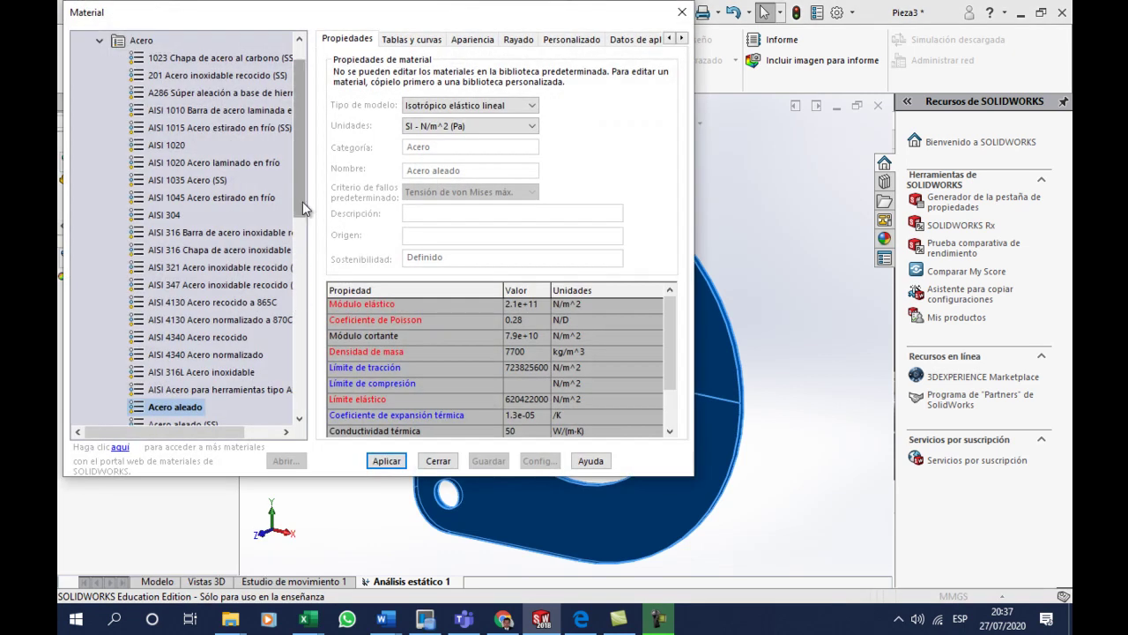
{"action": "scroll", "coordinate": [302, 243], "scroll_direction": "down", "scroll_amount": 2}
{"action": "left_click", "coordinate": [212, 355]}
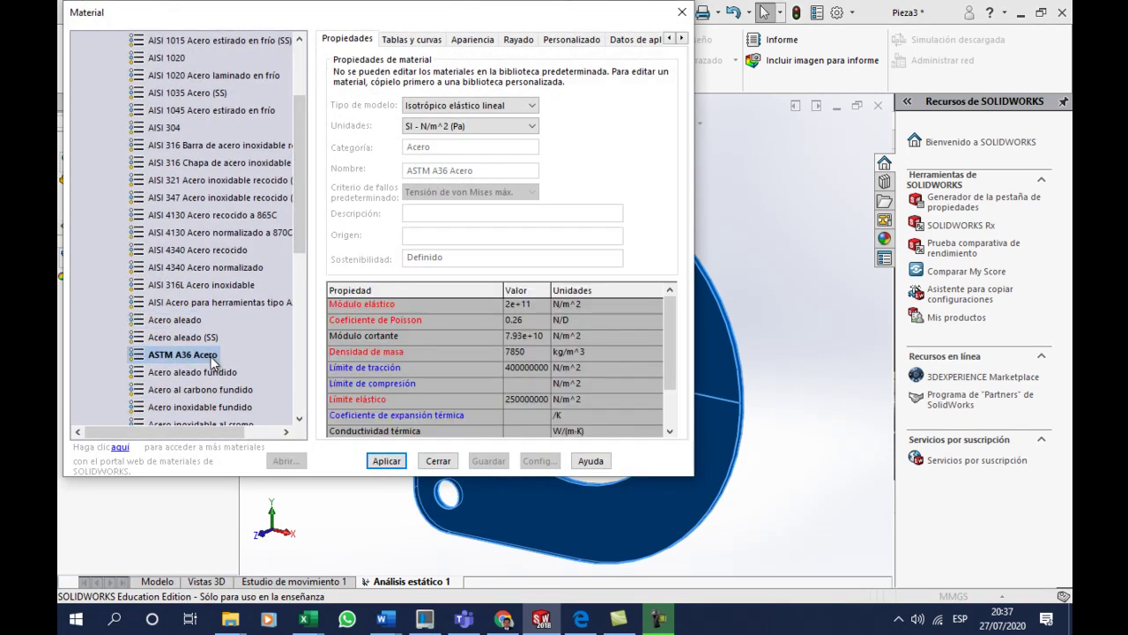
{"action": "left_click", "coordinate": [383, 460]}
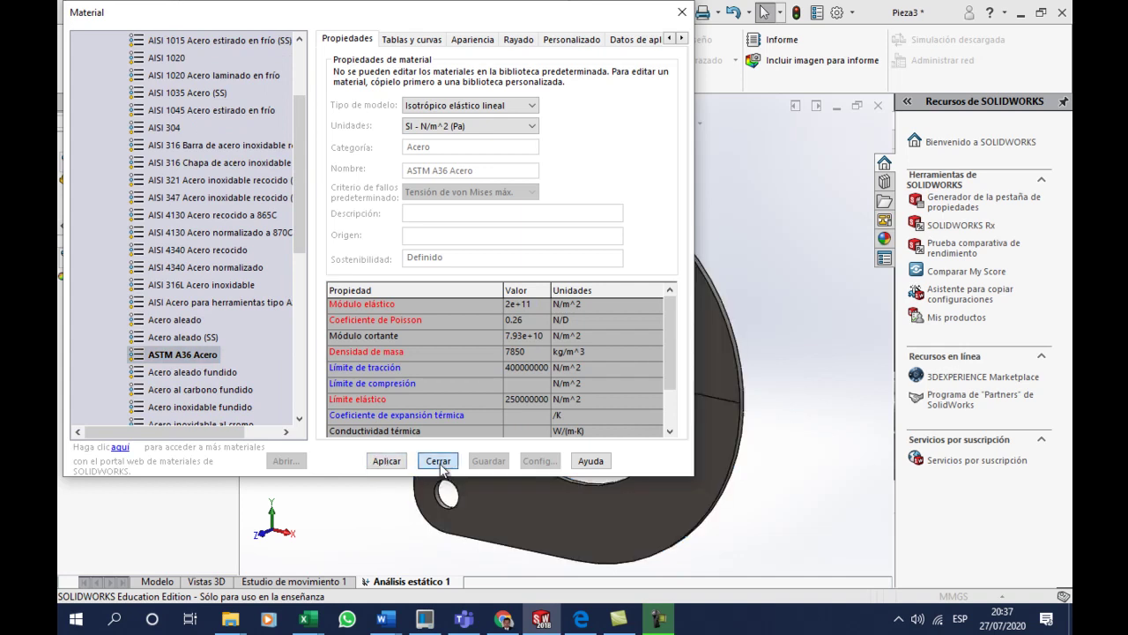
{"action": "left_click", "coordinate": [439, 460]}
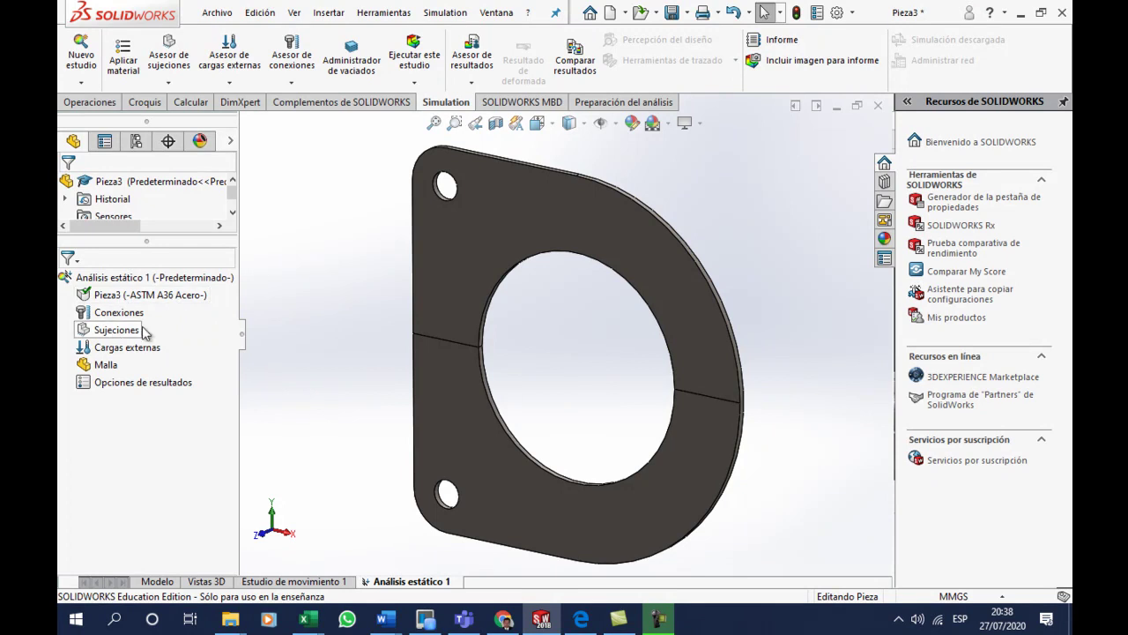
- Add fixed-geometry fixture Fijo-1 on the upper and lower bolt-hole faces
{"action": "right_click", "coordinate": [114, 332]}
{"action": "left_click", "coordinate": [167, 68]}
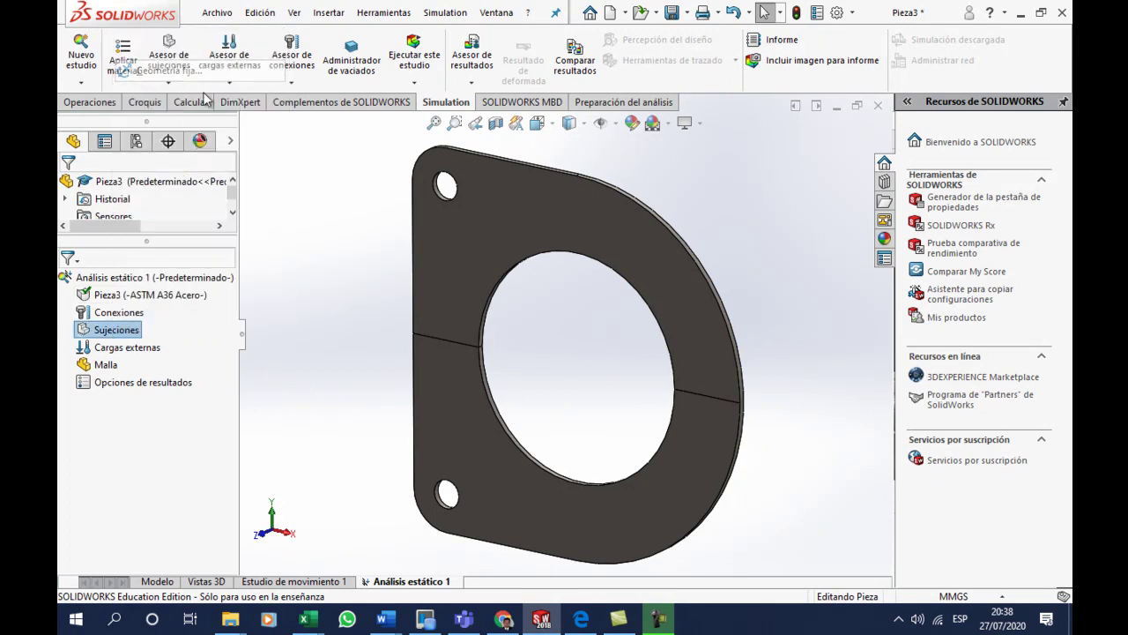
{"action": "scroll", "coordinate": [450, 189], "scroll_direction": "down", "scroll_amount": 3}
{"action": "scroll", "coordinate": [520, 268], "scroll_direction": "down", "scroll_amount": 3}
{"action": "scroll", "coordinate": [520, 269], "scroll_direction": "down", "scroll_amount": 1}
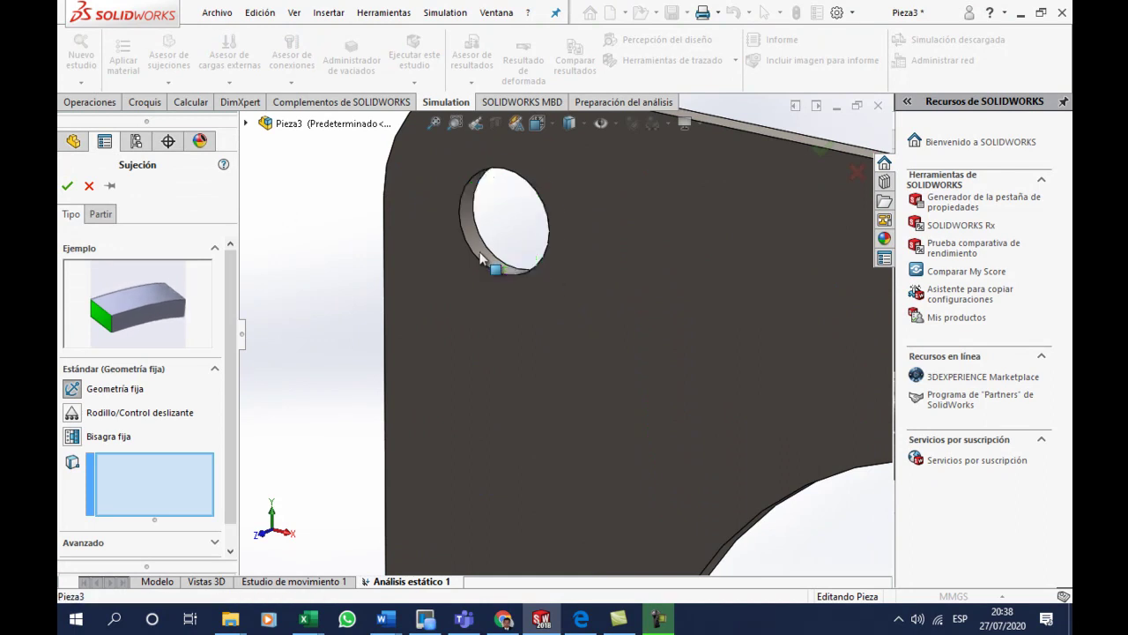
{"action": "left_click", "coordinate": [479, 276]}
{"action": "scroll", "coordinate": [480, 269], "scroll_direction": "up", "scroll_amount": 3}
{"action": "scroll", "coordinate": [516, 445], "scroll_direction": "up", "scroll_amount": 2}
{"action": "scroll", "coordinate": [567, 458], "scroll_direction": "down", "scroll_amount": 3}
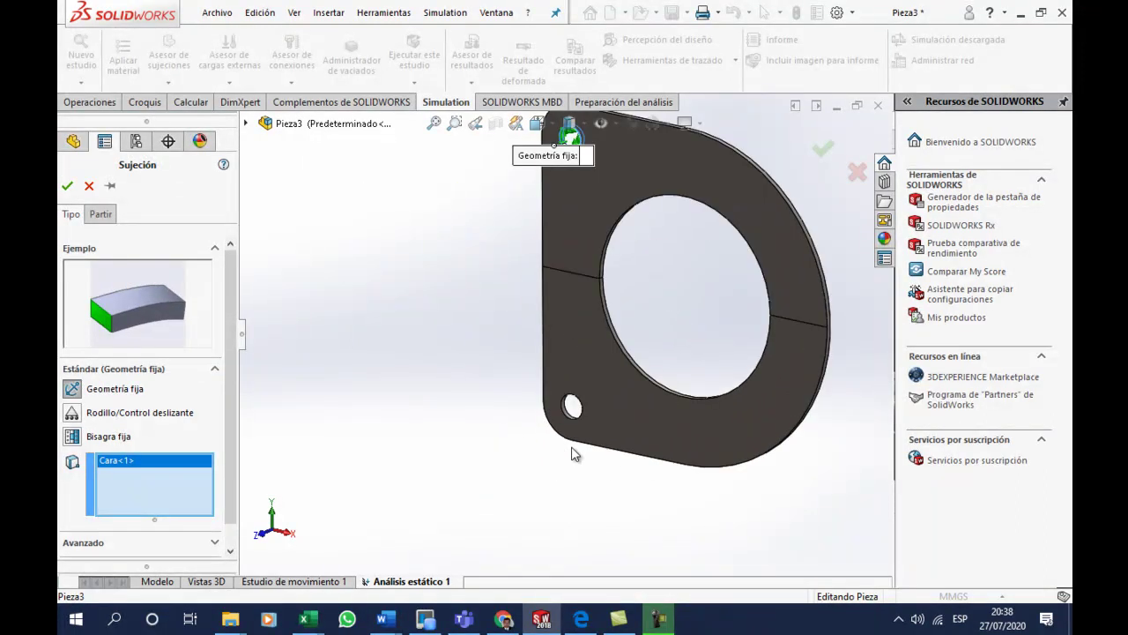
{"action": "scroll", "coordinate": [563, 389], "scroll_direction": "down", "scroll_amount": 3}
{"action": "scroll", "coordinate": [564, 389], "scroll_direction": "down", "scroll_amount": 3}
{"action": "left_click", "coordinate": [553, 362]}
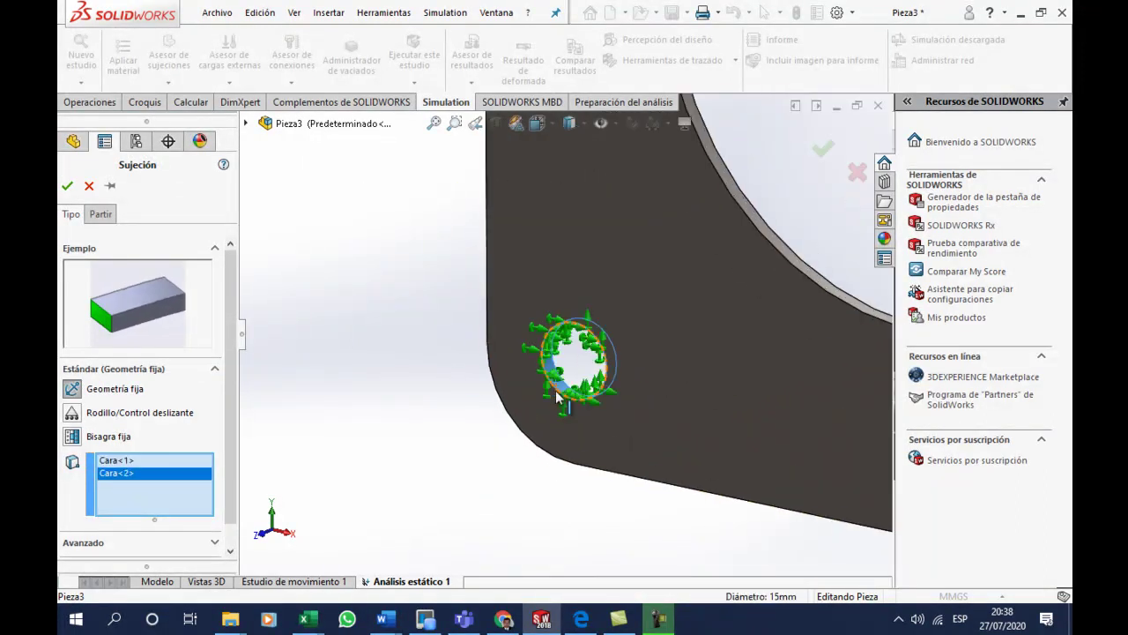
{"action": "left_click", "coordinate": [67, 184]}
{"action": "scroll", "coordinate": [399, 346], "scroll_direction": "up", "scroll_amount": 3}
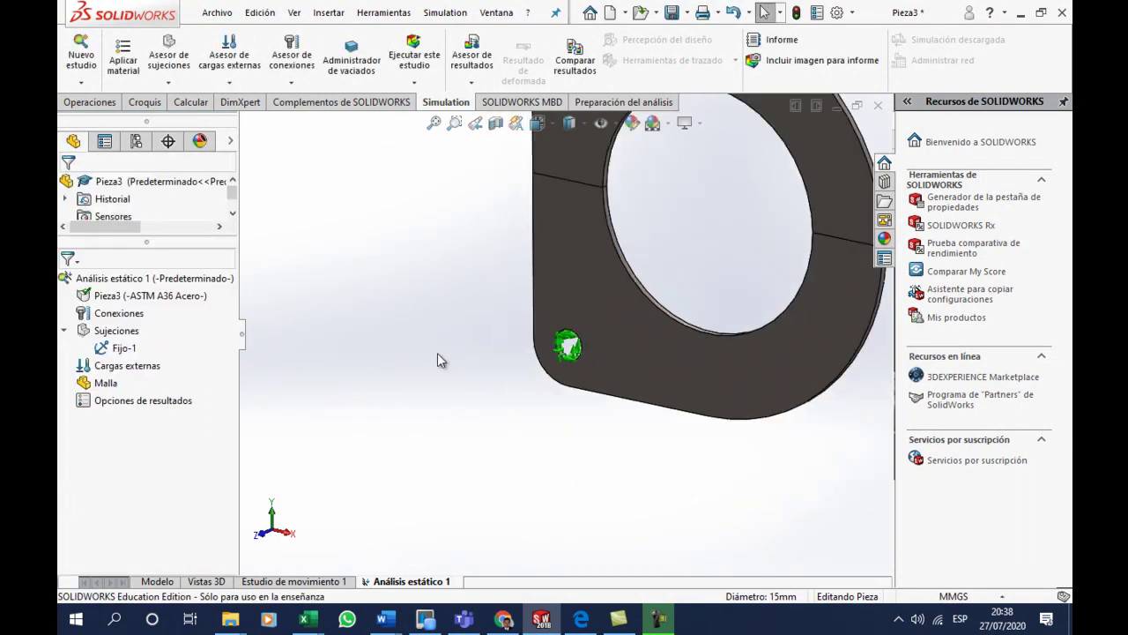
{"action": "scroll", "coordinate": [491, 337], "scroll_direction": "up", "scroll_amount": 2}
{"action": "scroll", "coordinate": [547, 329], "scroll_direction": "down", "scroll_amount": 1}
{"action": "scroll", "coordinate": [607, 320], "scroll_direction": "down", "scroll_amount": 2}
{"action": "scroll", "coordinate": [600, 285], "scroll_direction": "down", "scroll_amount": 1}
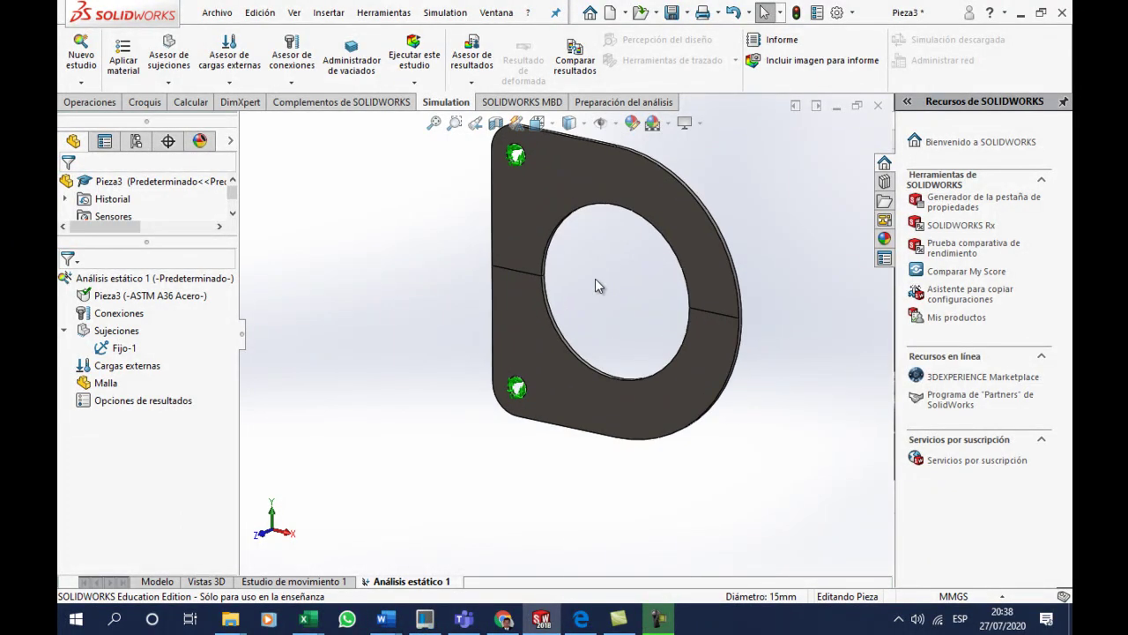
- Begin a force load and select the bracket's inner hole face
{"action": "right_click", "coordinate": [119, 371]}
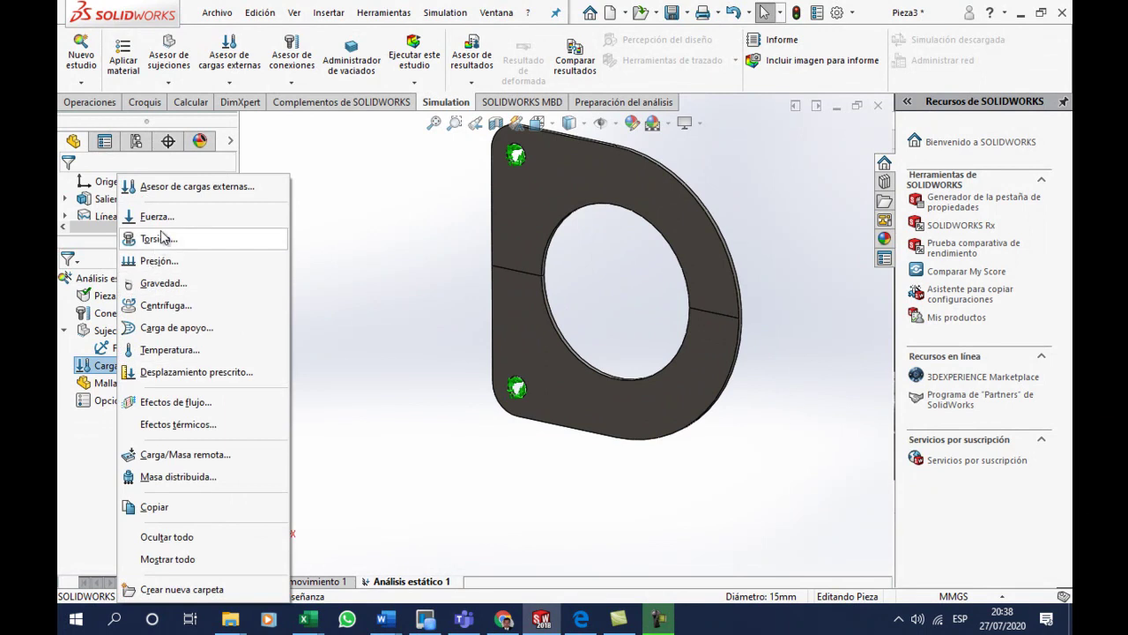
{"action": "key", "text": "Escape"}
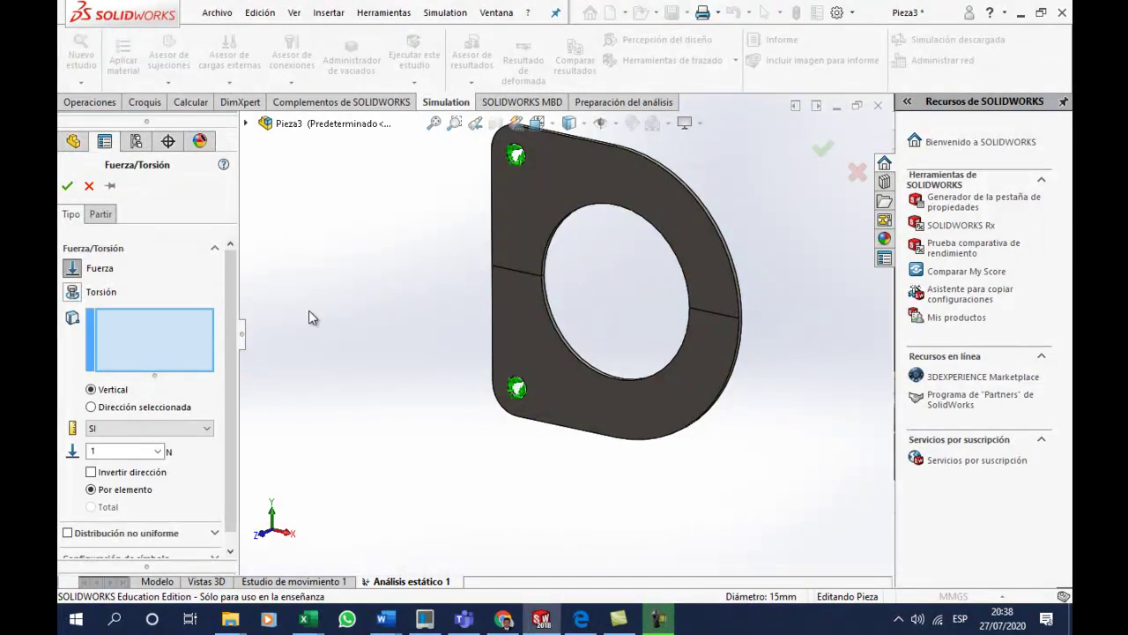
{"action": "scroll", "coordinate": [623, 357], "scroll_direction": "down", "scroll_amount": 2}
{"action": "scroll", "coordinate": [623, 357], "scroll_direction": "down", "scroll_amount": 2}
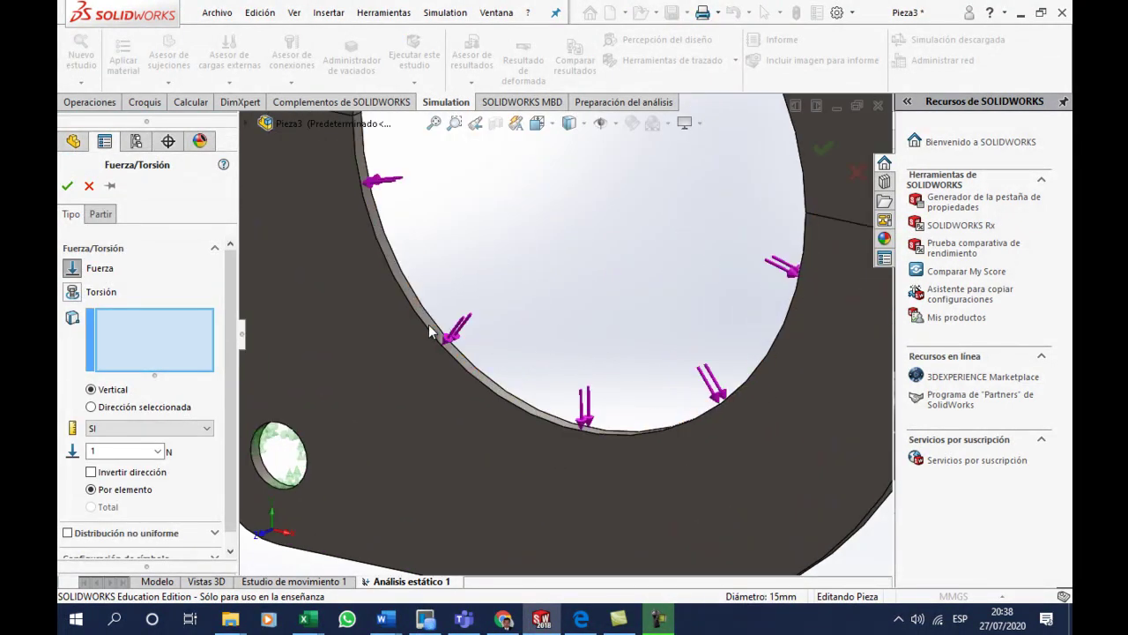
{"action": "left_click", "coordinate": [432, 326]}
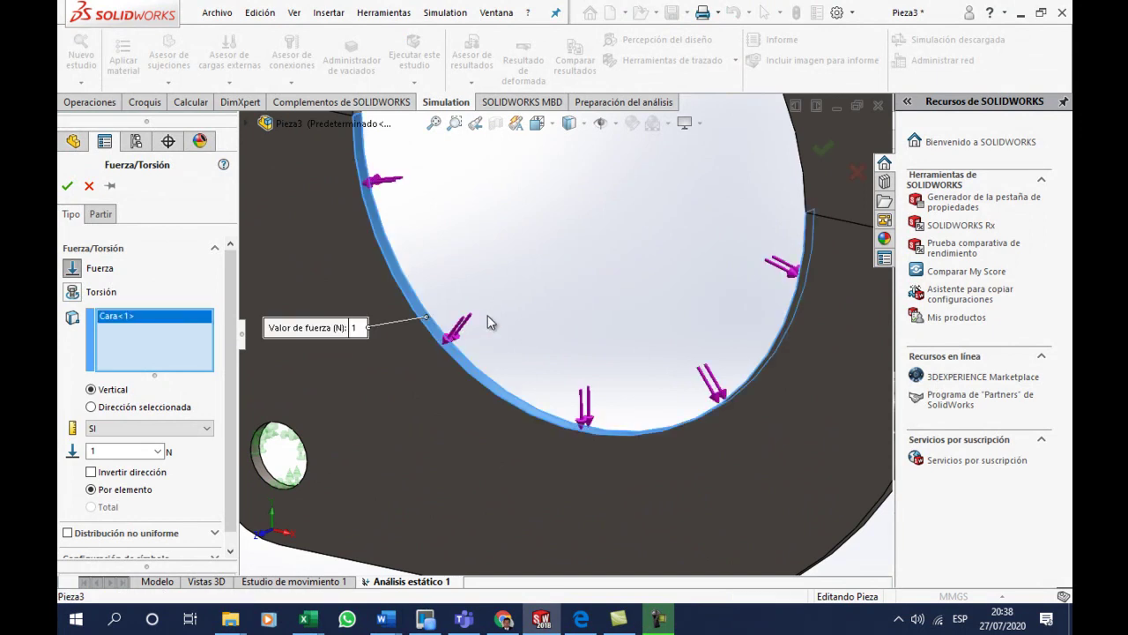
{"action": "scroll", "coordinate": [497, 325], "scroll_direction": "up", "scroll_amount": 3}
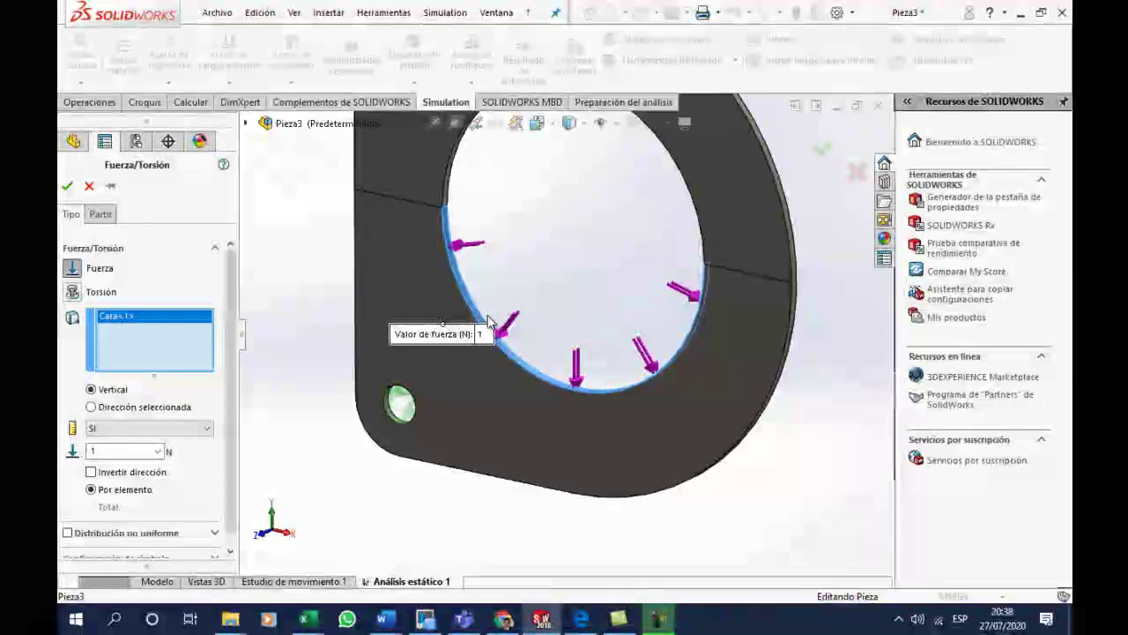
- Set the 377 N force along Alzado's second direction, reversed to point downward
{"action": "left_click", "coordinate": [96, 410]}
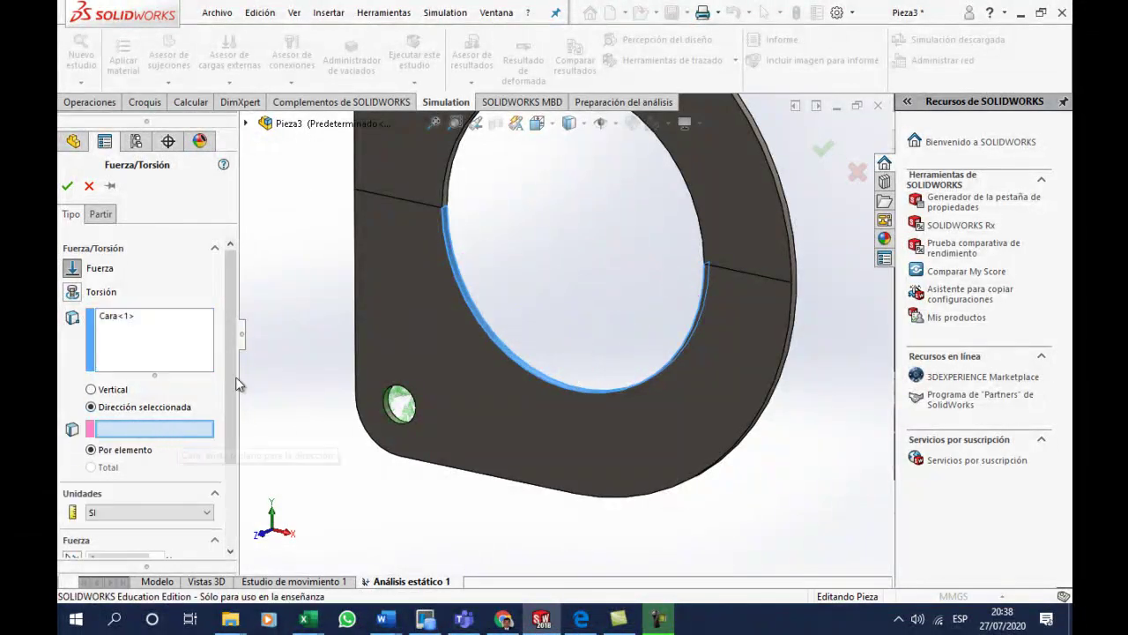
{"action": "left_click", "coordinate": [247, 124]}
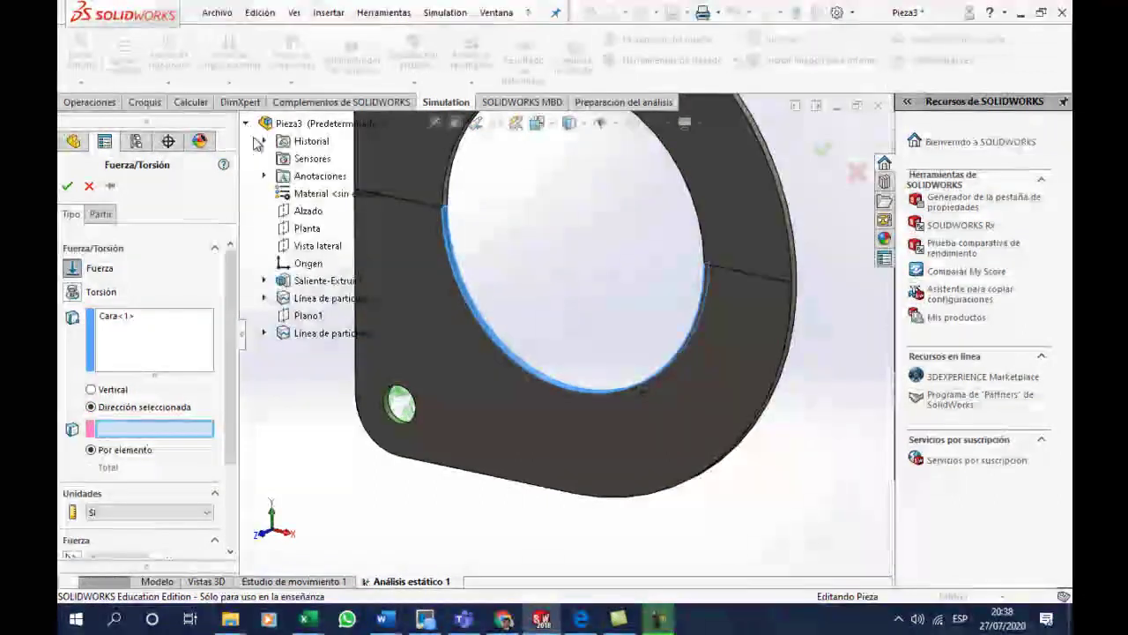
{"action": "left_click", "coordinate": [301, 216]}
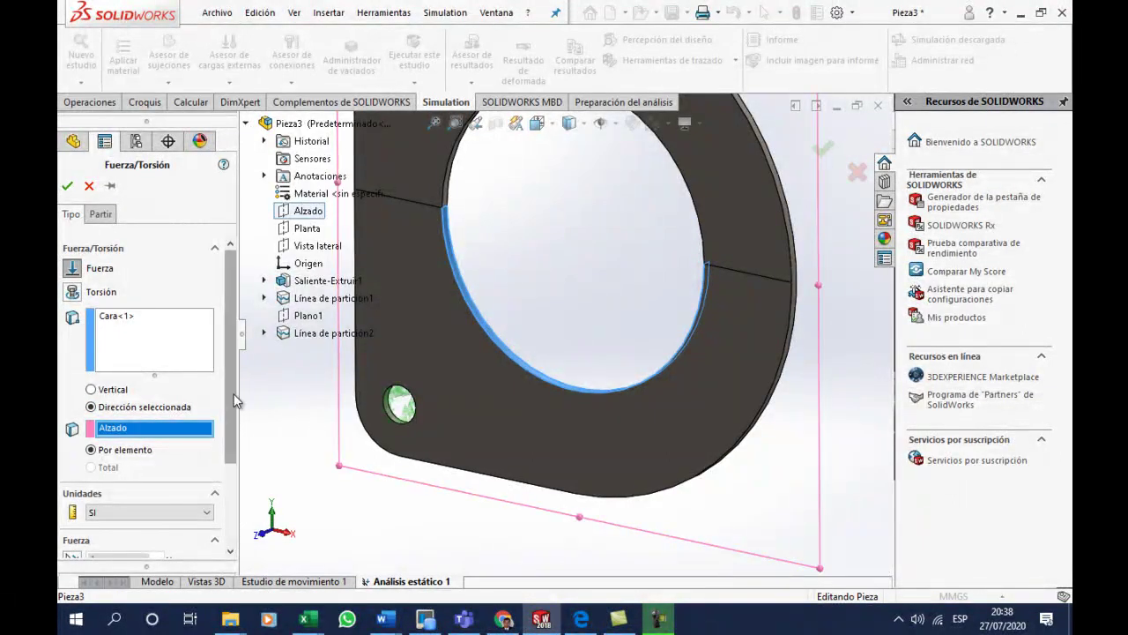
{"action": "scroll", "coordinate": [228, 454], "scroll_direction": "down", "scroll_amount": 3}
{"action": "left_click", "coordinate": [72, 464]}
{"action": "type", "text": "377"}
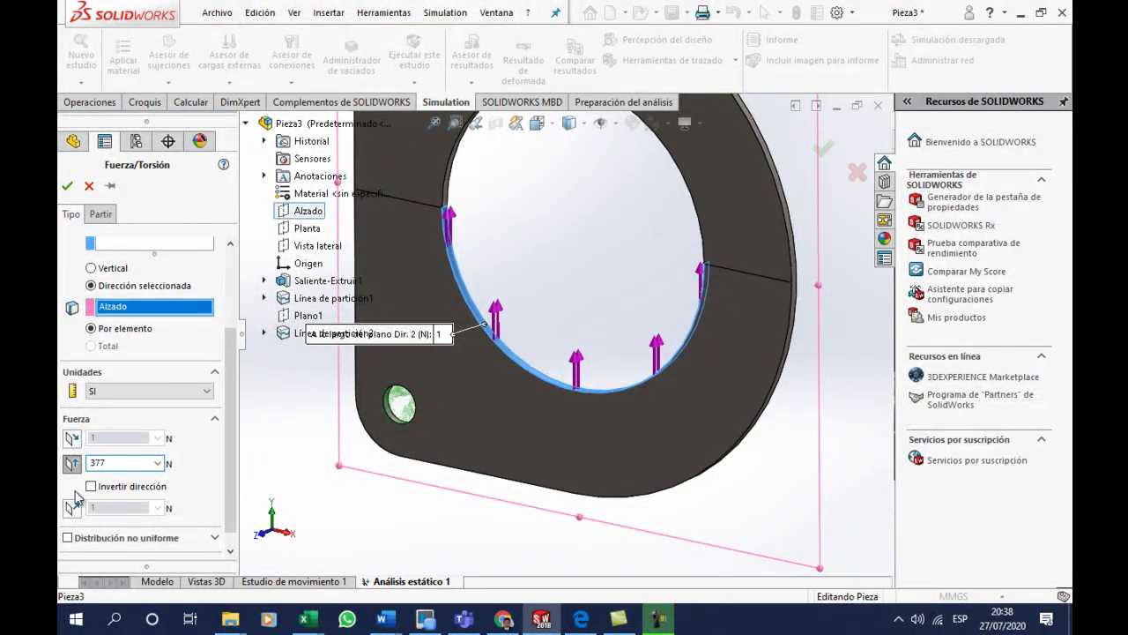
{"action": "left_click", "coordinate": [91, 488]}
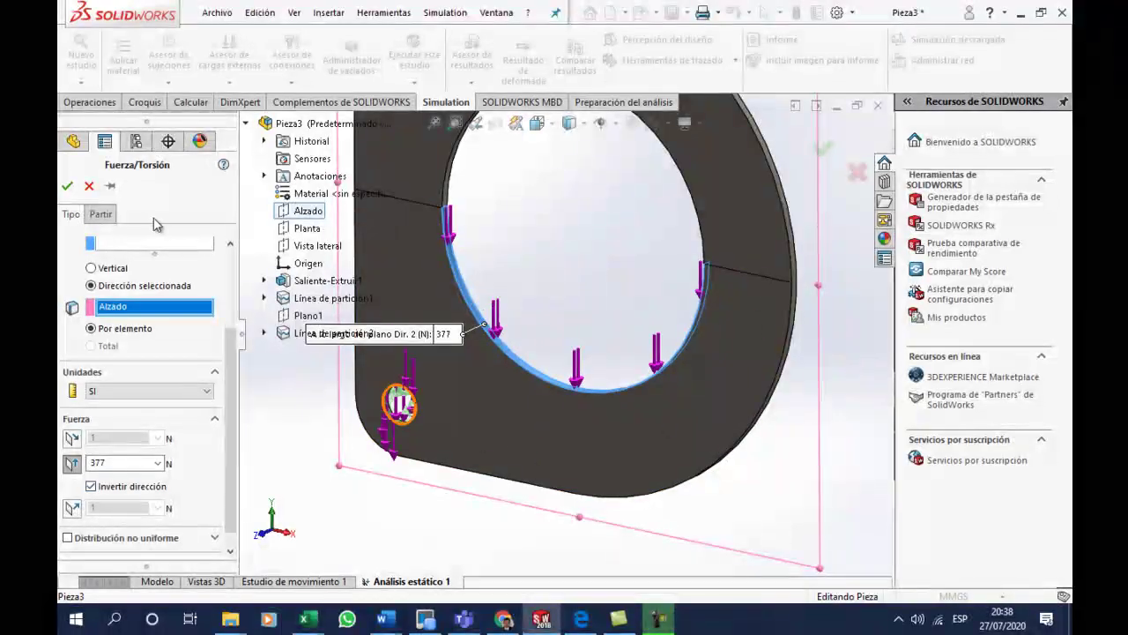
{"action": "left_click", "coordinate": [70, 188]}
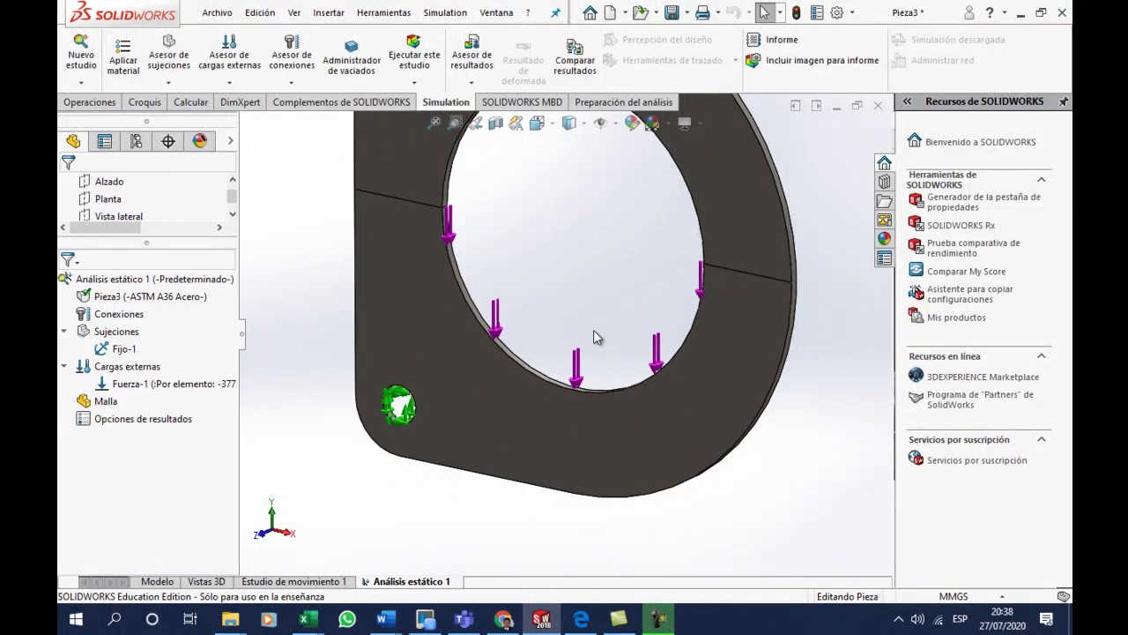
{"action": "scroll", "coordinate": [684, 323], "scroll_direction": "down", "scroll_amount": 2}
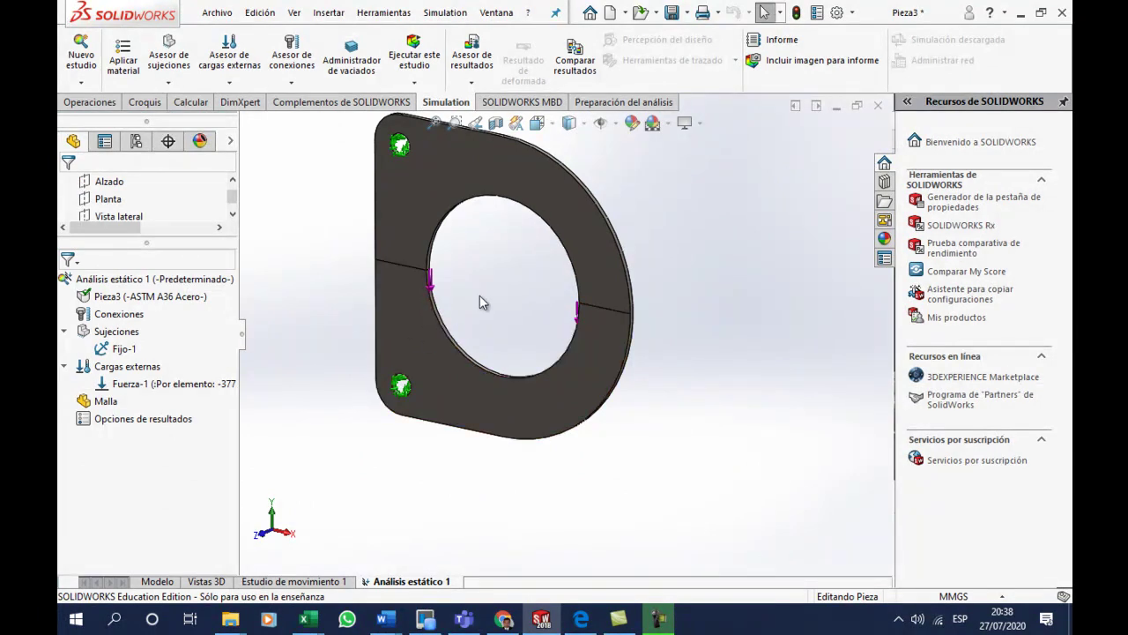
{"action": "scroll", "coordinate": [480, 295], "scroll_direction": "down", "scroll_amount": 2}
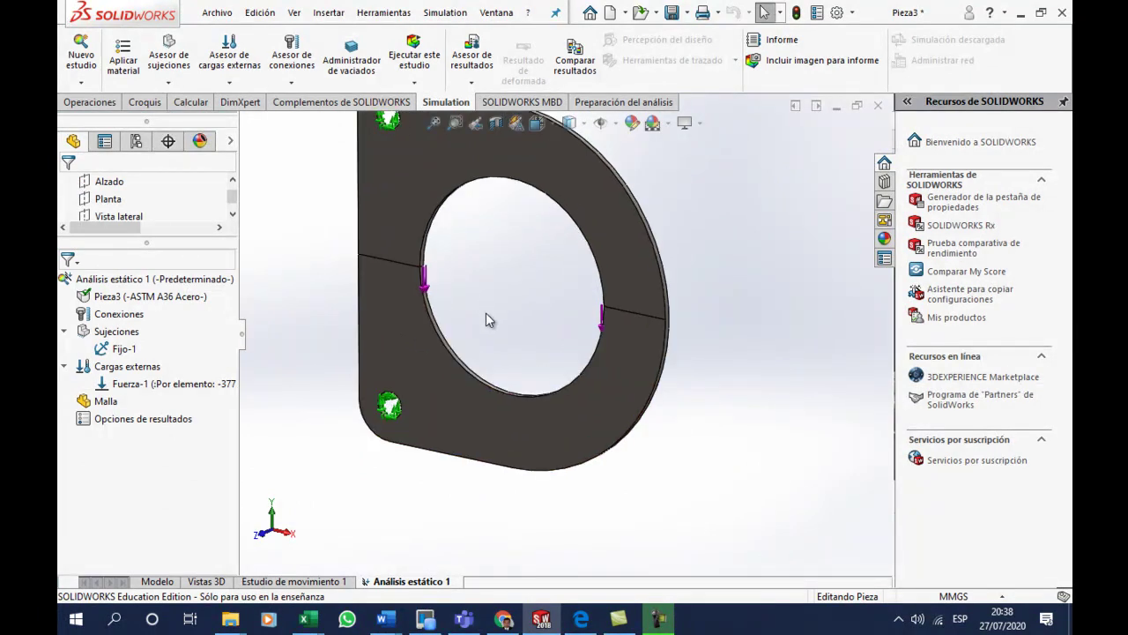
{"action": "scroll", "coordinate": [494, 310], "scroll_direction": "up", "scroll_amount": 3}
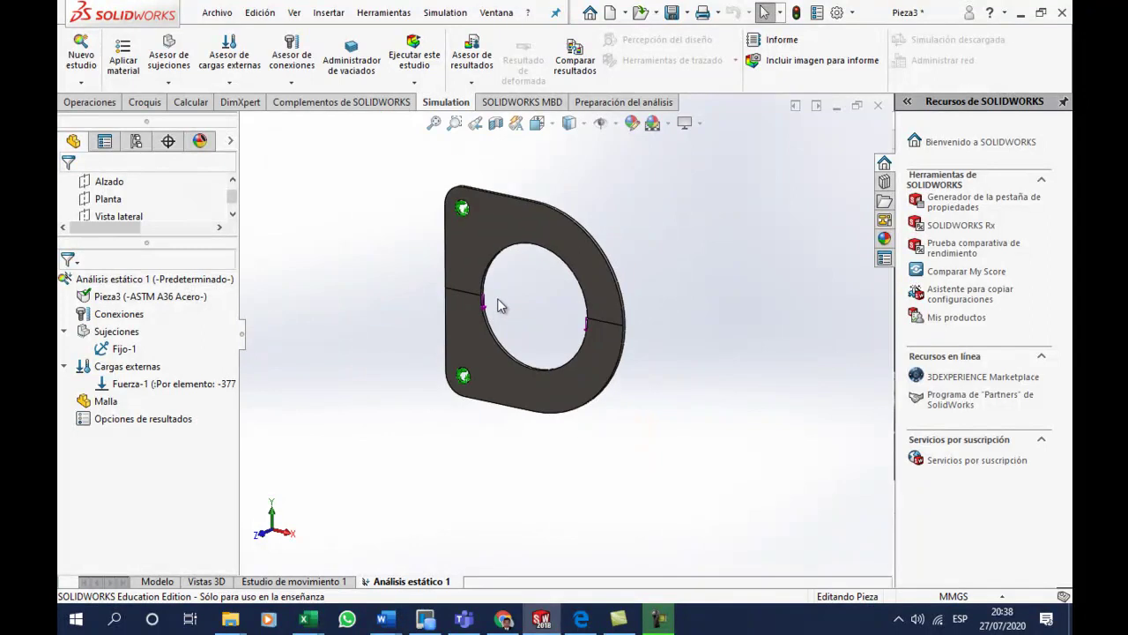
{"action": "scroll", "coordinate": [578, 280], "scroll_direction": "down", "scroll_amount": 1}
{"action": "scroll", "coordinate": [569, 282], "scroll_direction": "down", "scroll_amount": 1}
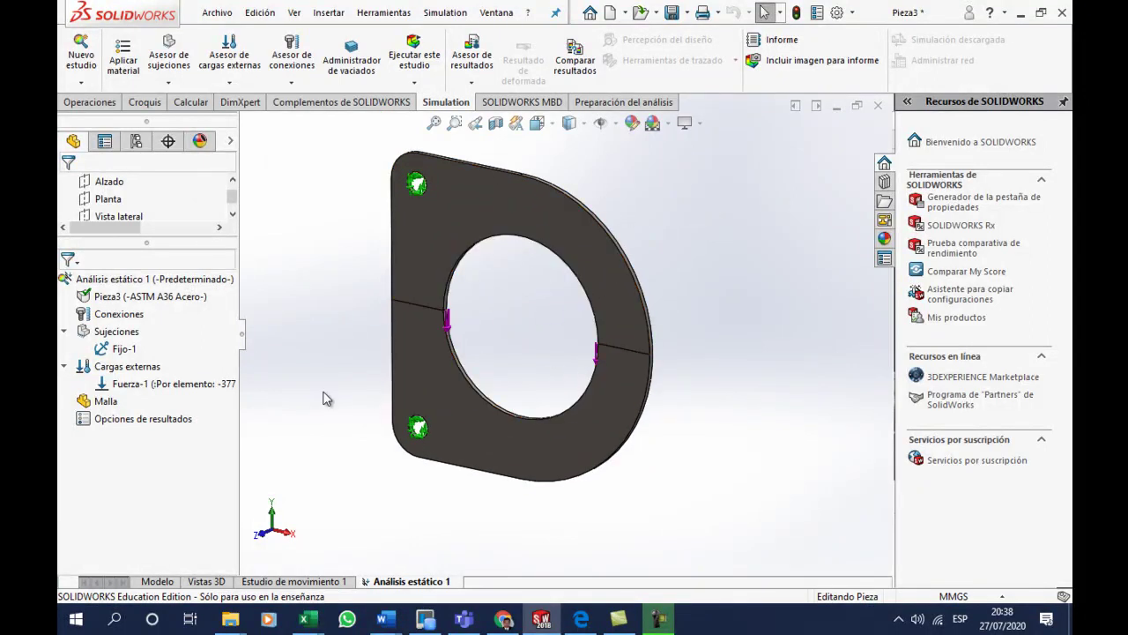
- Generate a curvature-based mesh with 6 mm maximum and 3.0 mm minimum element size
{"action": "right_click", "coordinate": [105, 408]}
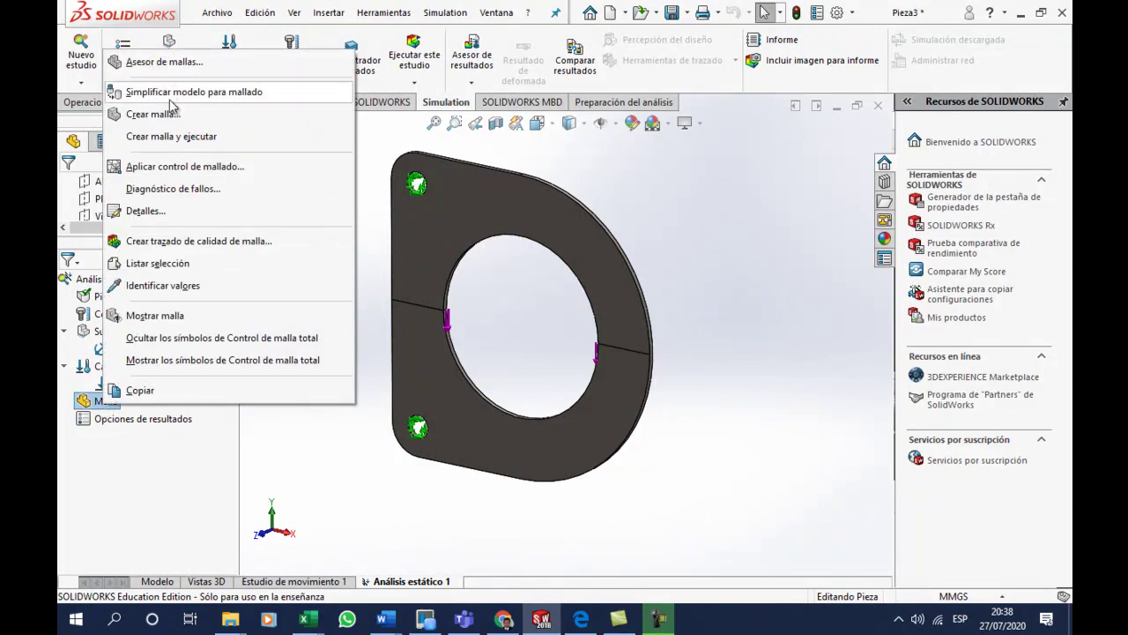
{"action": "left_click", "coordinate": [152, 113]}
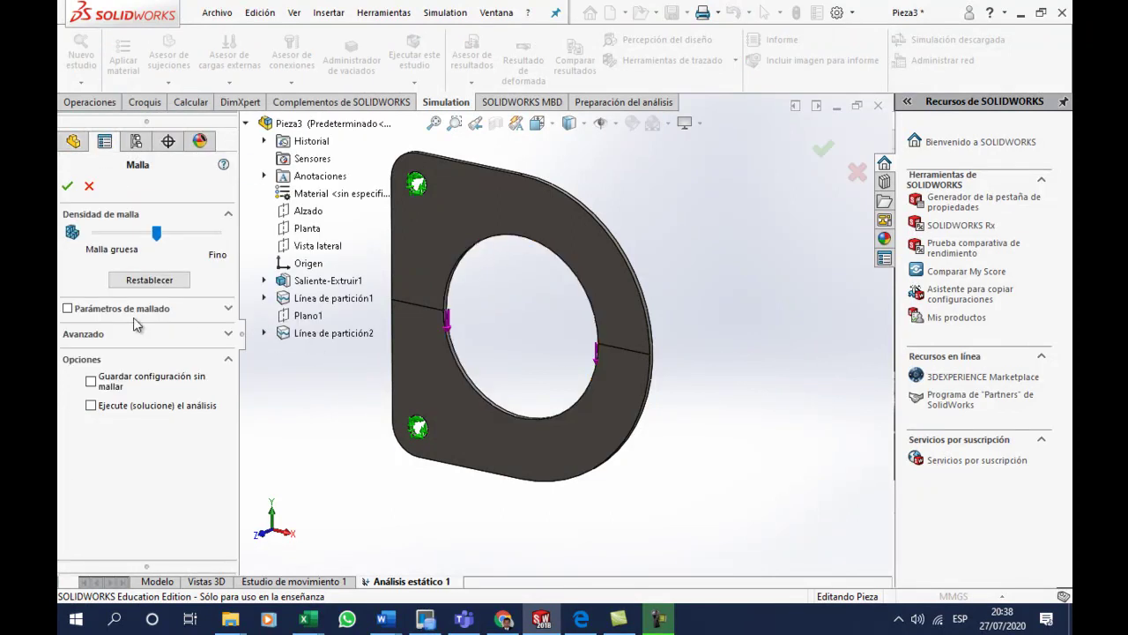
{"action": "left_click", "coordinate": [67, 308]}
{"action": "left_click", "coordinate": [90, 342]}
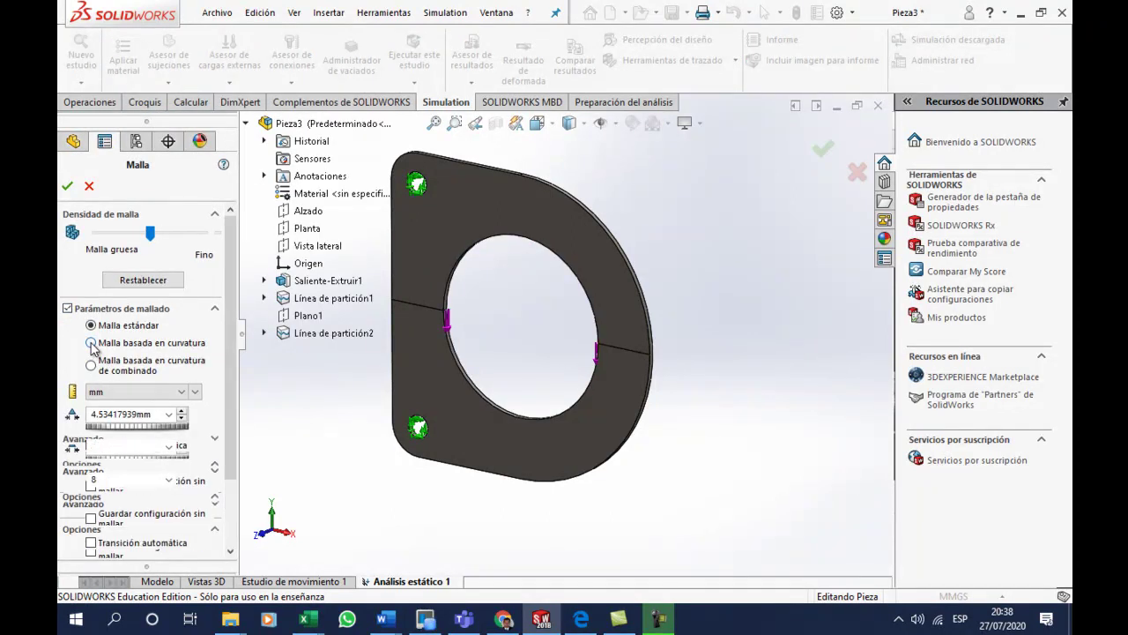
{"action": "double_click", "coordinate": [157, 415]}
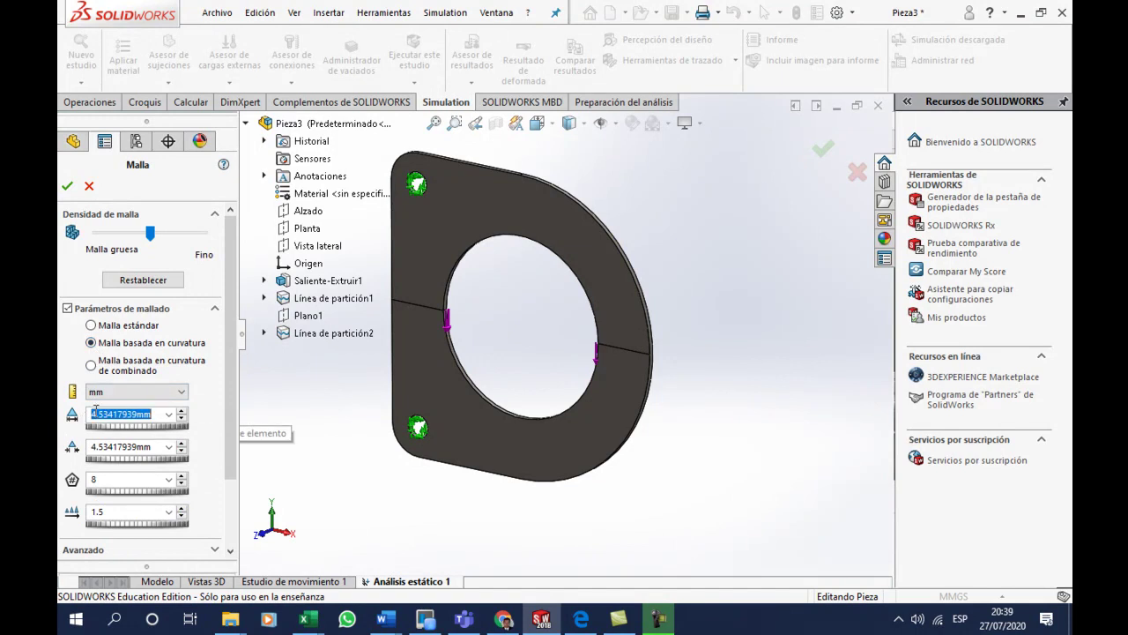
{"action": "type", "text": "6"}
{"action": "double_click", "coordinate": [123, 447]}
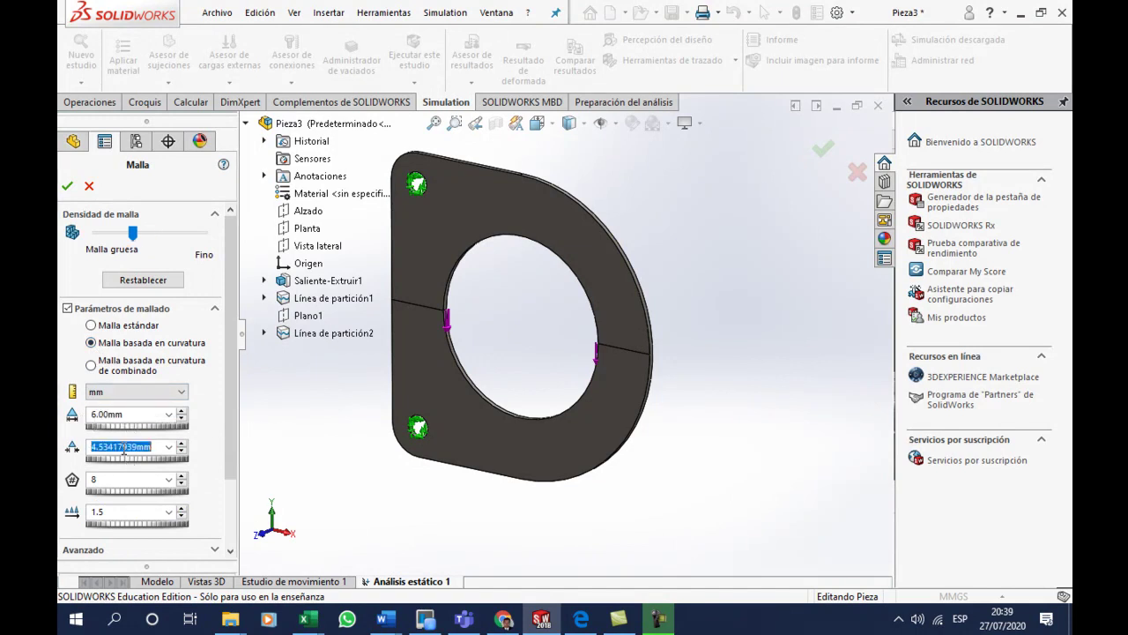
{"action": "type", "text": "3.0"}
{"action": "left_click", "coordinate": [214, 465]}
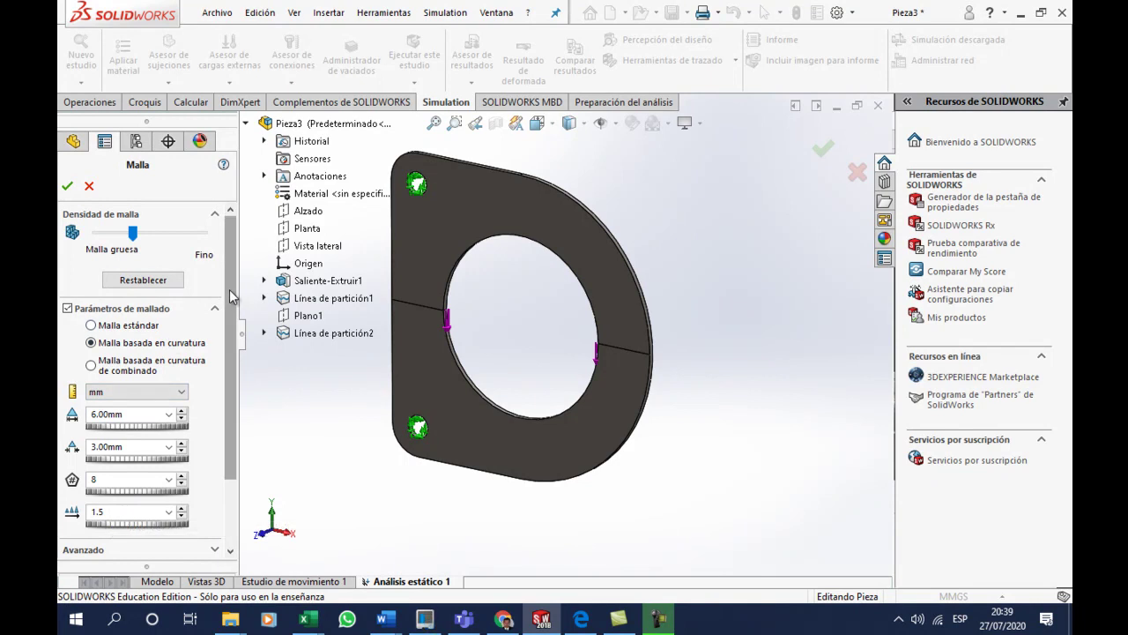
{"action": "left_click", "coordinate": [67, 186]}
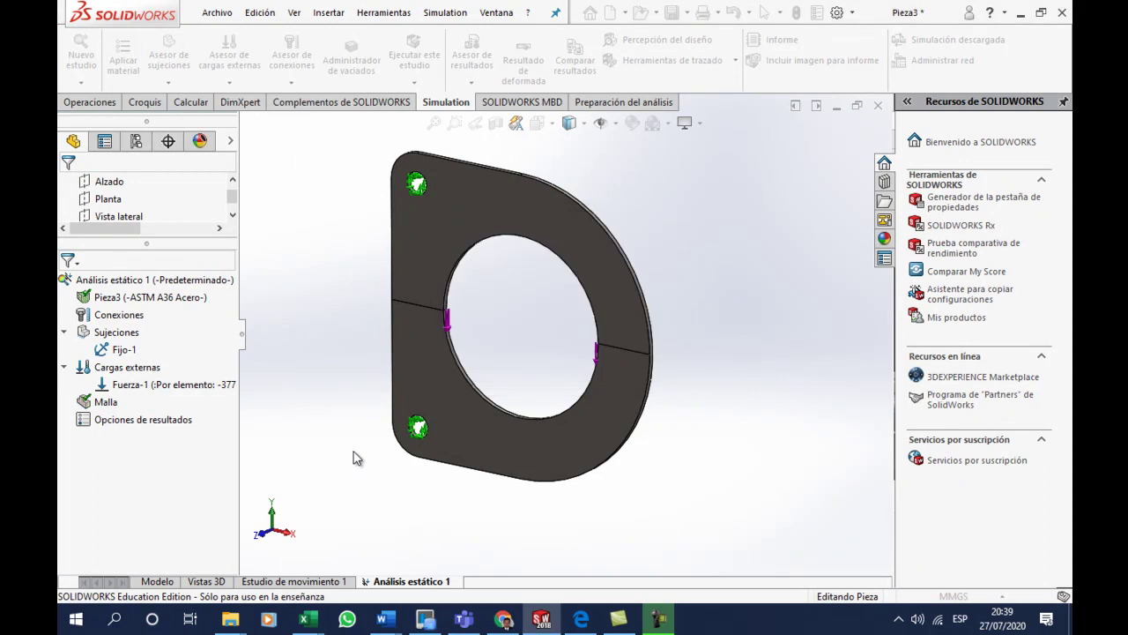
- Inspect the solid mesh around the hole, then run Análisis estático 1
{"action": "scroll", "coordinate": [487, 295], "scroll_direction": "down", "scroll_amount": 2}
{"action": "scroll", "coordinate": [487, 295], "scroll_direction": "down", "scroll_amount": 5}
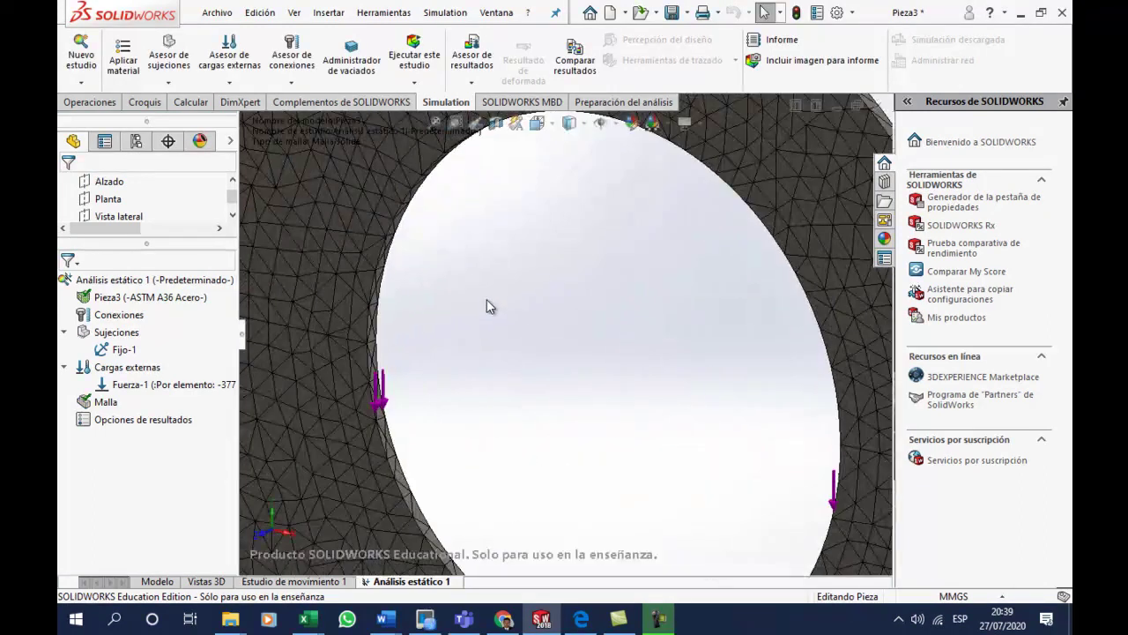
{"action": "middle_click_drag", "start_coordinate": [490, 306], "coordinate": [467, 291]}
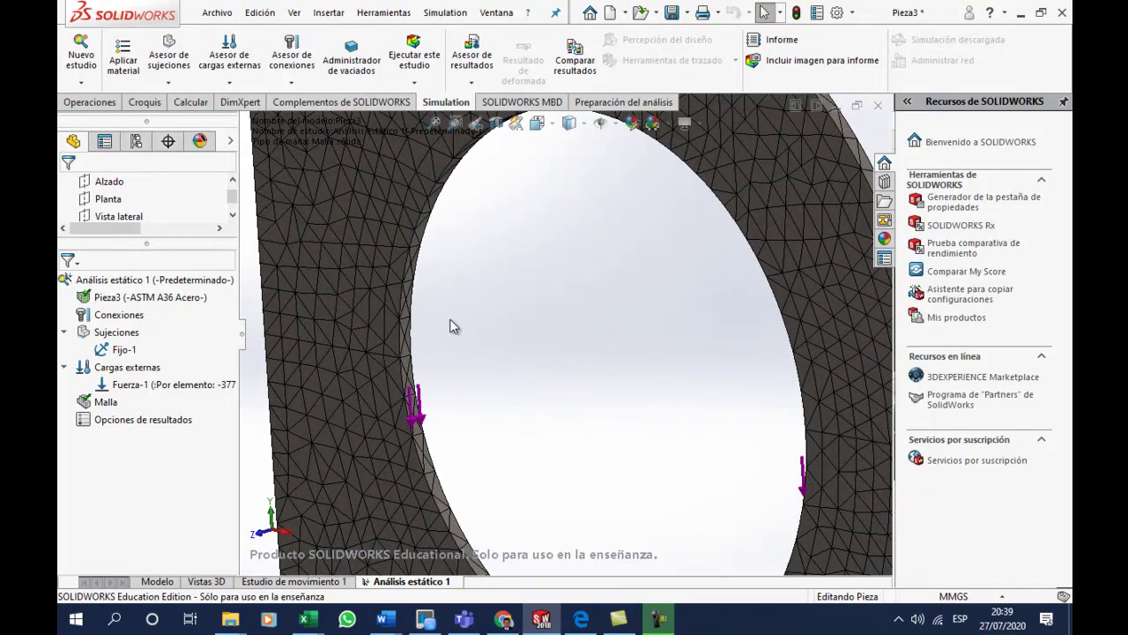
{"action": "scroll", "coordinate": [450, 318], "scroll_direction": "up", "scroll_amount": 5}
{"action": "scroll", "coordinate": [531, 344], "scroll_direction": "down", "scroll_amount": 3}
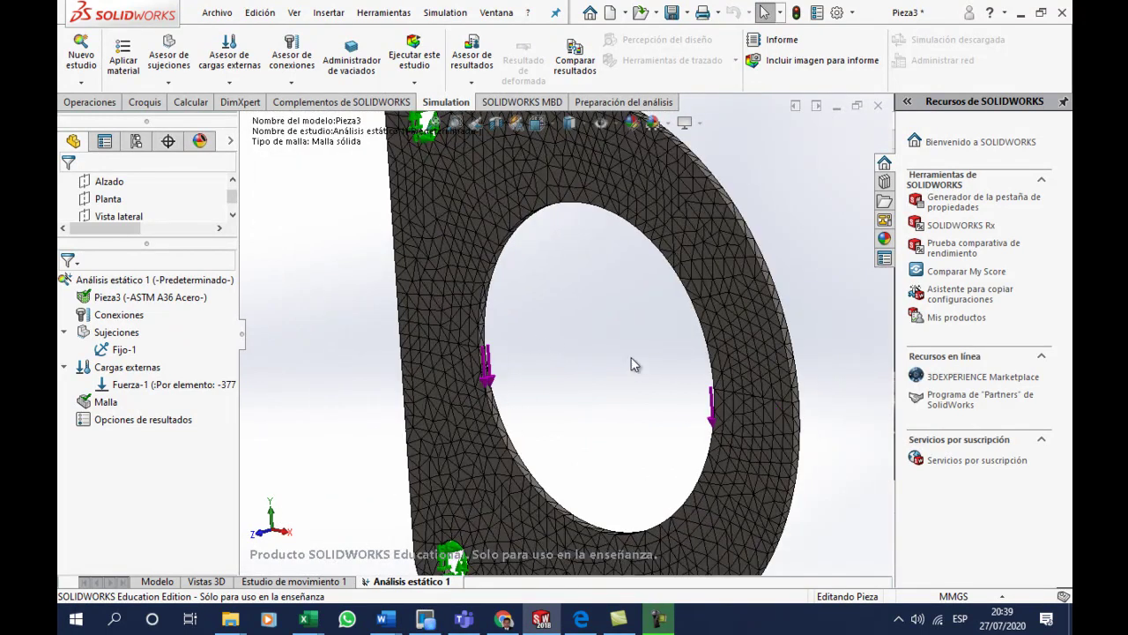
{"action": "scroll", "coordinate": [602, 343], "scroll_direction": "up", "scroll_amount": 2}
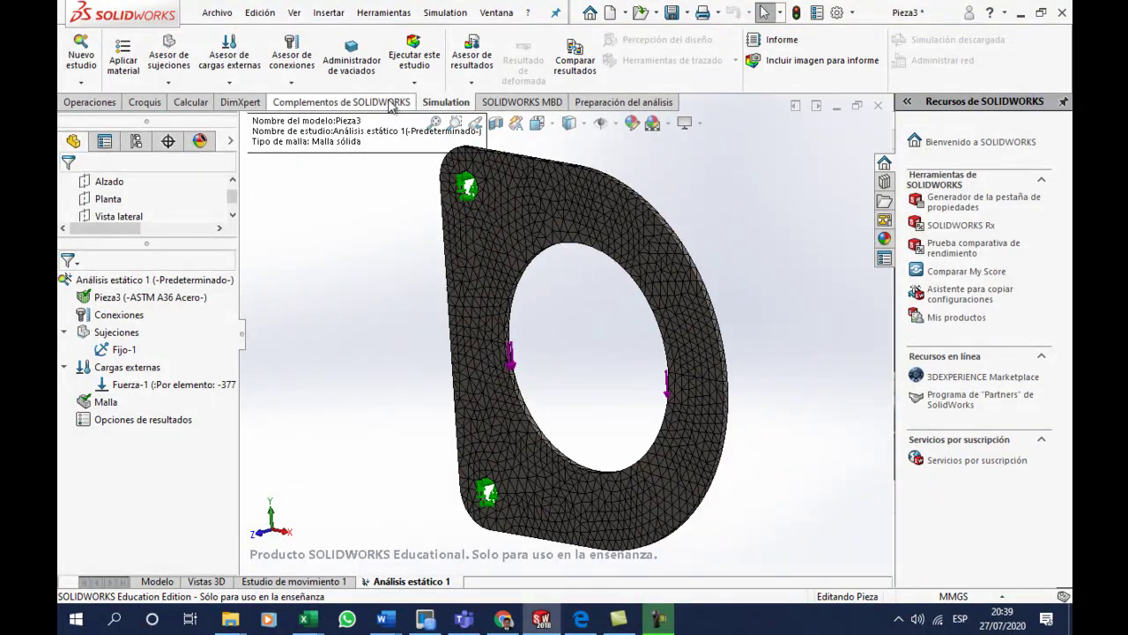
{"action": "left_click", "coordinate": [414, 55]}
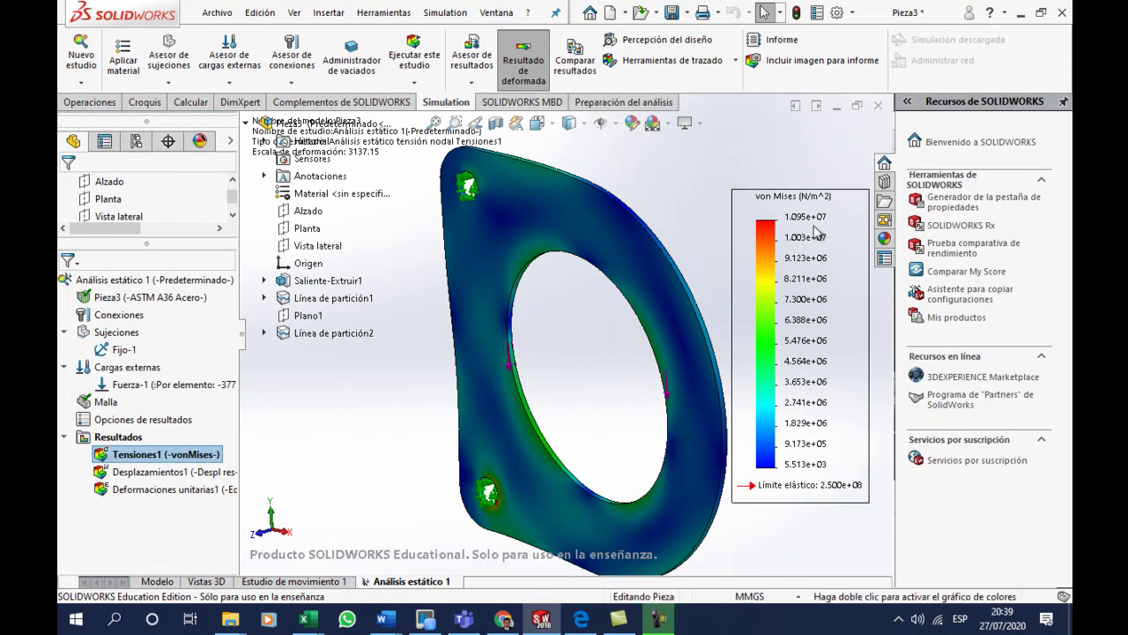
- Display the Desplazamientos1 and Deformaciones unitarias1 plots, then begin a new static study
{"action": "double_click", "coordinate": [155, 476]}
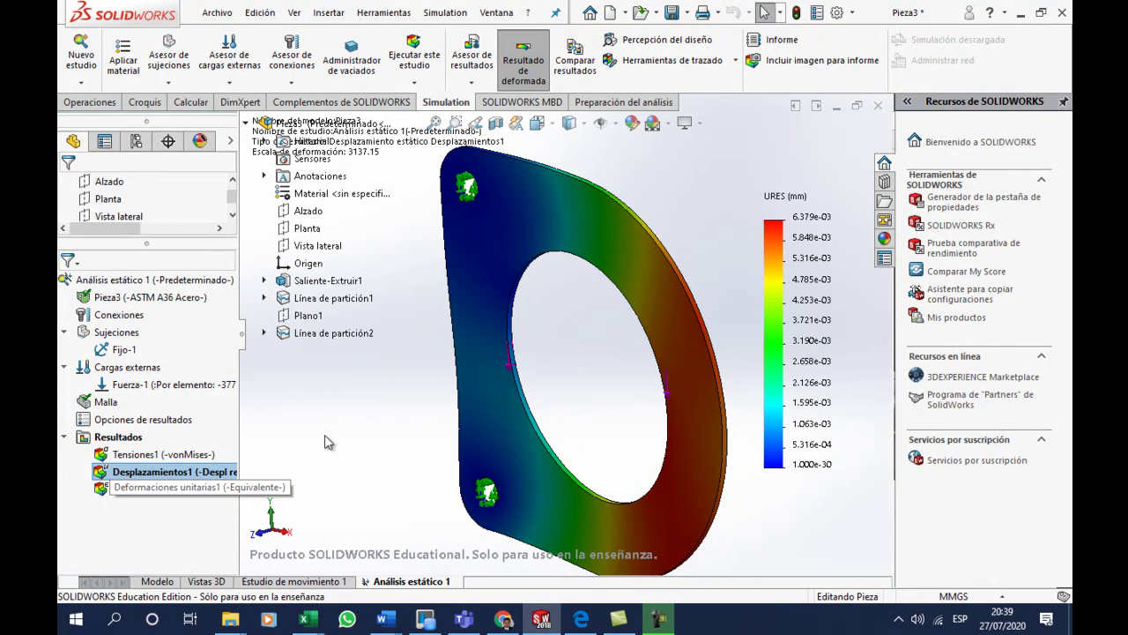
{"action": "double_click", "coordinate": [168, 488]}
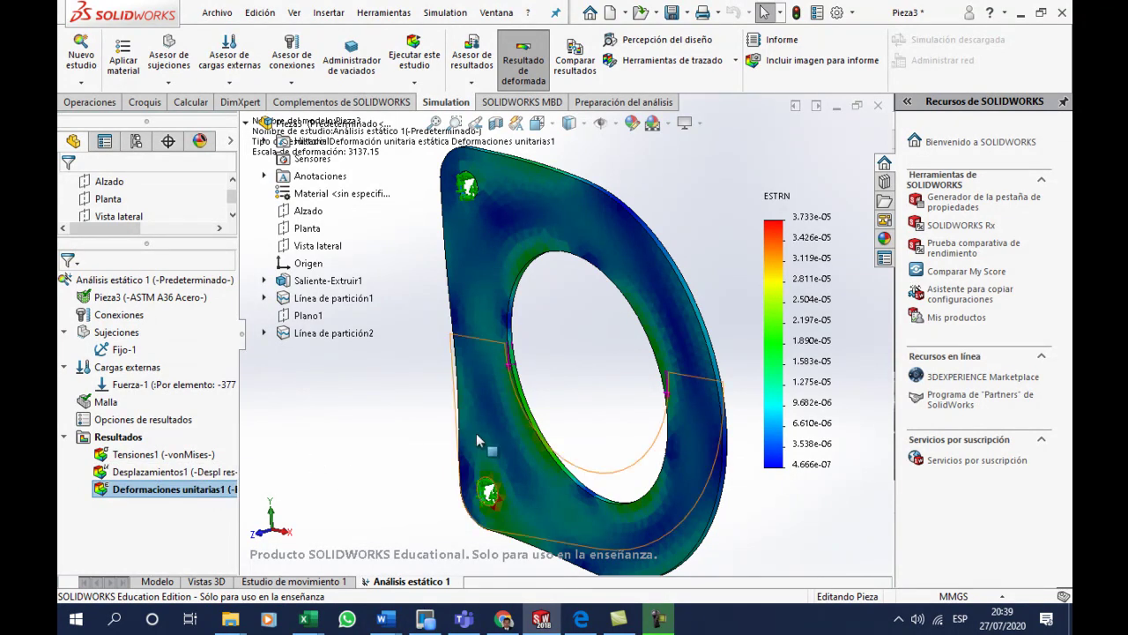
{"action": "scroll", "coordinate": [605, 353], "scroll_direction": "down", "scroll_amount": 3}
{"action": "mouse_move", "coordinate": [605, 353]}
{"action": "middle_mouse_down"}
{"action": "mouse_move", "coordinate": [579, 328]}
{"action": "mouse_move", "coordinate": [583, 344]}
{"action": "middle_mouse_up"}
{"action": "scroll", "coordinate": [443, 245], "scroll_direction": "down", "scroll_amount": 2}
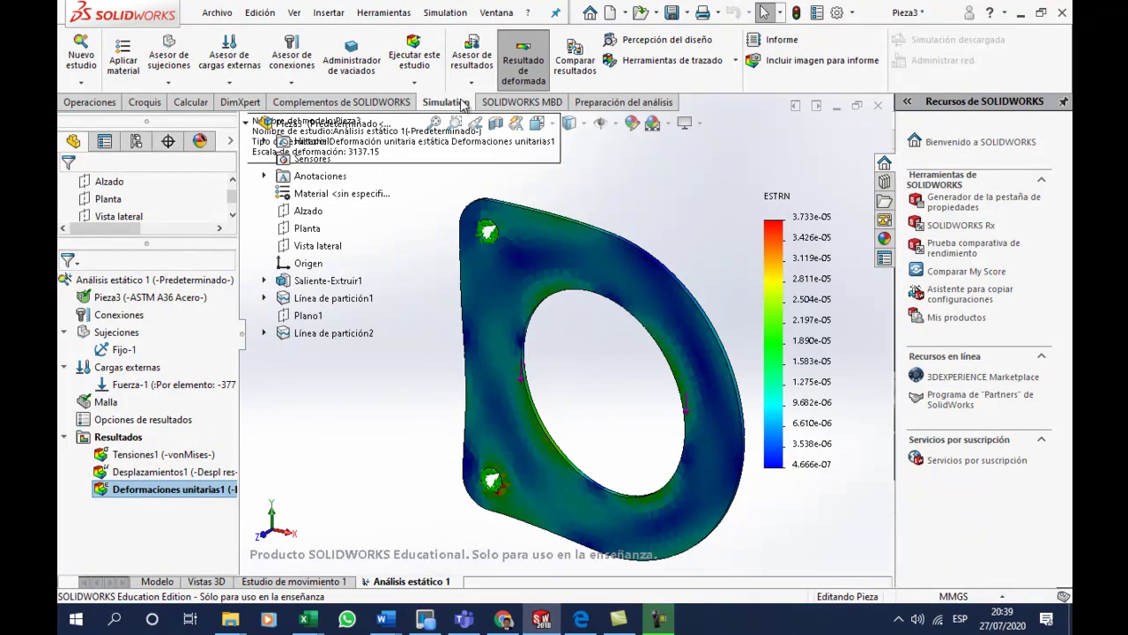
{"action": "left_click", "coordinate": [80, 82]}
{"action": "left_click", "coordinate": [101, 100]}
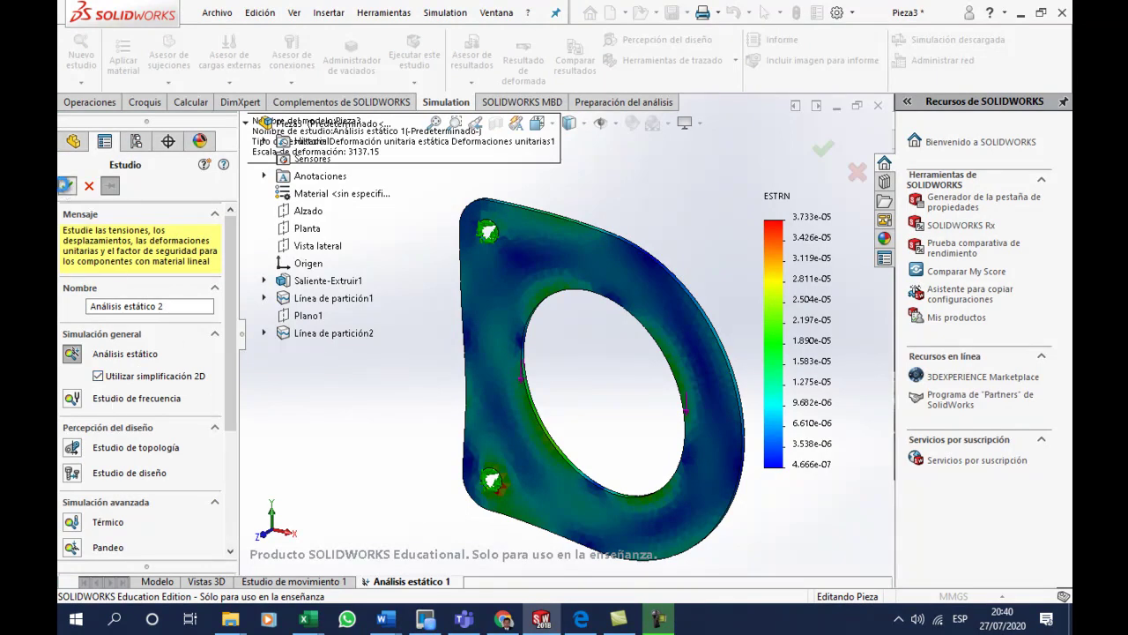
- Create Análisis estático 2 with 2D simplification and set its type to Tensión plana
{"action": "left_click", "coordinate": [66, 185]}
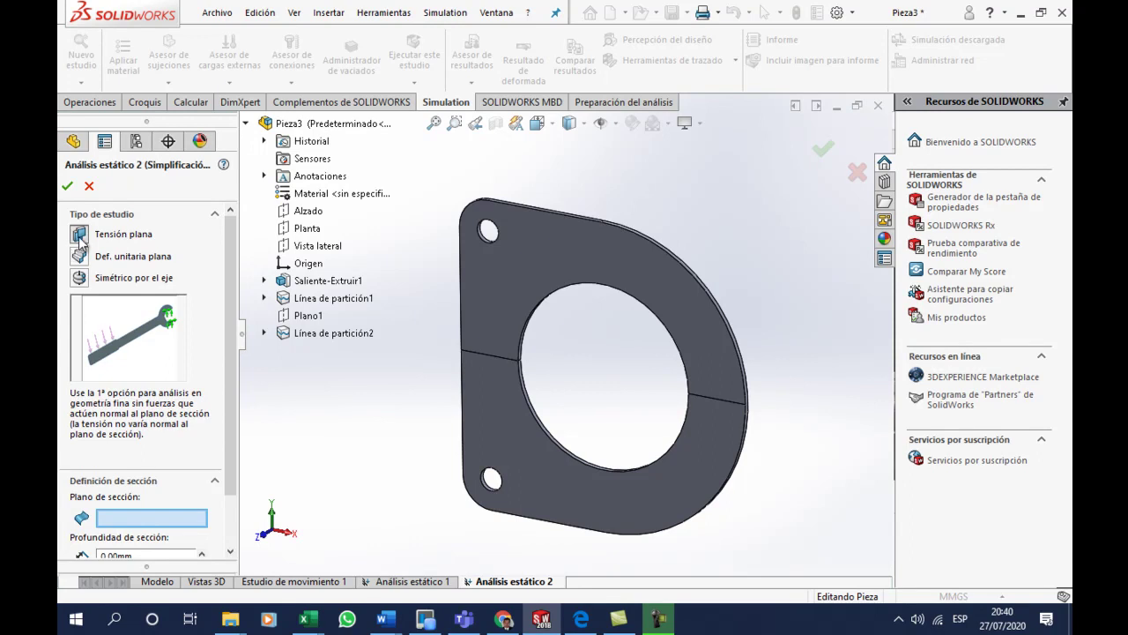
{"action": "left_click", "coordinate": [80, 256]}
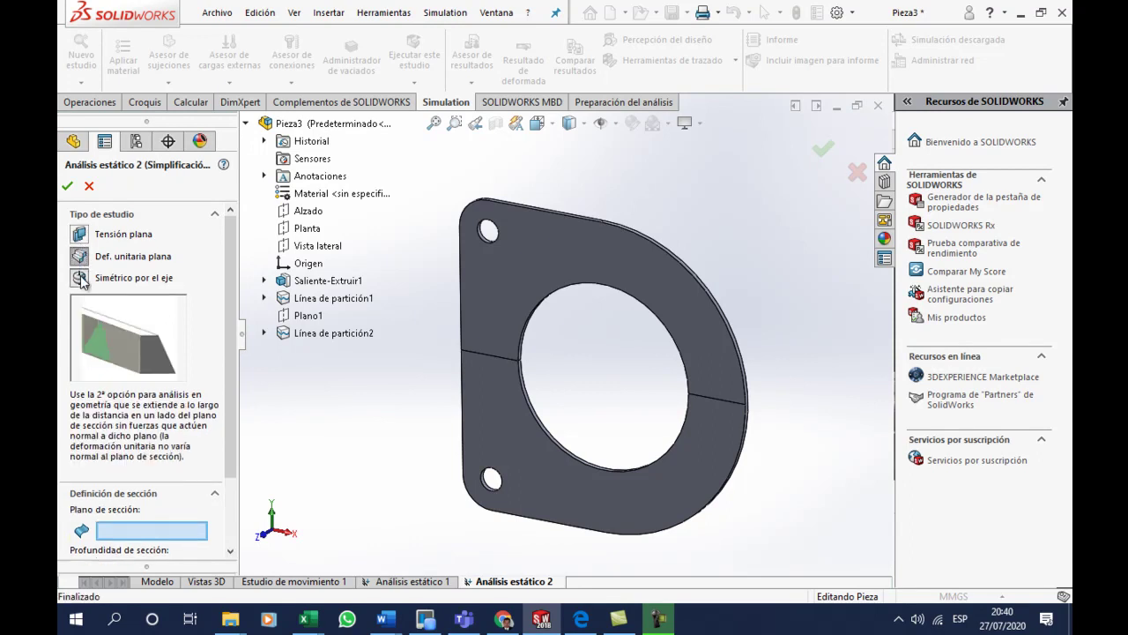
{"action": "left_click", "coordinate": [80, 279]}
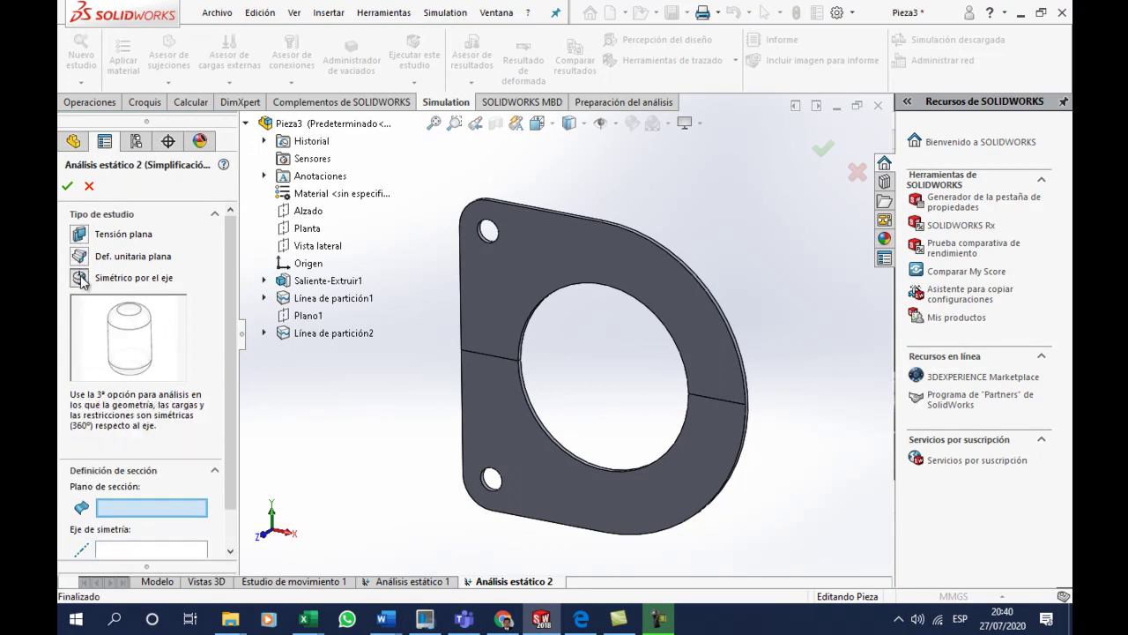
{"action": "left_click", "coordinate": [79, 235]}
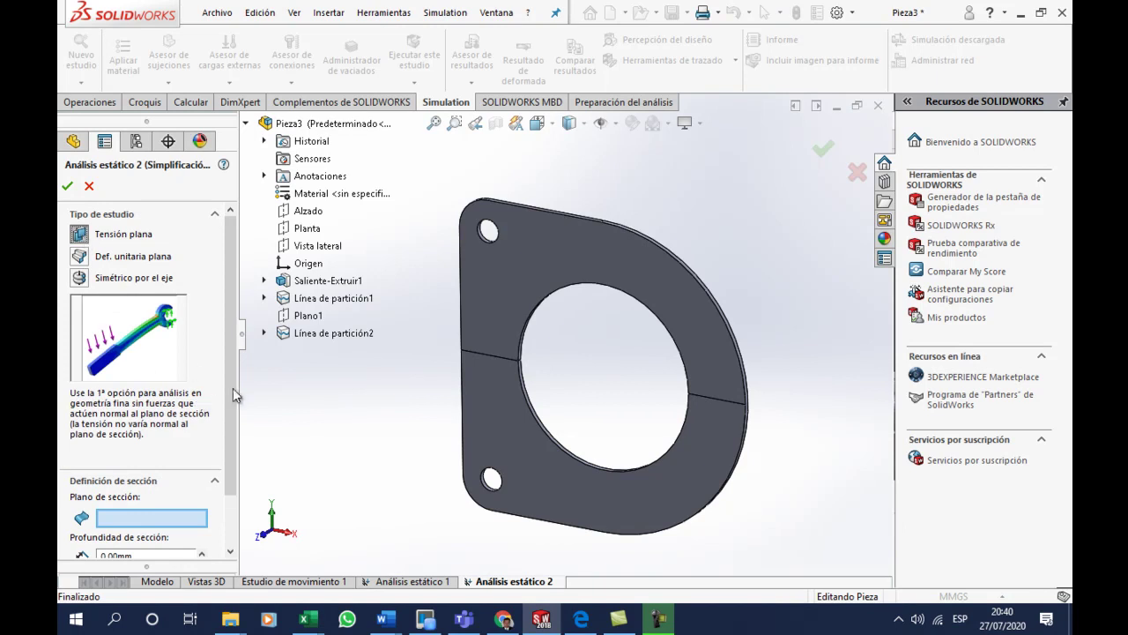
- Use the bracket's face as section plane with 3.125 mm section depth and confirm
{"action": "left_click_drag", "start_coordinate": [232, 395], "coordinate": [286, 478]}
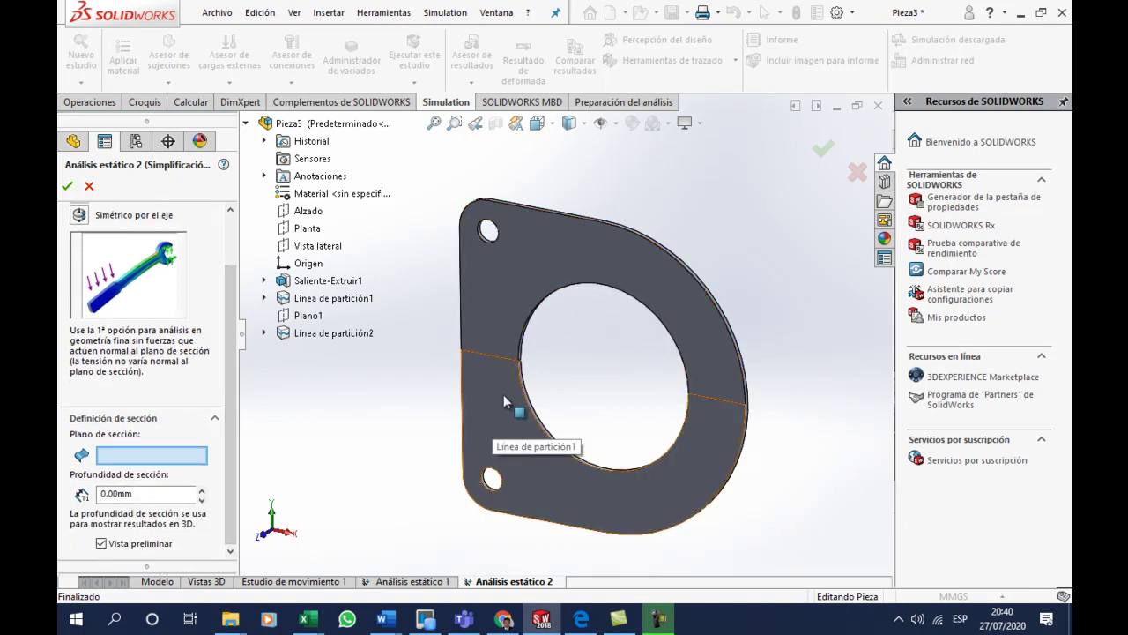
{"action": "left_click", "coordinate": [500, 321]}
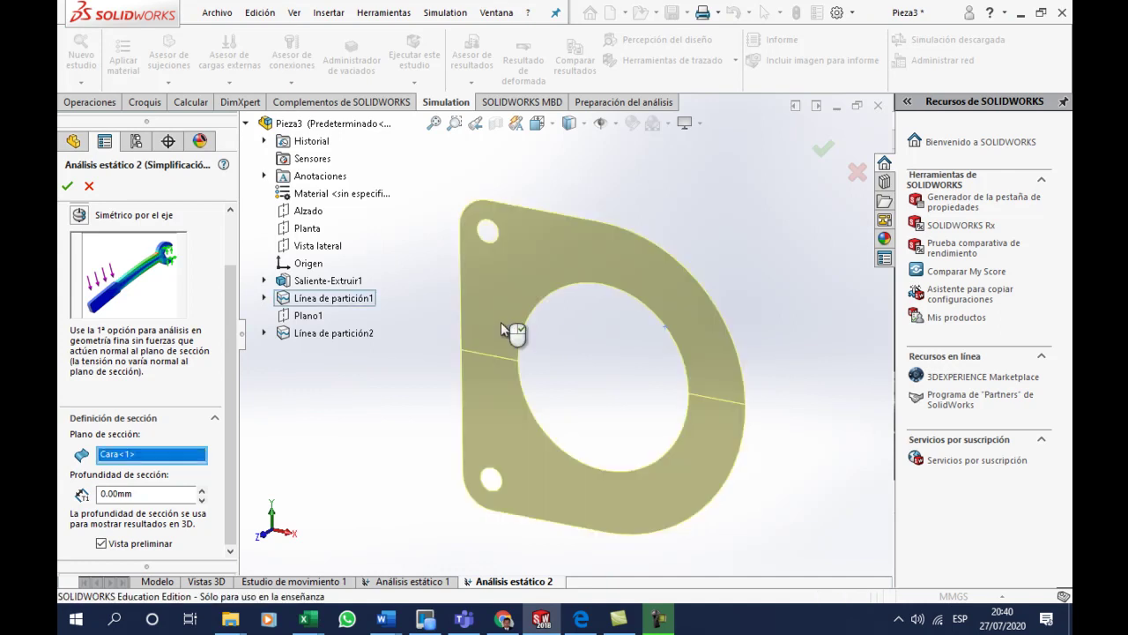
{"action": "double_click", "coordinate": [124, 499]}
{"action": "left_click", "coordinate": [66, 185]}
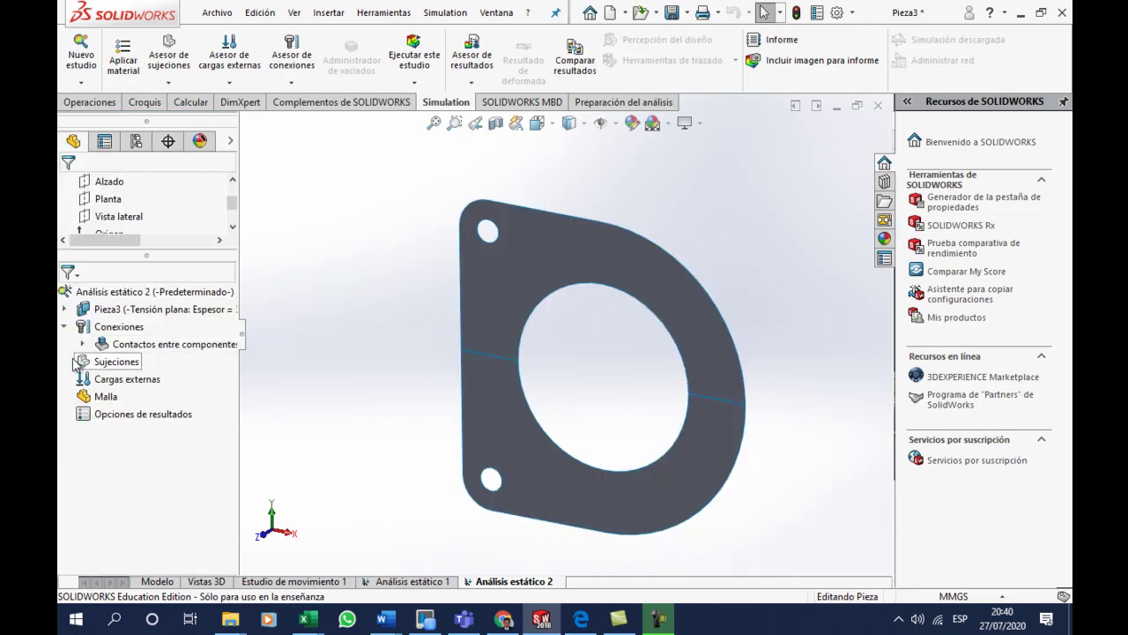
- Expand the part to inspect its upper and lower surface sets on the bracket
{"action": "right_click", "coordinate": [88, 309]}
{"action": "left_click", "coordinate": [65, 308]}
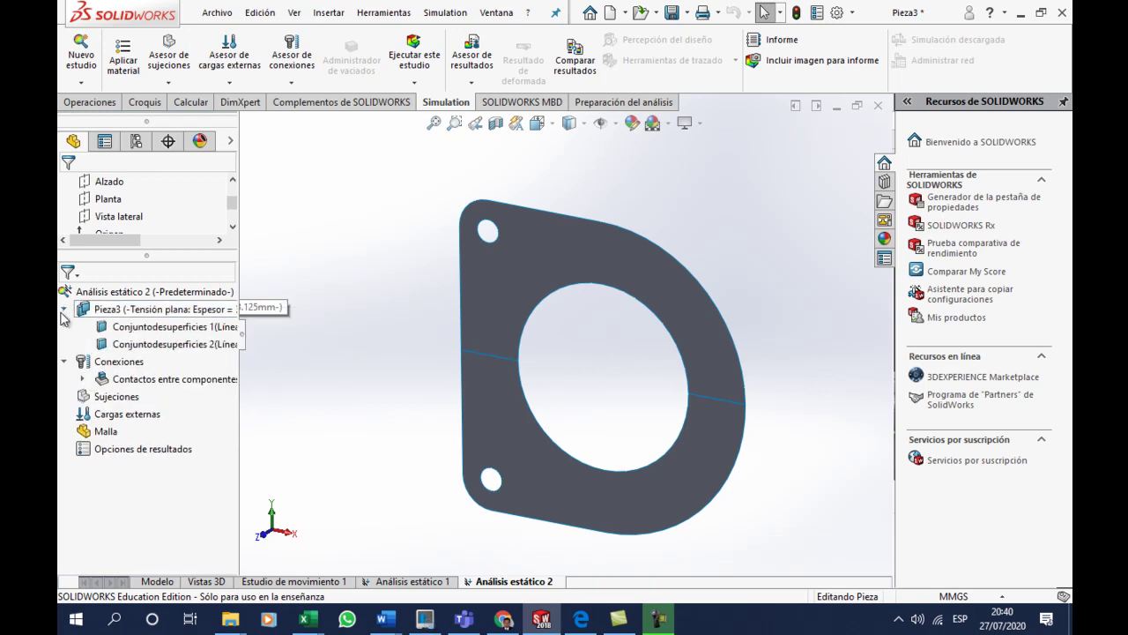
{"action": "left_click", "coordinate": [159, 328]}
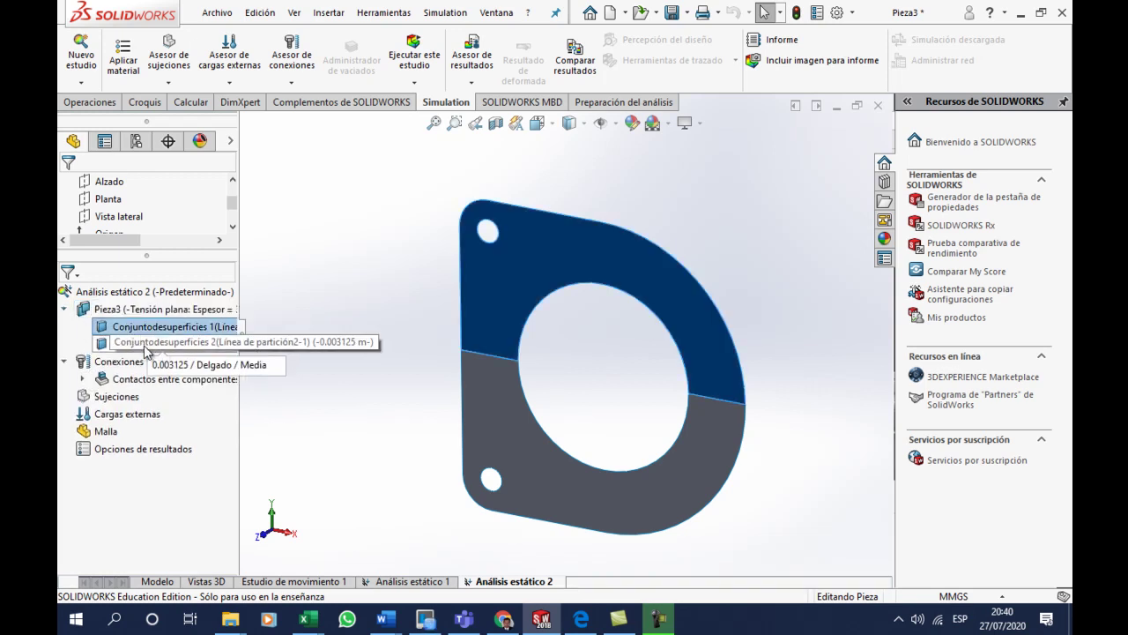
{"action": "left_click", "coordinate": [150, 346]}
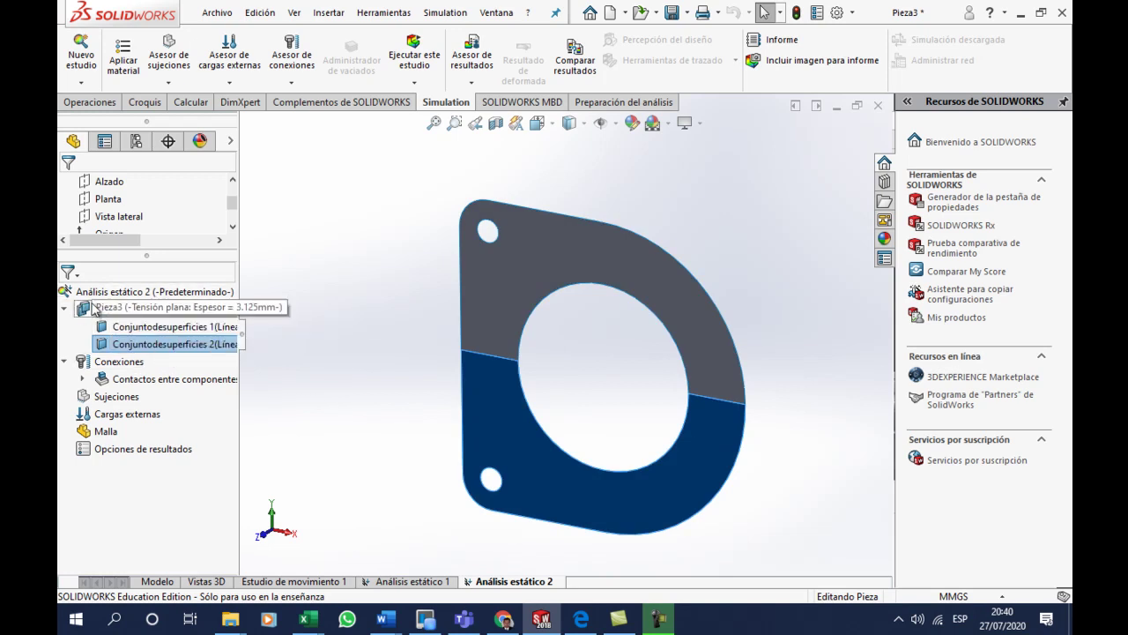
{"action": "mouse_move", "coordinate": [726, 332]}
{"action": "middle_mouse_down"}
{"action": "mouse_move", "coordinate": [655, 365]}
{"action": "mouse_move", "coordinate": [690, 338]}
{"action": "middle_mouse_up"}
{"action": "key", "text": "ctrl+1"}
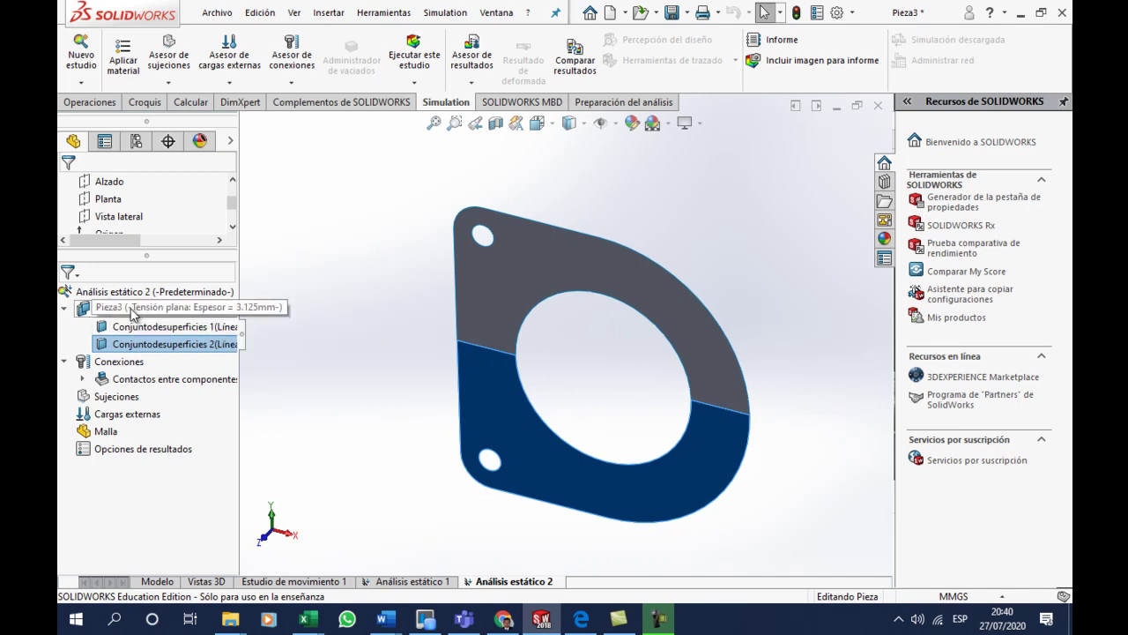
- Apply ASTM A36 Acero to all bodies of Pieza3
{"action": "right_click", "coordinate": [132, 310]}
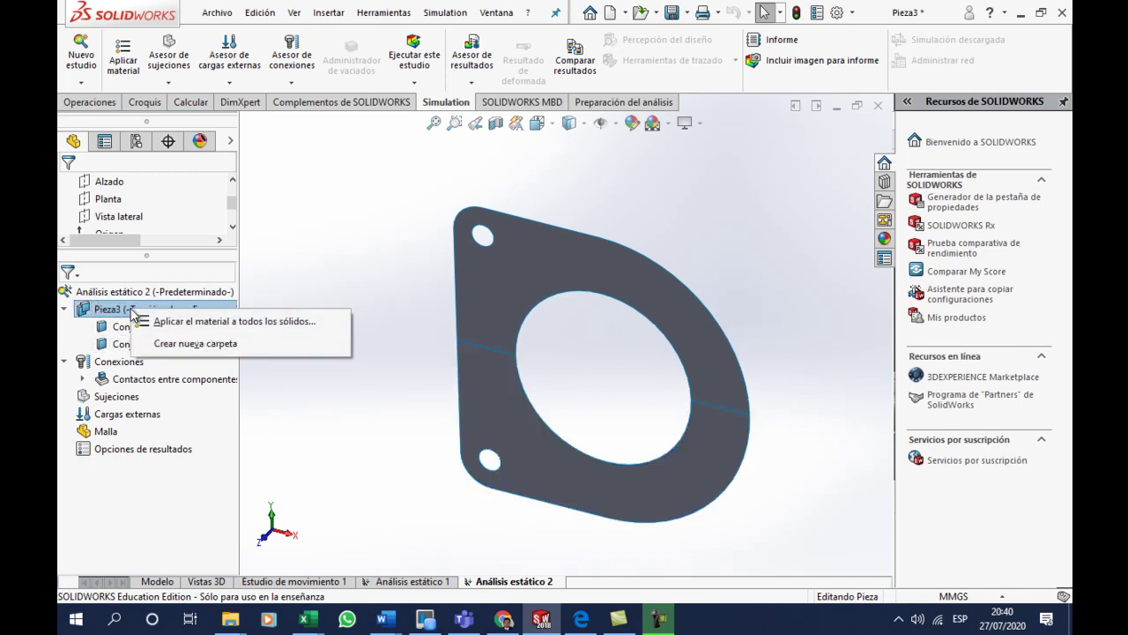
{"action": "left_click", "coordinate": [185, 322]}
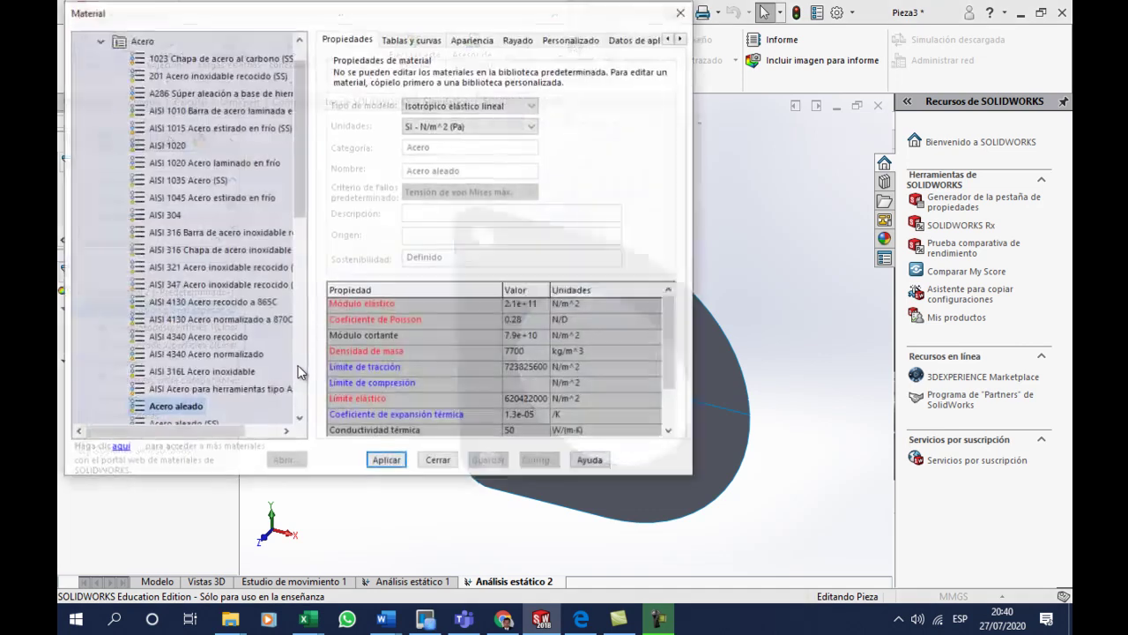
{"action": "left_click_drag", "start_coordinate": [294, 194], "coordinate": [300, 241]}
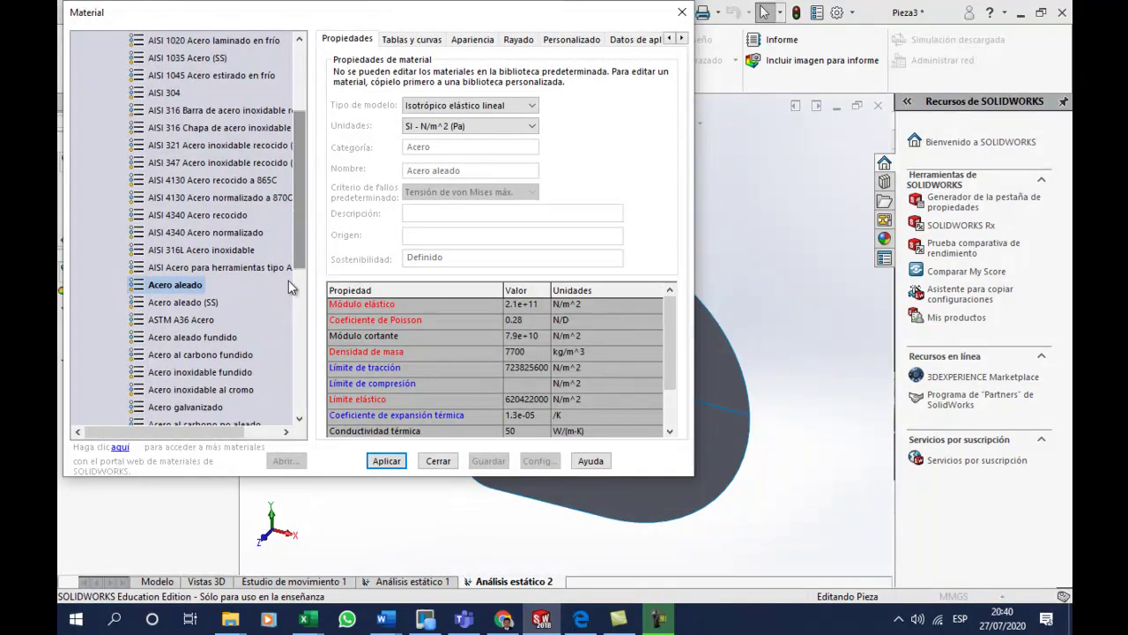
{"action": "left_click", "coordinate": [208, 319]}
{"action": "left_click", "coordinate": [392, 465]}
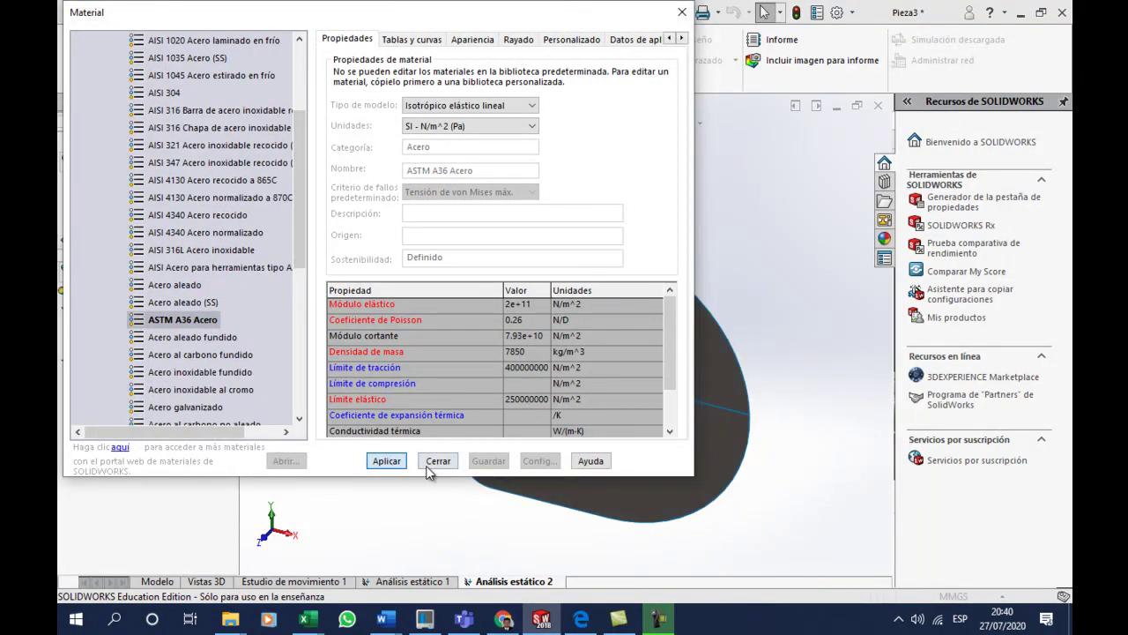
{"action": "left_click", "coordinate": [438, 461]}
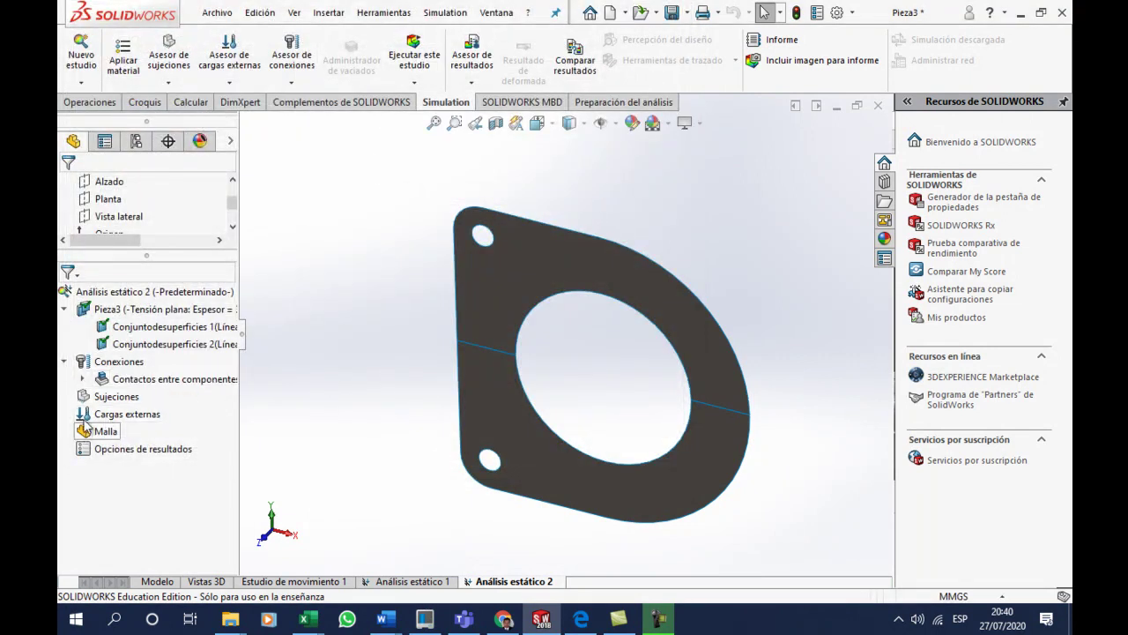
- Add a Geometría fija fixture on the upper and lower bolt-hole edges
{"action": "right_click", "coordinate": [116, 402]}
{"action": "left_click", "coordinate": [163, 441]}
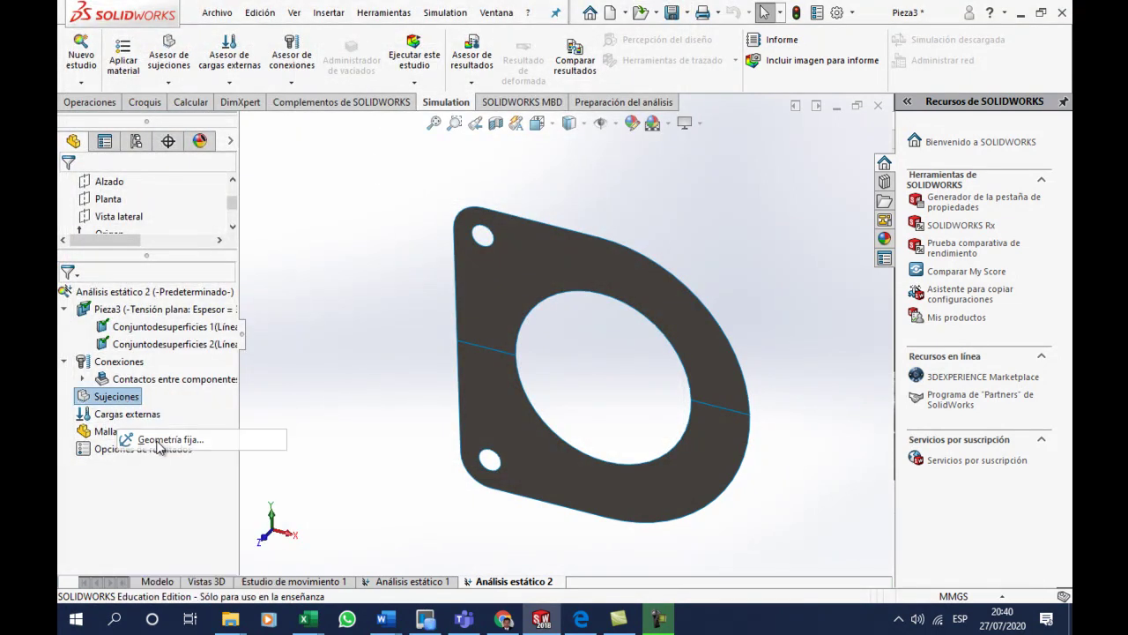
{"action": "left_click", "coordinate": [487, 244]}
{"action": "left_click", "coordinate": [484, 472]}
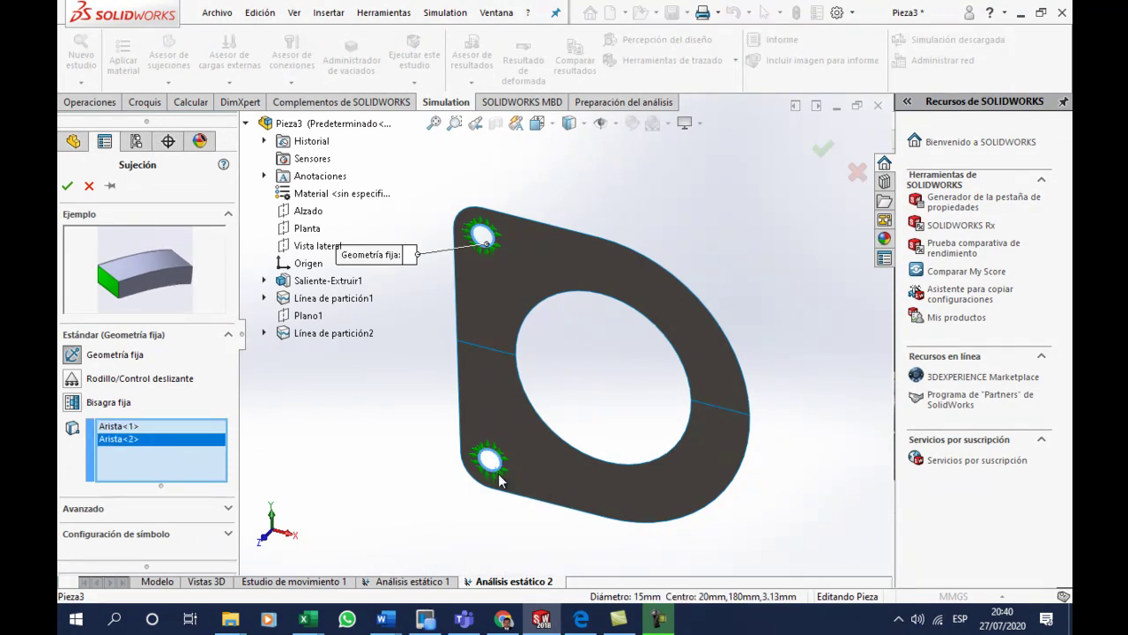
{"action": "left_click", "coordinate": [75, 186]}
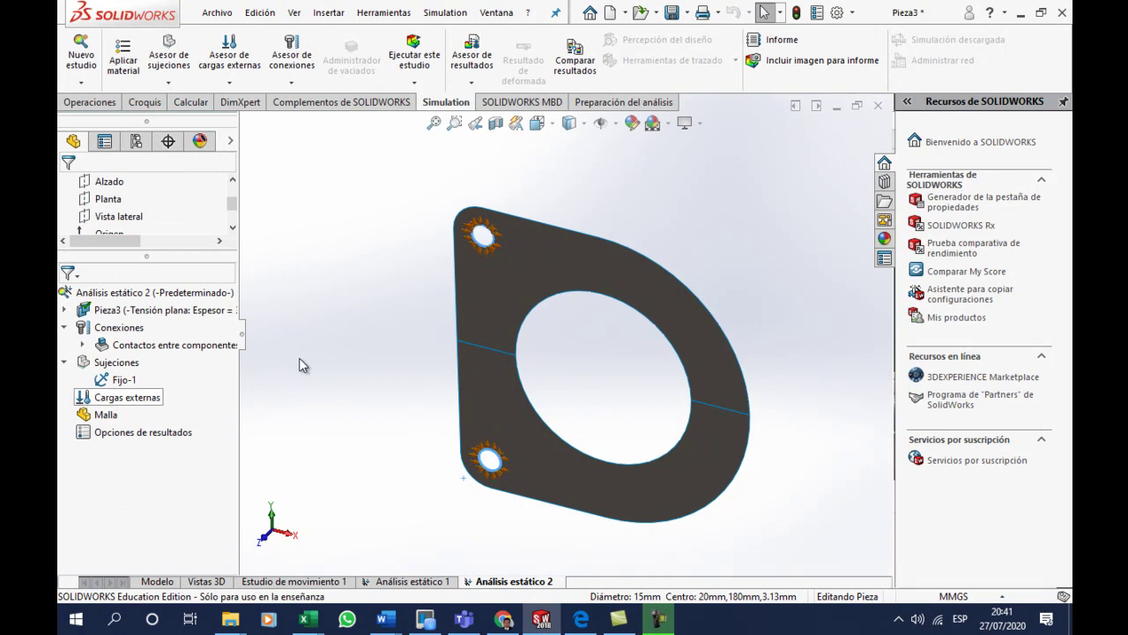
- Bring up the context menu for Cargas externas
{"action": "scroll", "coordinate": [547, 357], "scroll_direction": "down", "scroll_amount": 1}
{"action": "scroll", "coordinate": [683, 459], "scroll_direction": "up", "scroll_amount": 1}
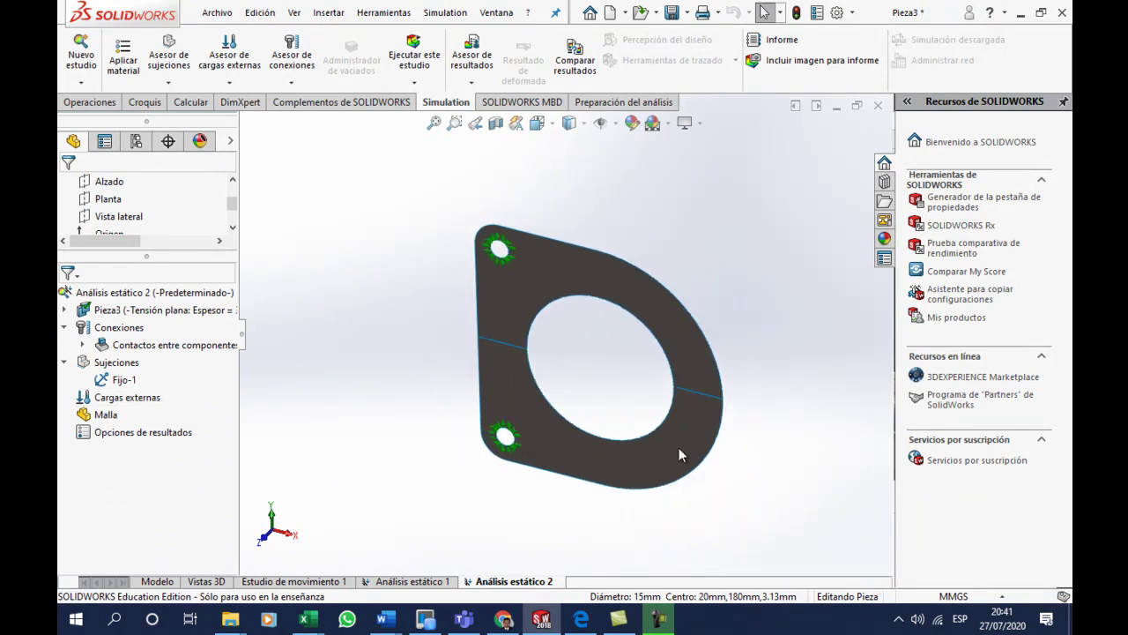
{"action": "scroll", "coordinate": [681, 410], "scroll_direction": "down", "scroll_amount": 1}
{"action": "scroll", "coordinate": [670, 407], "scroll_direction": "down", "scroll_amount": 2}
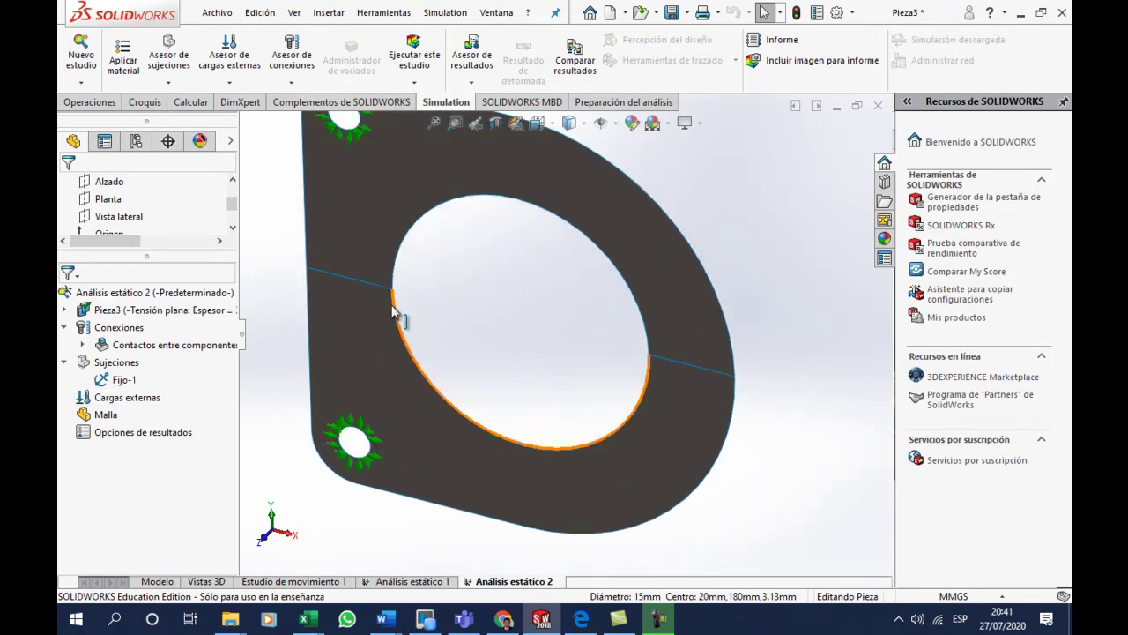
{"action": "right_click", "coordinate": [120, 397]}
- Start a force on the central hole's lower edge using Dirección seleccionada
{"action": "left_click", "coordinate": [154, 162]}
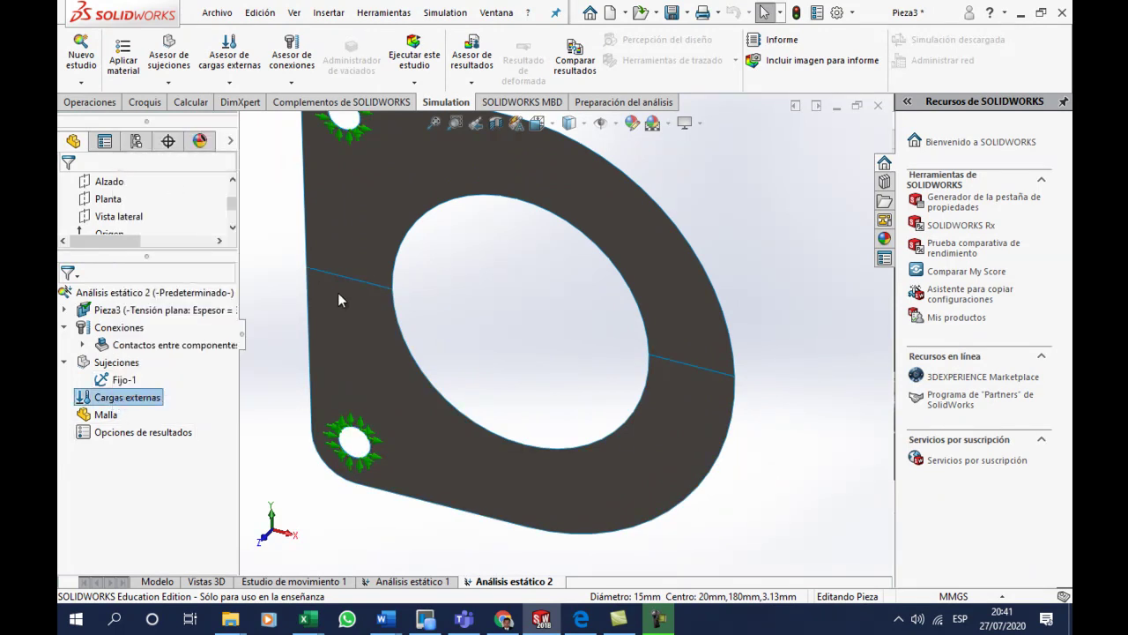
{"action": "left_click", "coordinate": [393, 353]}
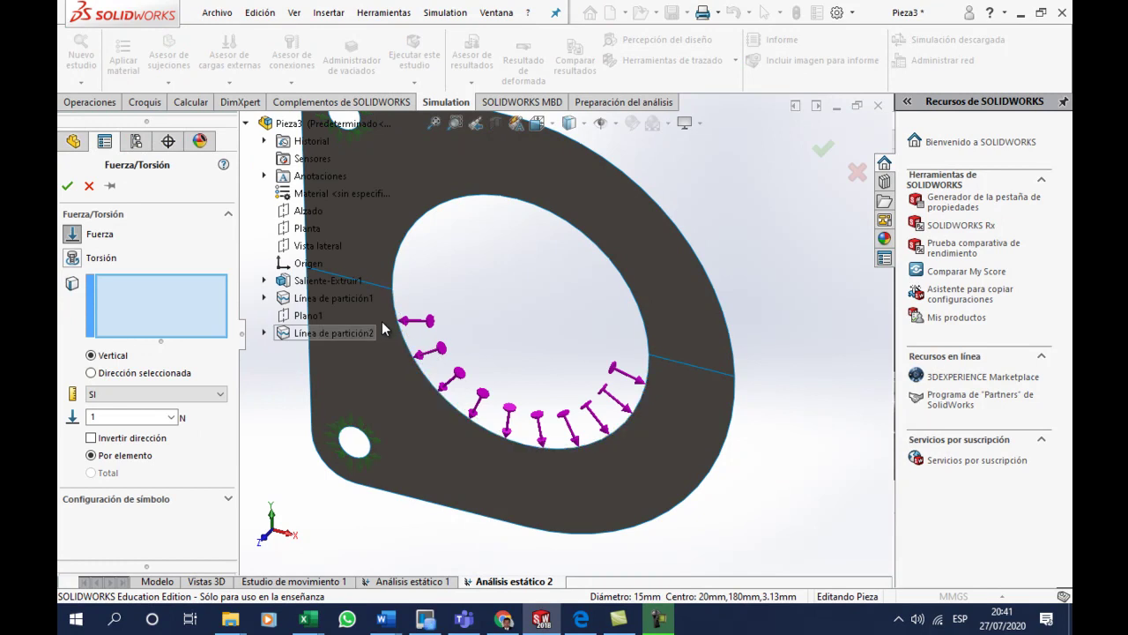
{"action": "left_click", "coordinate": [404, 344]}
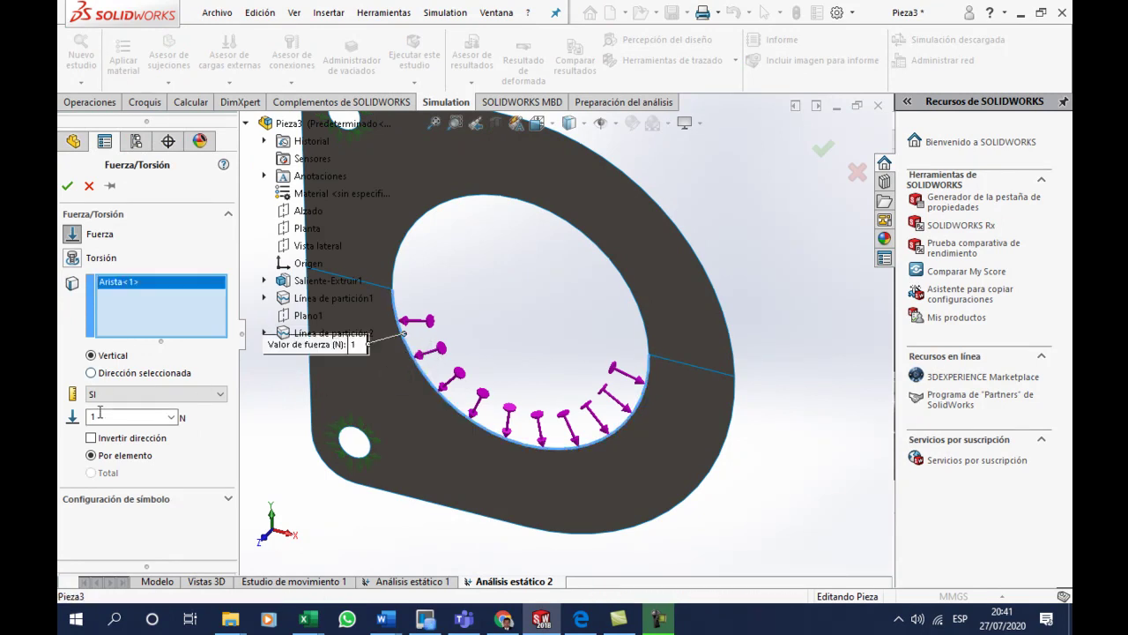
{"action": "left_click", "coordinate": [92, 374]}
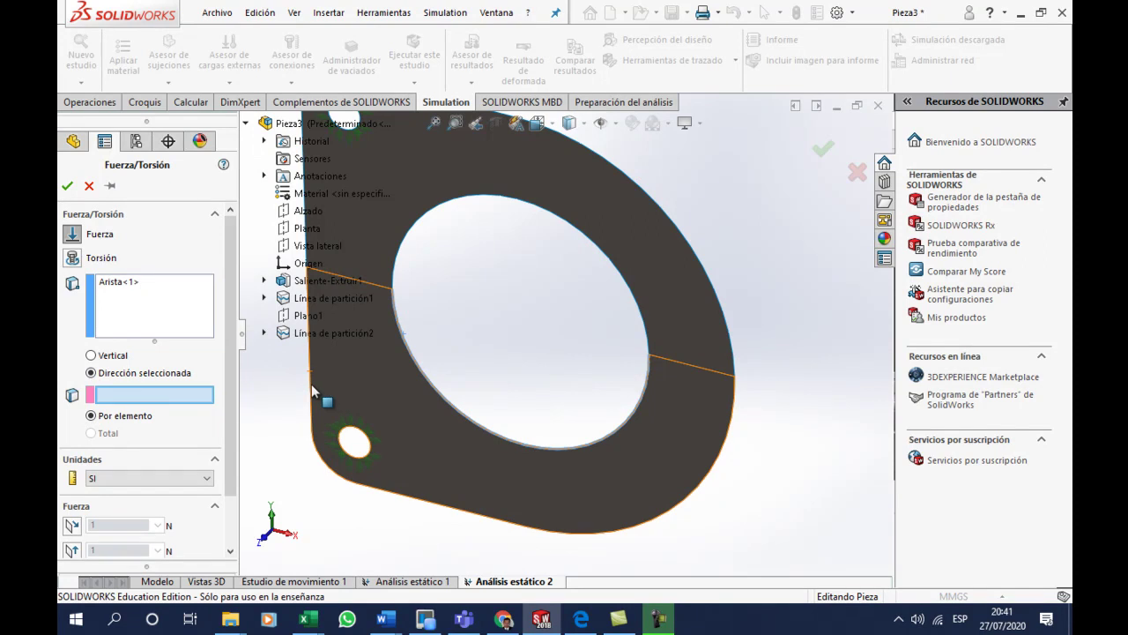
{"action": "scroll", "coordinate": [478, 363], "scroll_direction": "up", "scroll_amount": 2}
{"action": "scroll", "coordinate": [491, 341], "scroll_direction": "up", "scroll_amount": 3}
{"action": "scroll", "coordinate": [485, 317], "scroll_direction": "down", "scroll_amount": 2}
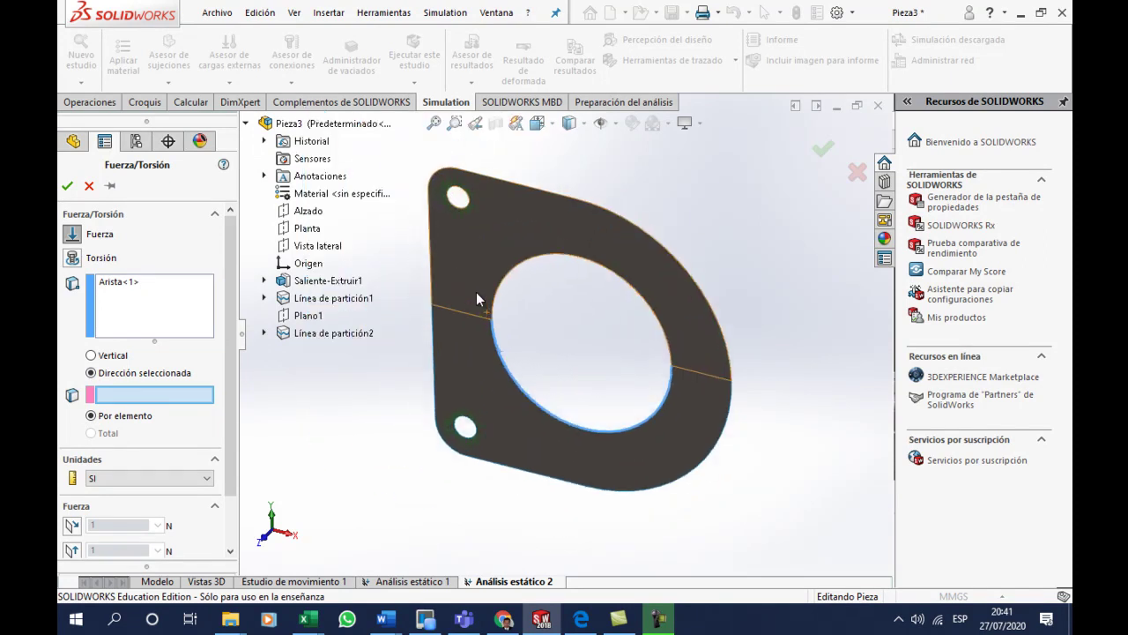
{"action": "scroll", "coordinate": [476, 292], "scroll_direction": "down", "scroll_amount": 2}
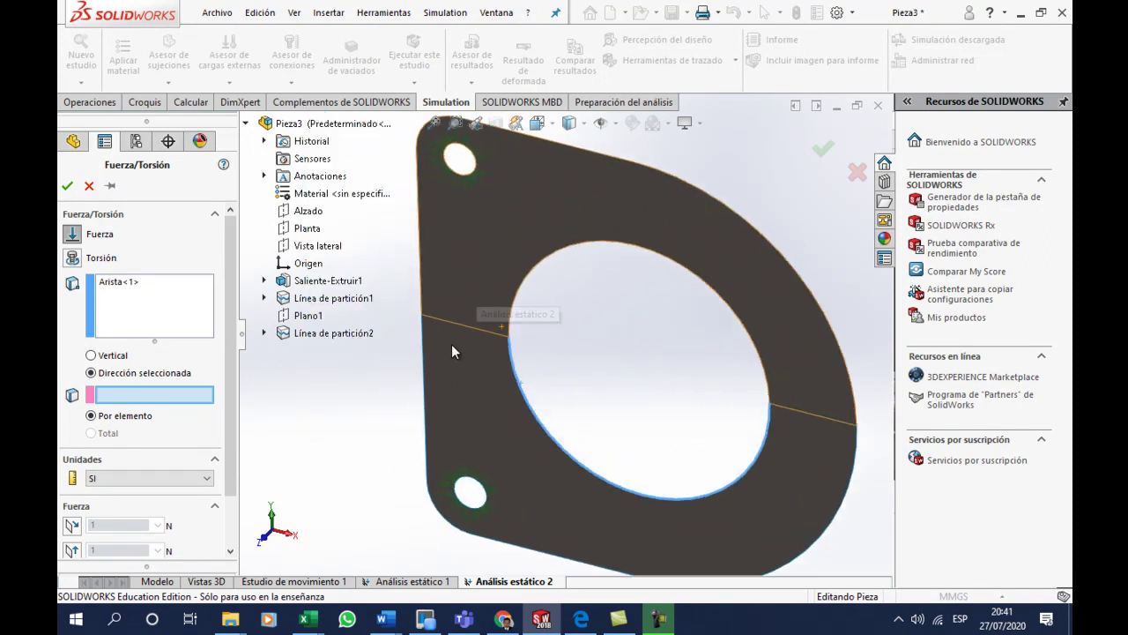
- Direct the force along the bracket's left edge, set 377 N, and confirm
{"action": "left_click", "coordinate": [424, 399]}
{"action": "scroll", "coordinate": [420, 405], "scroll_direction": "down", "scroll_amount": 2}
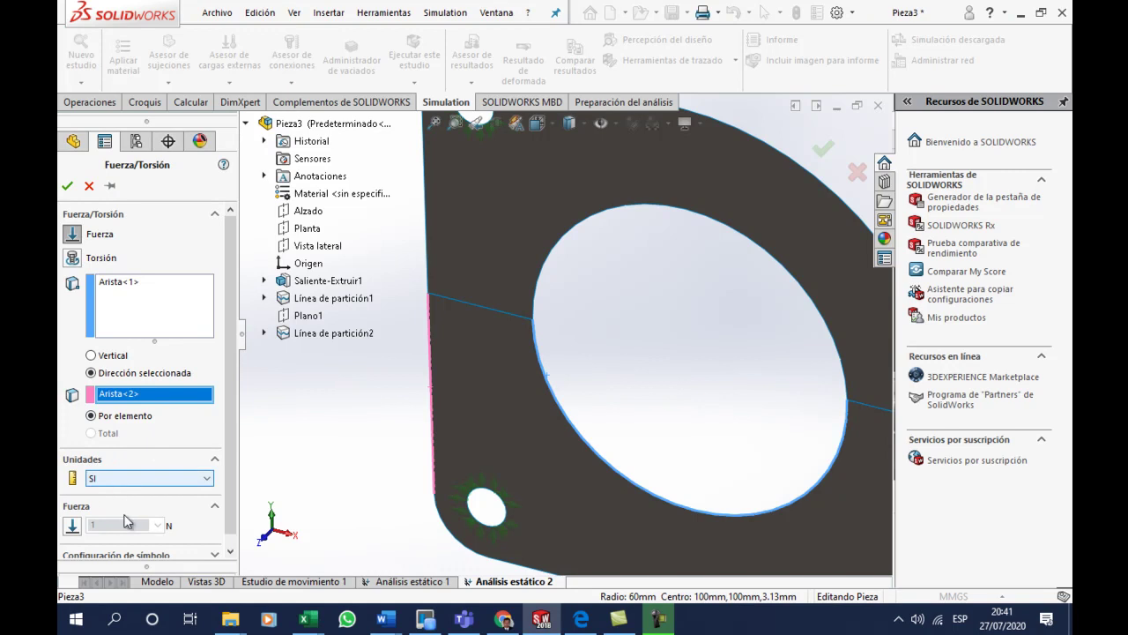
{"action": "scroll", "coordinate": [119, 518], "scroll_direction": "down", "scroll_amount": 1}
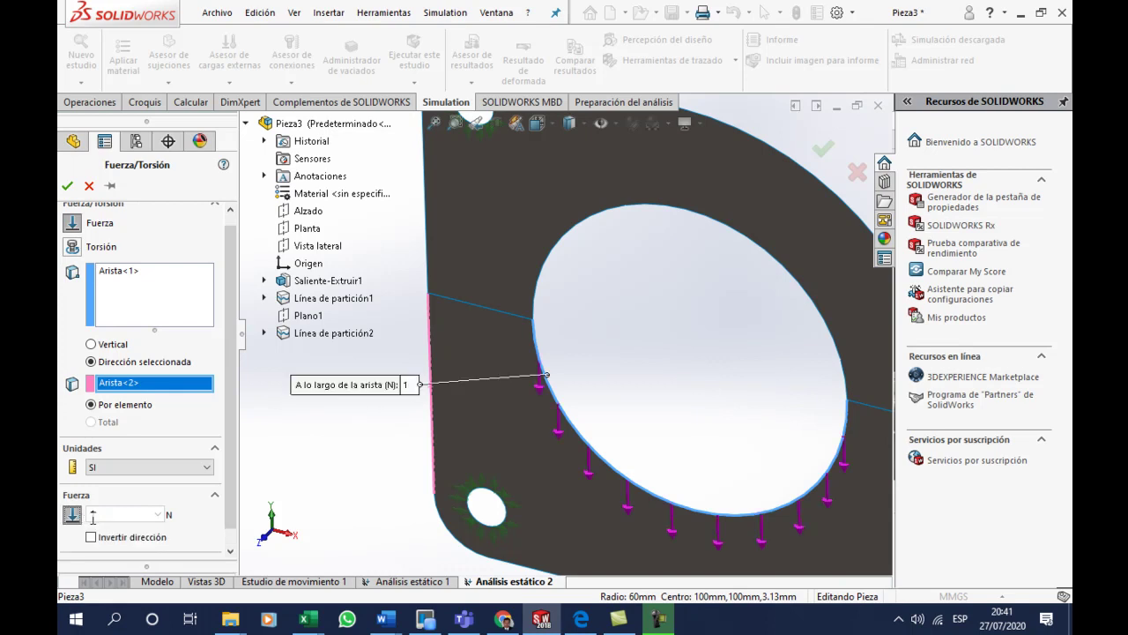
{"action": "type", "text": "377"}
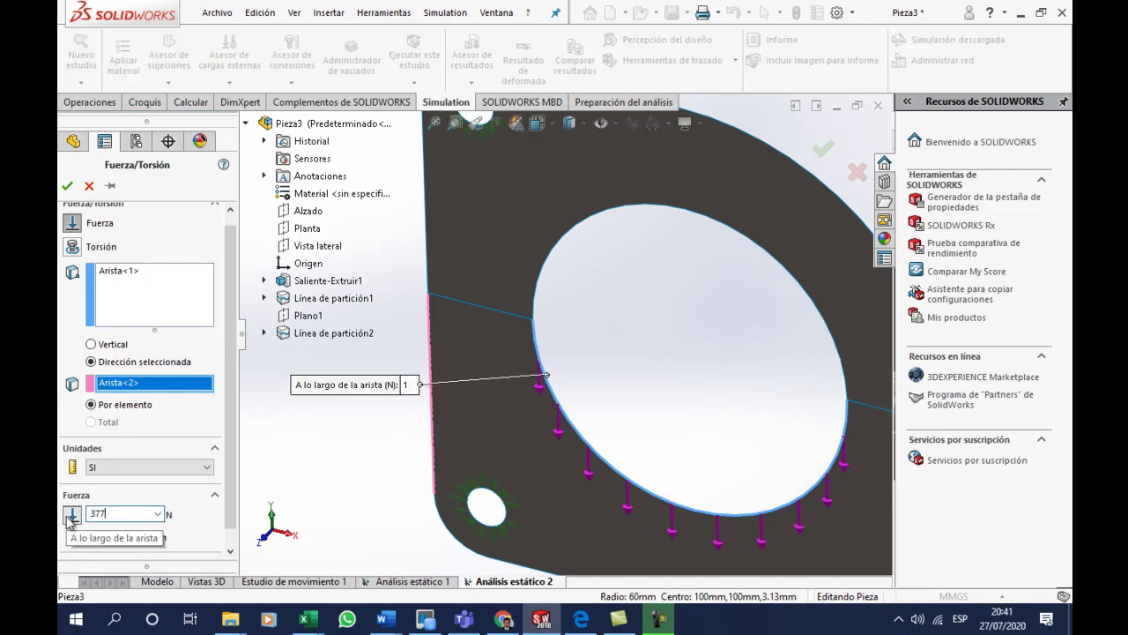
{"action": "left_click", "coordinate": [90, 539]}
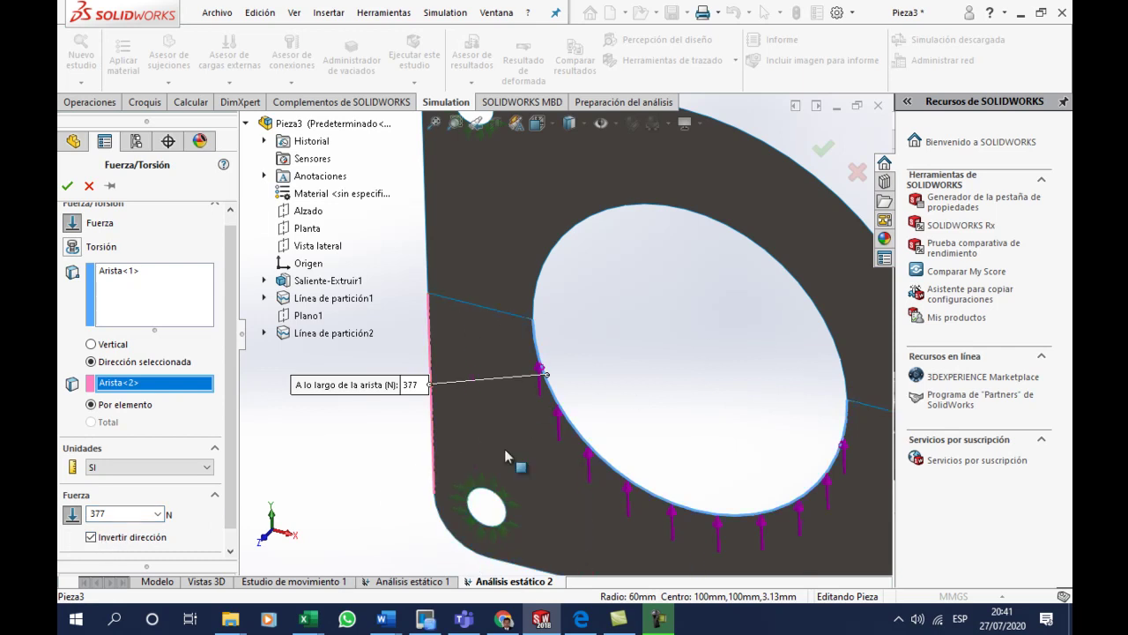
{"action": "left_click", "coordinate": [91, 538]}
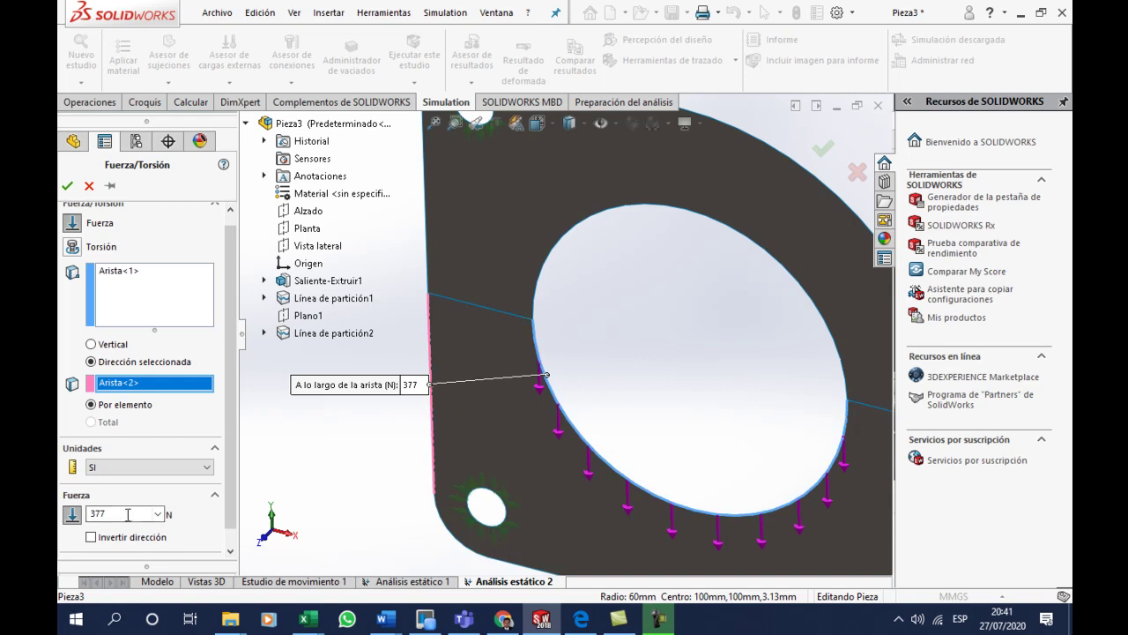
{"action": "left_click", "coordinate": [67, 187]}
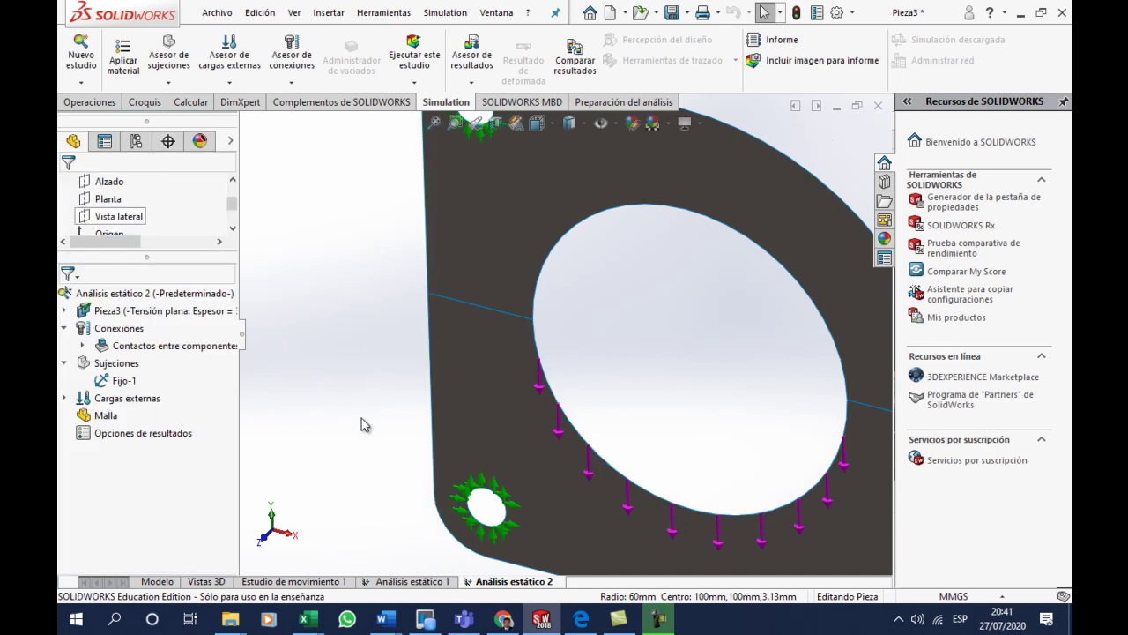
- Define a curvature-based mesh with 6 mm maximum and 3 mm minimum element size
{"action": "scroll", "coordinate": [611, 430], "scroll_direction": "down", "scroll_amount": 3}
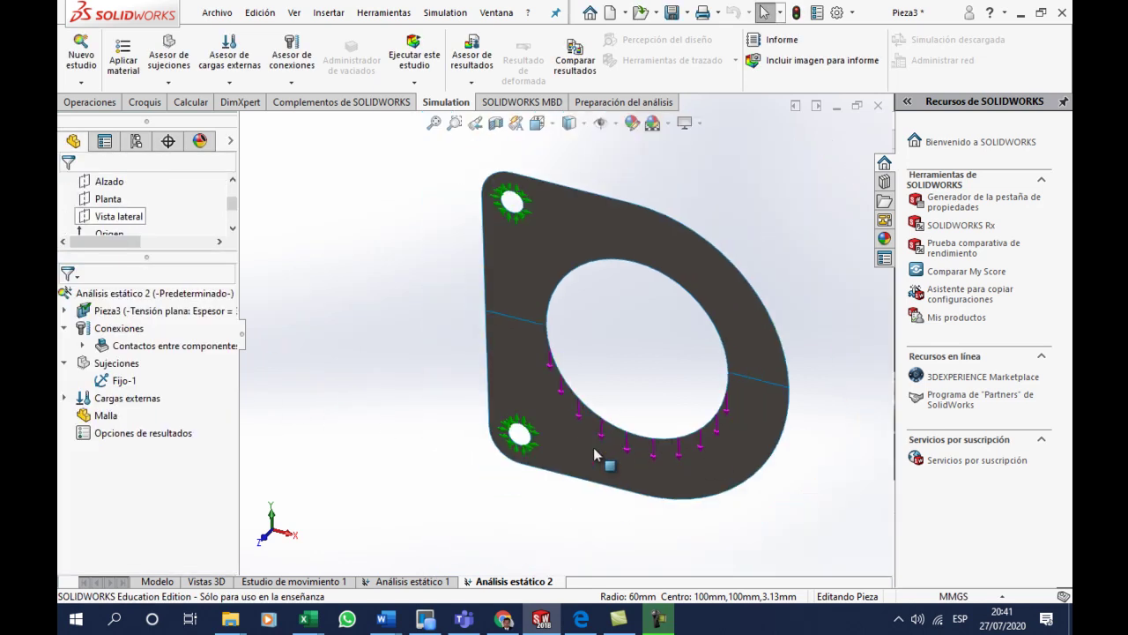
{"action": "right_click", "coordinate": [109, 418]}
{"action": "left_click", "coordinate": [171, 129]}
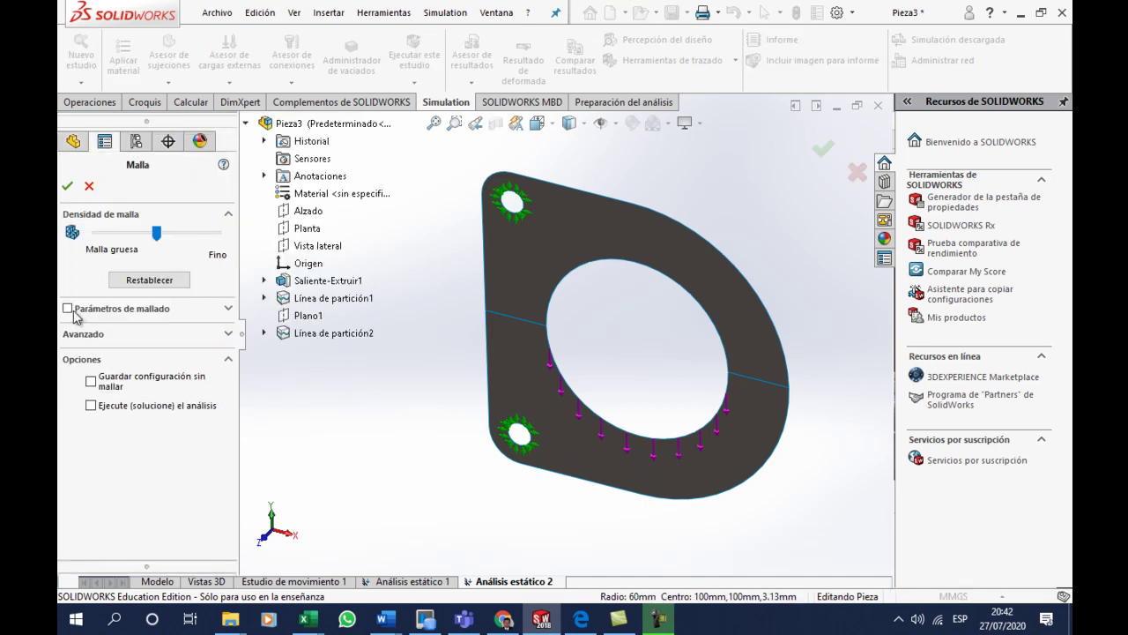
{"action": "left_click", "coordinate": [67, 309]}
{"action": "left_click", "coordinate": [92, 343]}
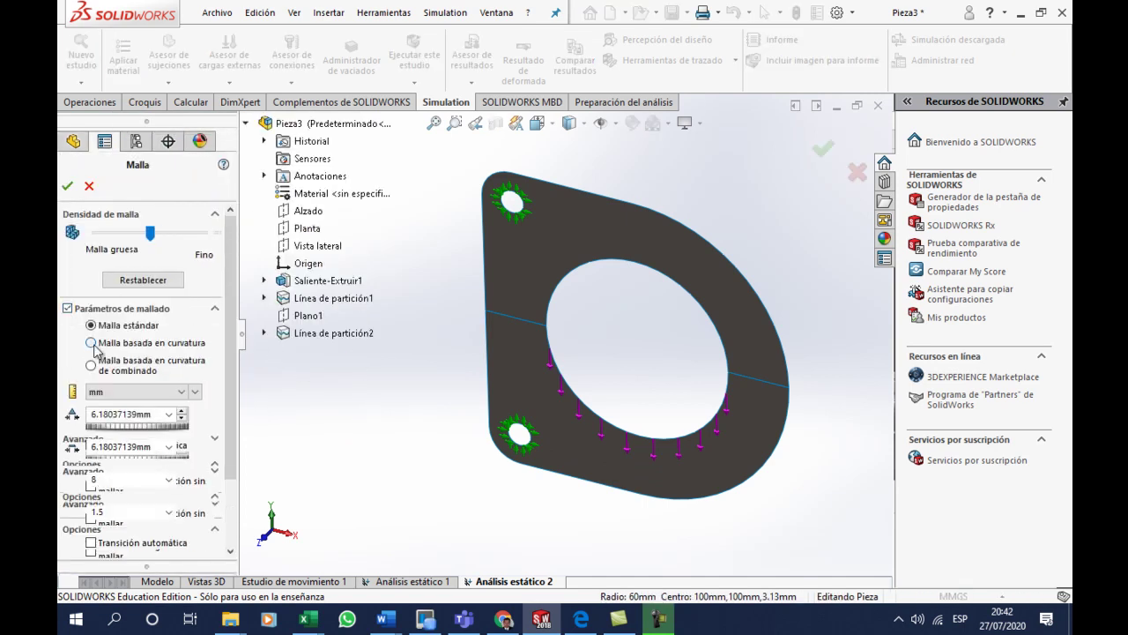
{"action": "double_click", "coordinate": [92, 414]}
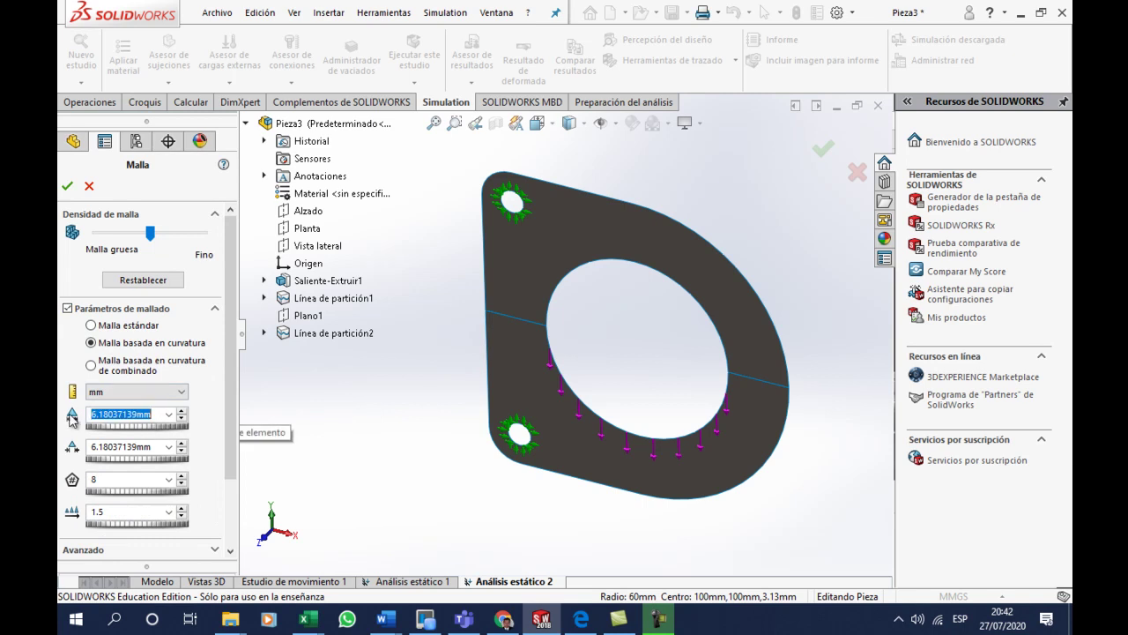
{"action": "type", "text": "6"}
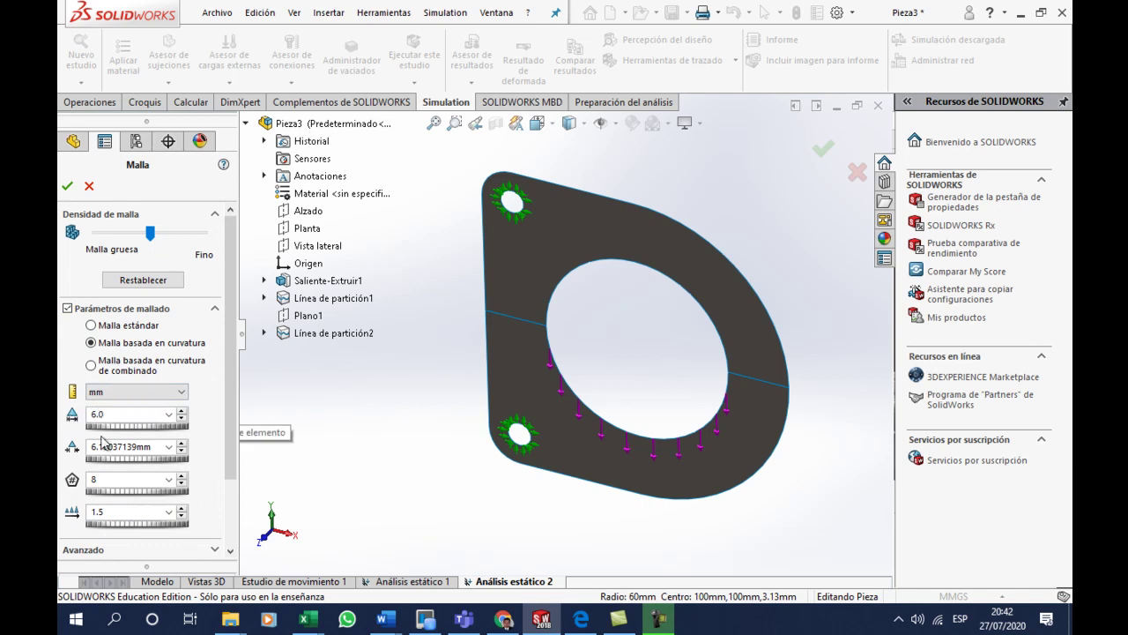
{"action": "key", "text": "Tab"}
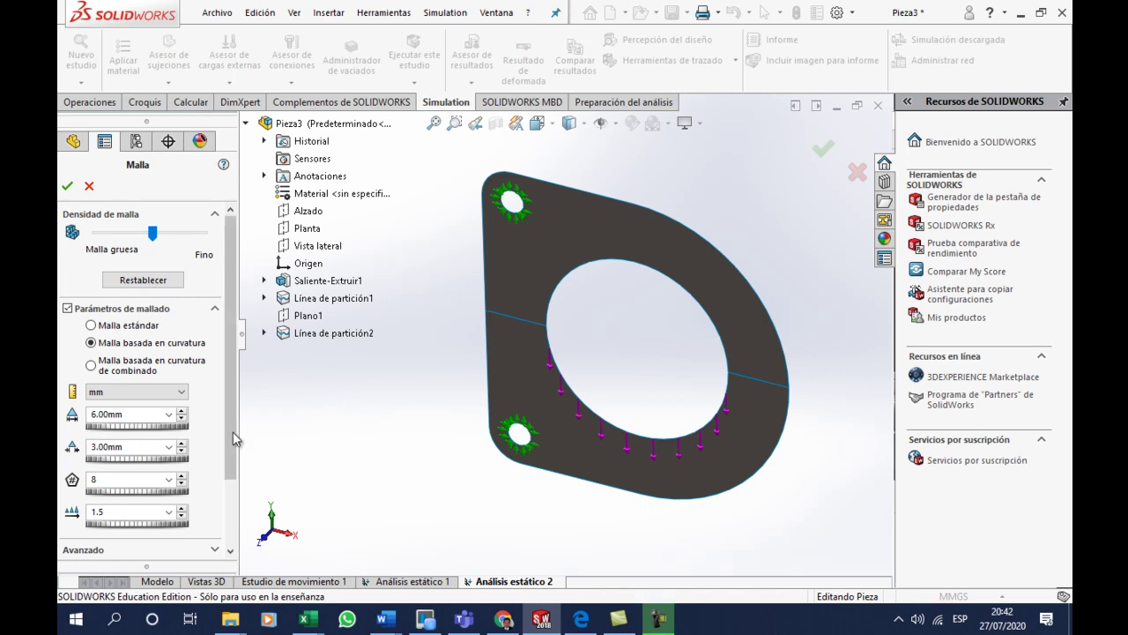
{"action": "mouse_move", "coordinate": [230, 398]}
{"action": "left_mouse_down"}
{"action": "mouse_move", "coordinate": [235, 443]}
{"action": "mouse_move", "coordinate": [236, 423]}
{"action": "left_mouse_up"}
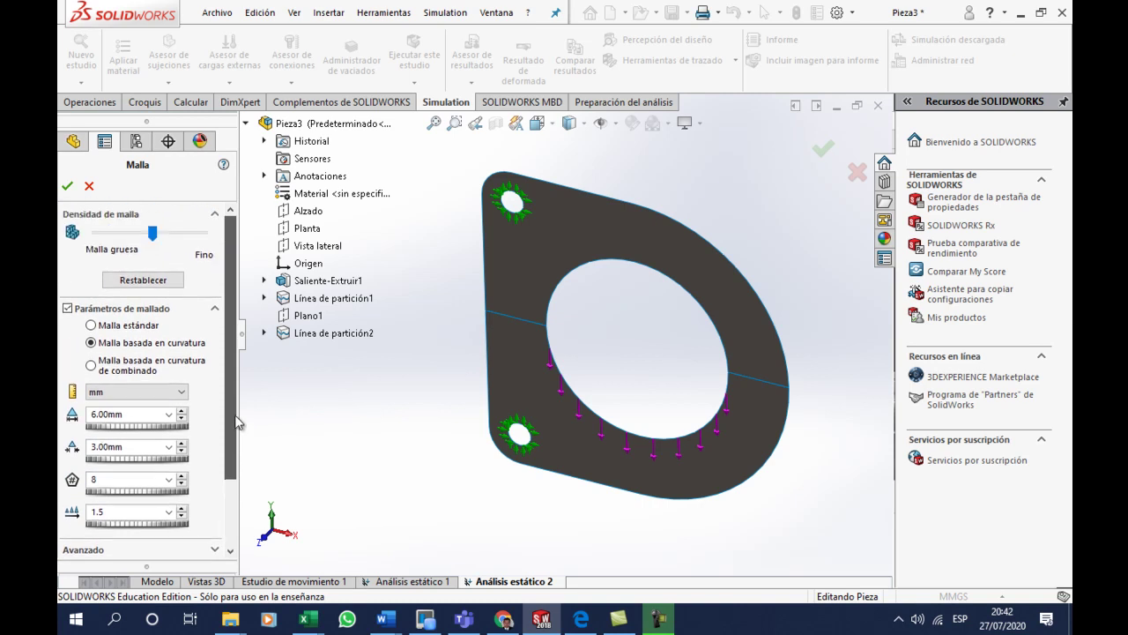
{"action": "scroll", "coordinate": [555, 325], "scroll_direction": "down", "scroll_amount": 1}
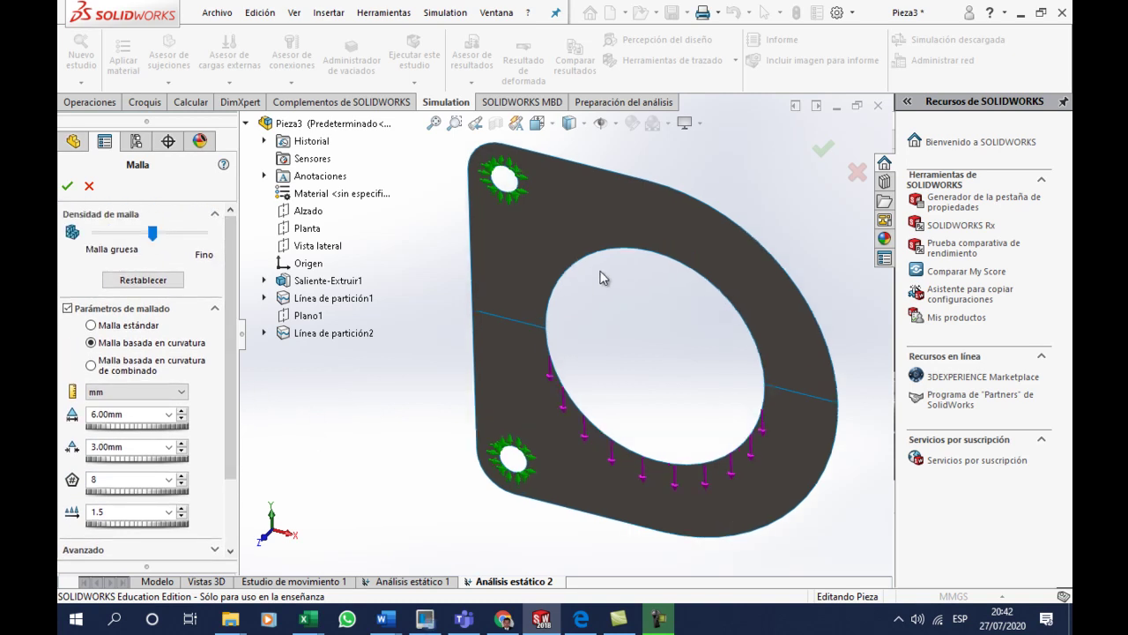
{"action": "scroll", "coordinate": [599, 278], "scroll_direction": "down", "scroll_amount": 1}
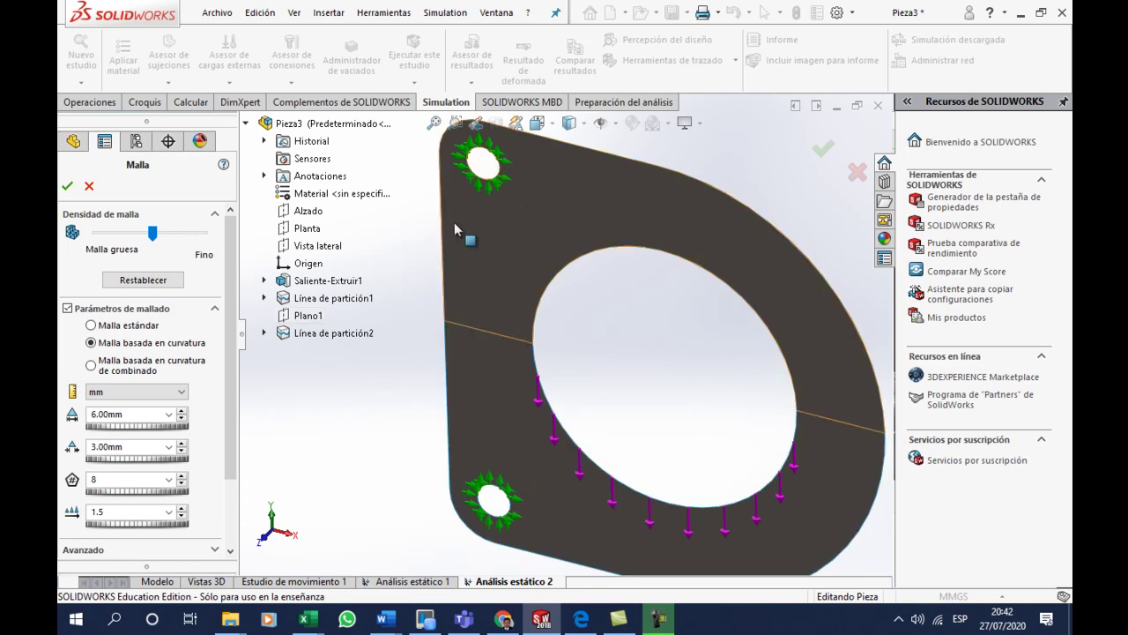
- Generate the mesh and orbit around the meshed bracket to inspect it
{"action": "left_click", "coordinate": [64, 179]}
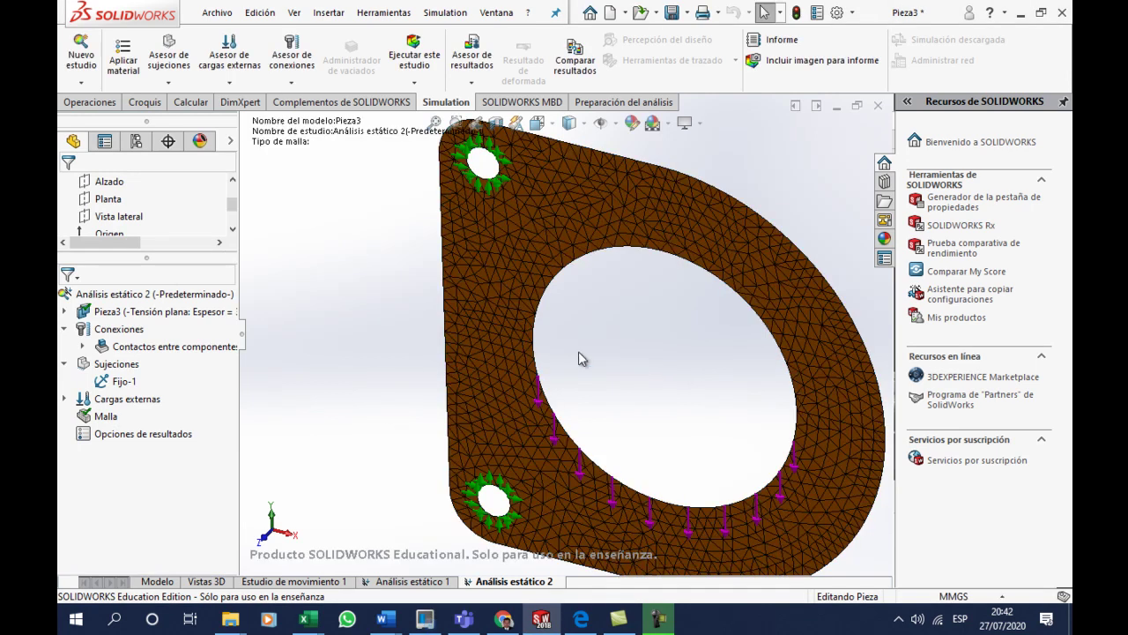
{"action": "mouse_move", "coordinate": [597, 348]}
{"action": "middle_mouse_down"}
{"action": "mouse_move", "coordinate": [536, 407]}
{"action": "mouse_move", "coordinate": [524, 330]}
{"action": "mouse_move", "coordinate": [549, 262]}
{"action": "mouse_move", "coordinate": [598, 302]}
{"action": "mouse_move", "coordinate": [620, 352]}
{"action": "mouse_move", "coordinate": [664, 382]}
{"action": "middle_mouse_up"}
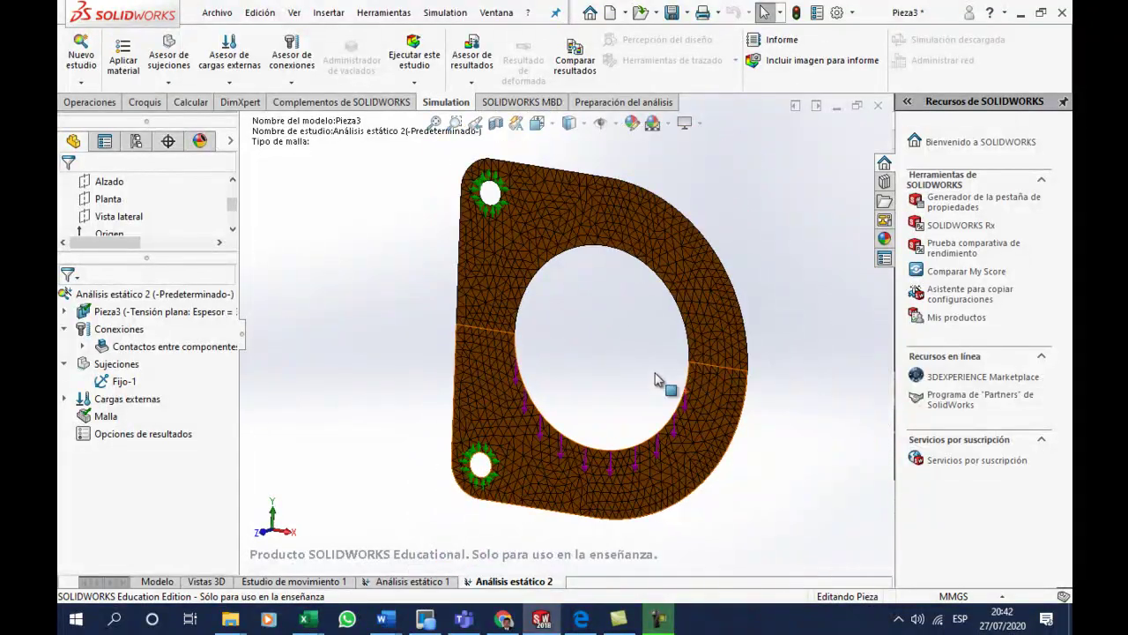
{"action": "scroll", "coordinate": [679, 385], "scroll_direction": "down", "scroll_amount": 3}
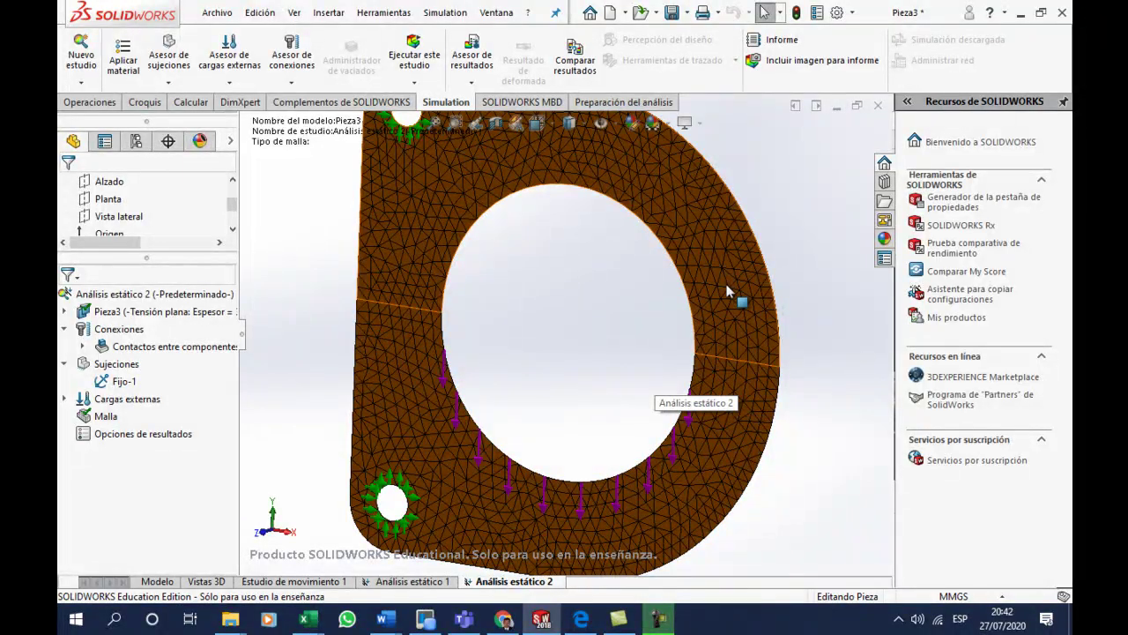
{"action": "mouse_move", "coordinate": [728, 293]}
{"action": "middle_mouse_down"}
{"action": "mouse_move", "coordinate": [702, 323]}
{"action": "mouse_move", "coordinate": [767, 298]}
{"action": "middle_mouse_up"}
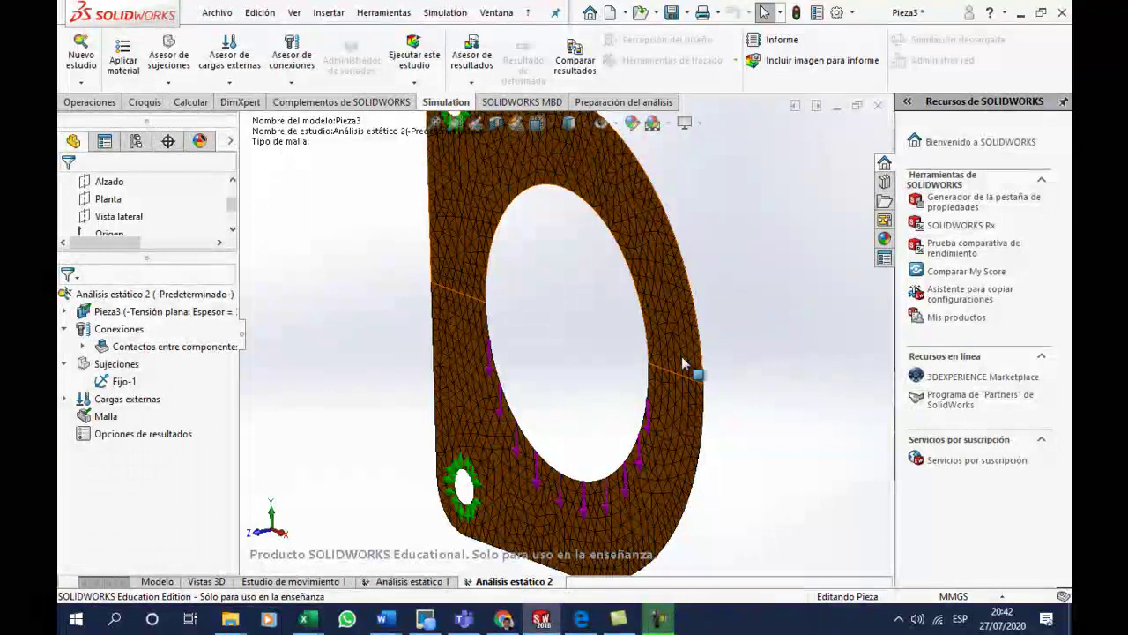
{"action": "middle_click_drag", "start_coordinate": [684, 363], "coordinate": [529, 265]}
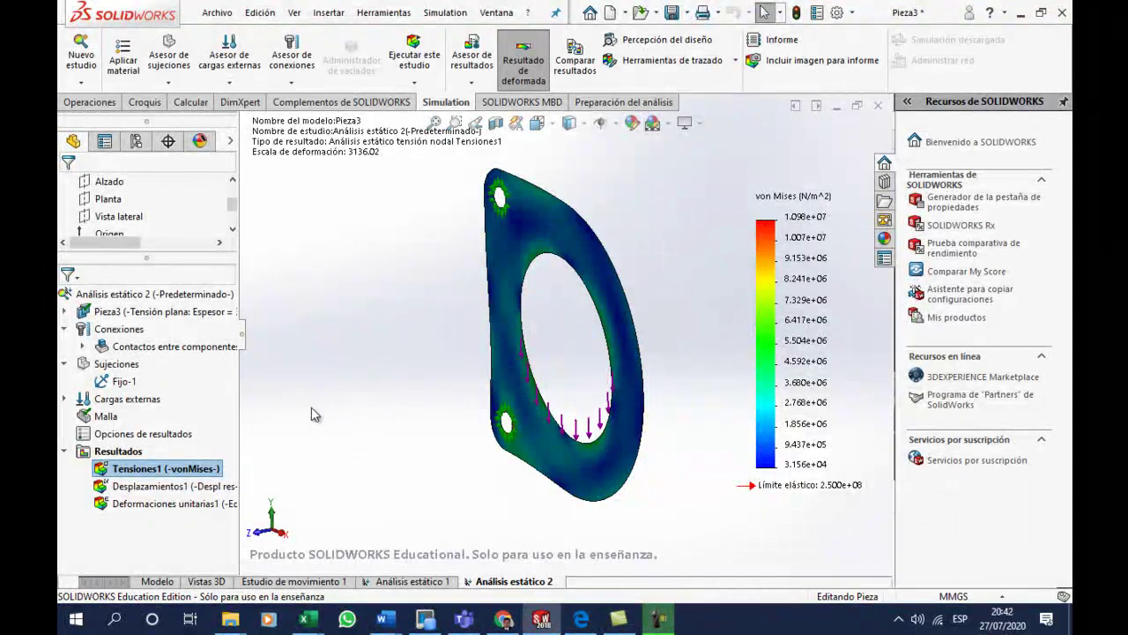
- Show the second study's displacement and strain plots, then open Comparar resultados
{"action": "double_click", "coordinate": [190, 488]}
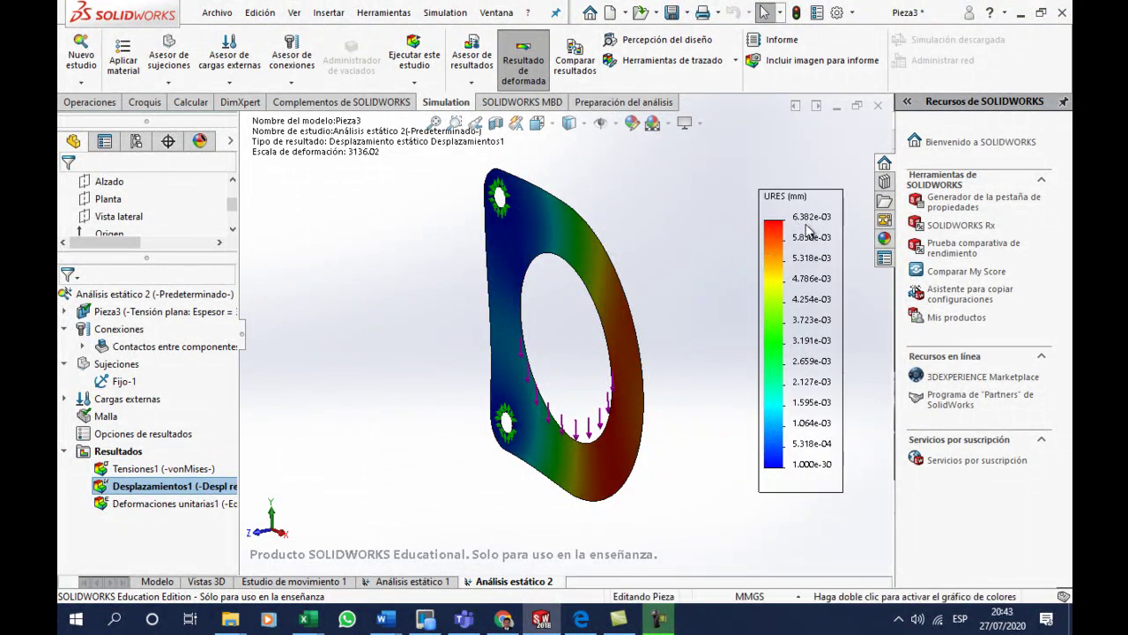
{"action": "double_click", "coordinate": [178, 507]}
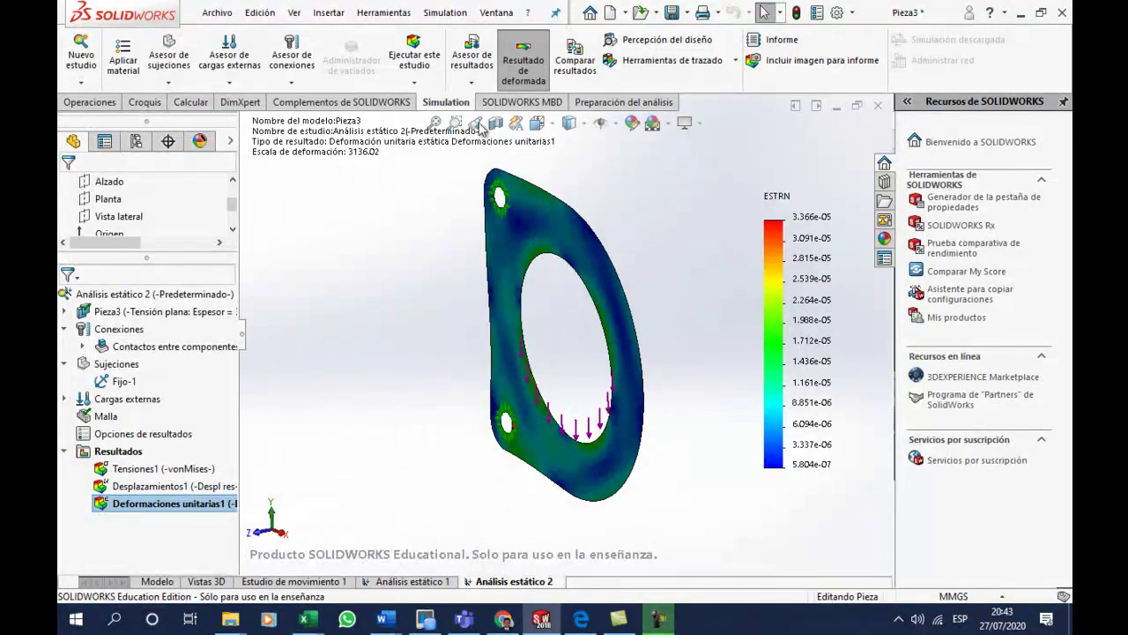
{"action": "left_click", "coordinate": [588, 74]}
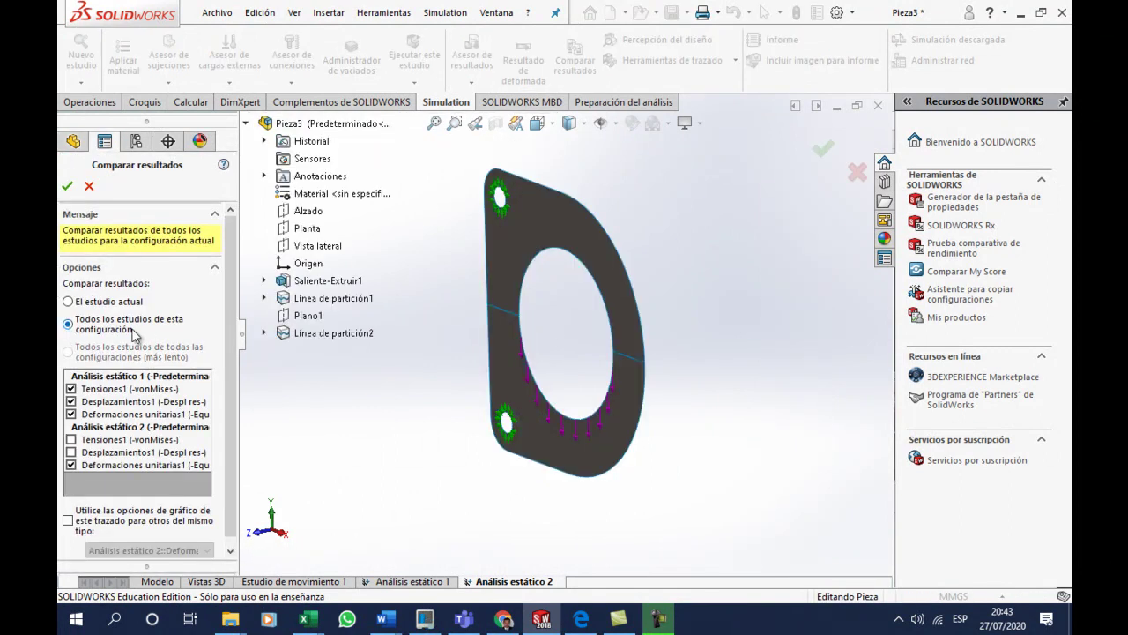
- Compare Tensiones1 and Desplazamientos1 of both studies in four side-by-side viewports
{"action": "left_click", "coordinate": [71, 414]}
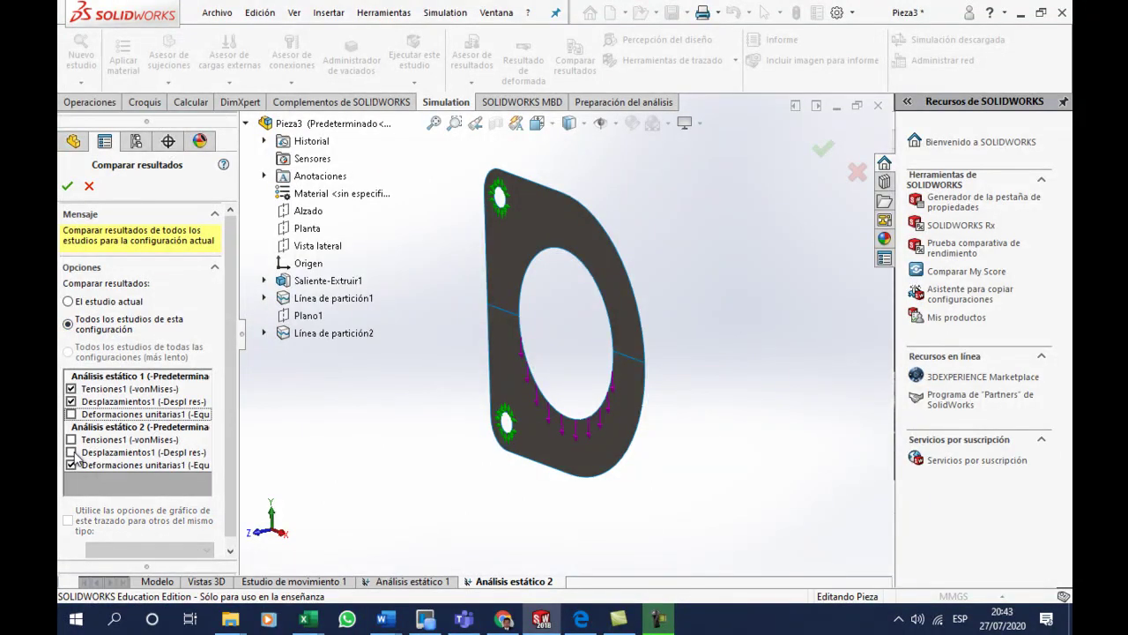
{"action": "left_click", "coordinate": [71, 440]}
{"action": "left_click", "coordinate": [71, 451]}
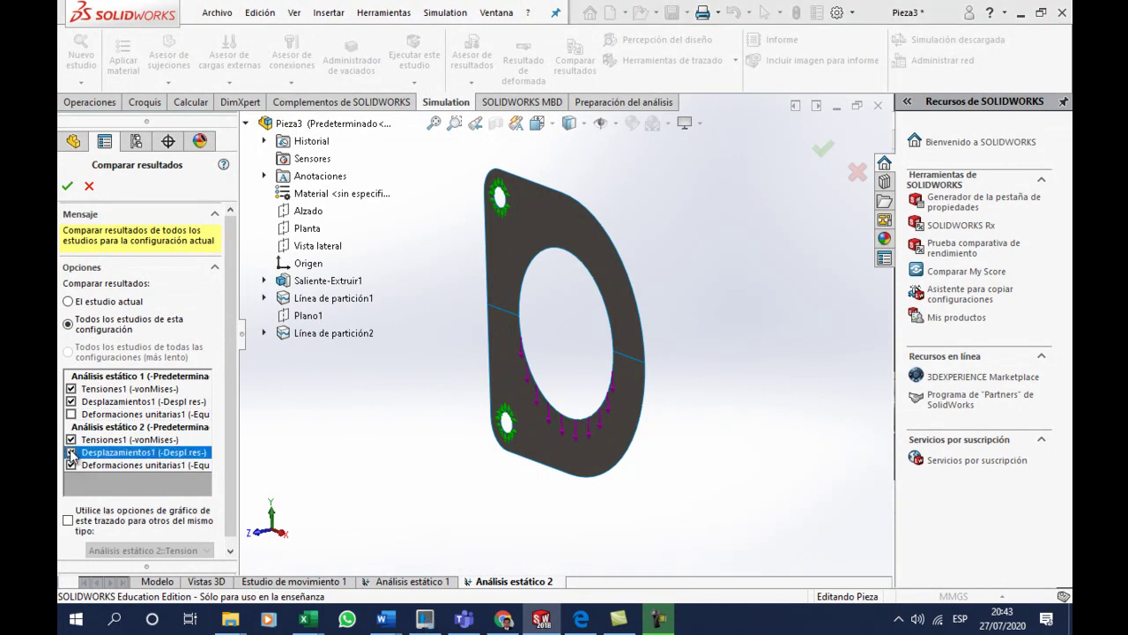
{"action": "key", "text": "Return"}
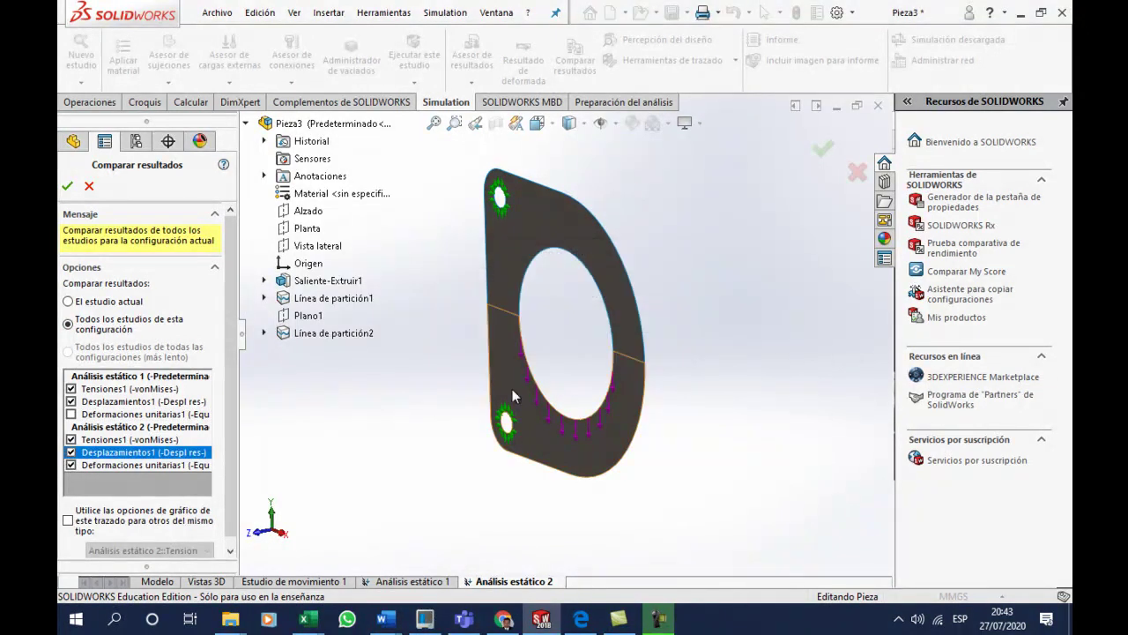
{"action": "left_click", "coordinate": [70, 465]}
{"action": "left_click", "coordinate": [70, 451]}
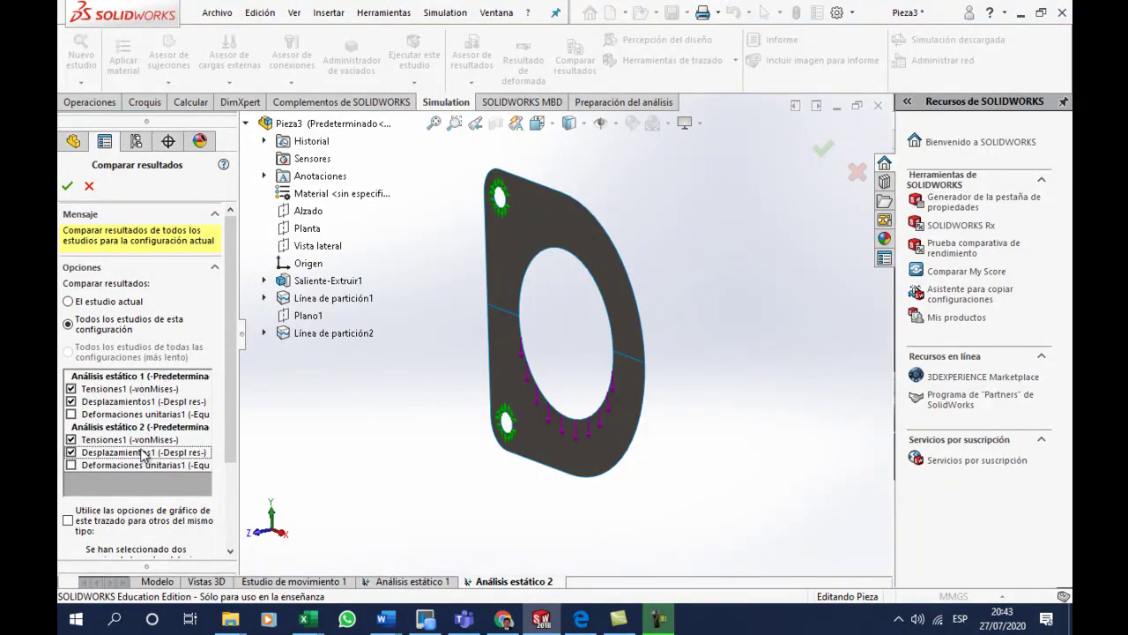
{"action": "left_click", "coordinate": [67, 185]}
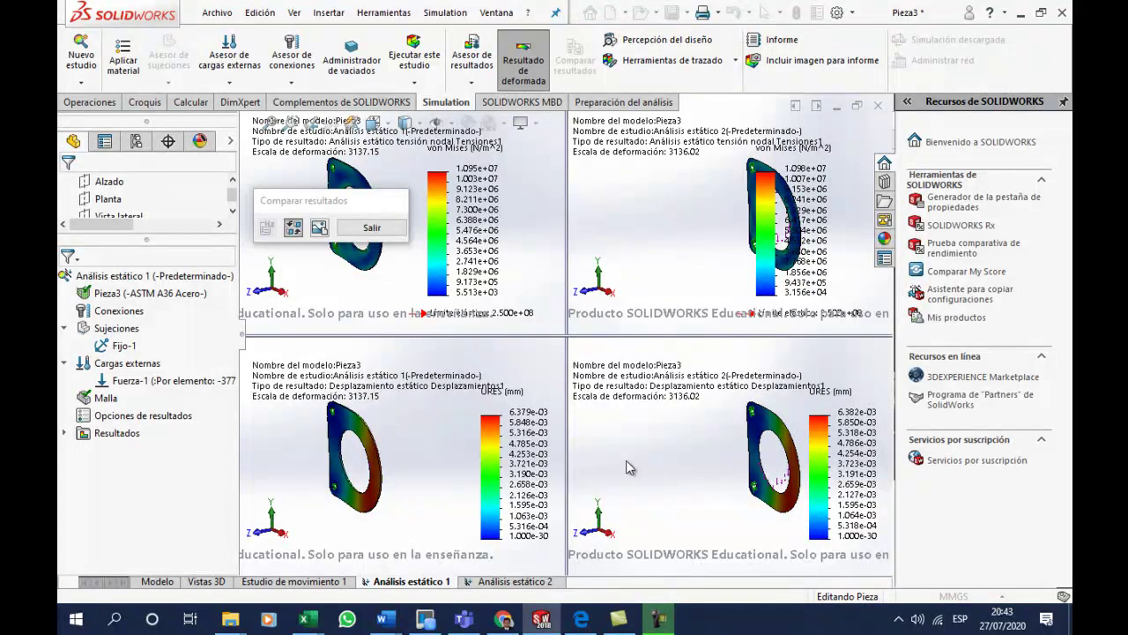
{"action": "left_click_drag", "start_coordinate": [363, 211], "coordinate": [629, 236]}
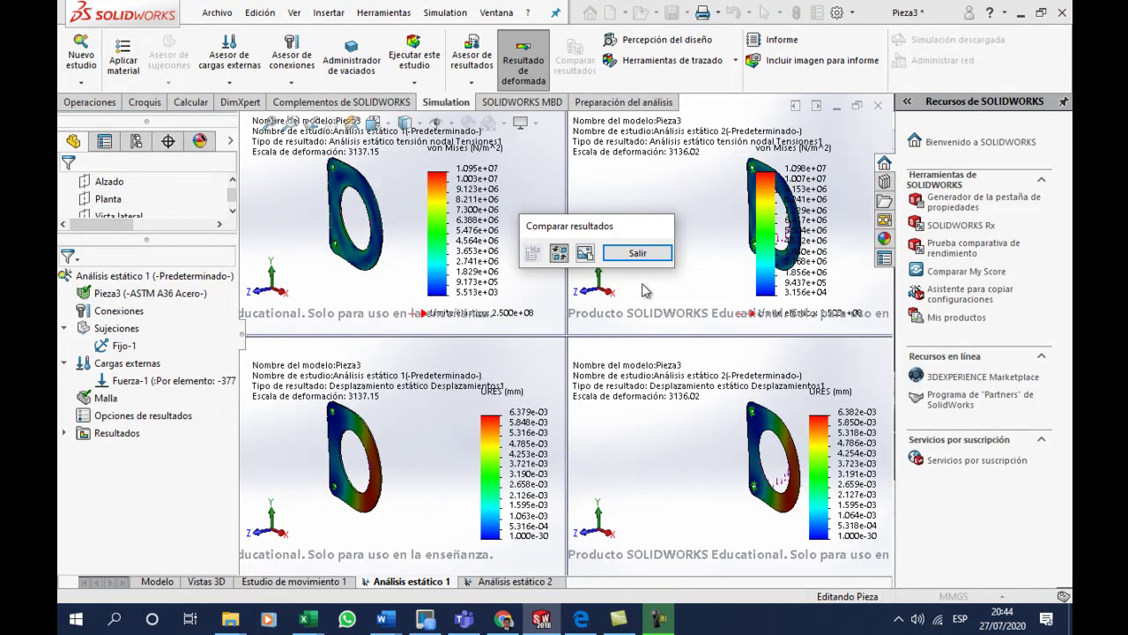
{"action": "left_click_drag", "start_coordinate": [621, 227], "coordinate": [620, 192]}
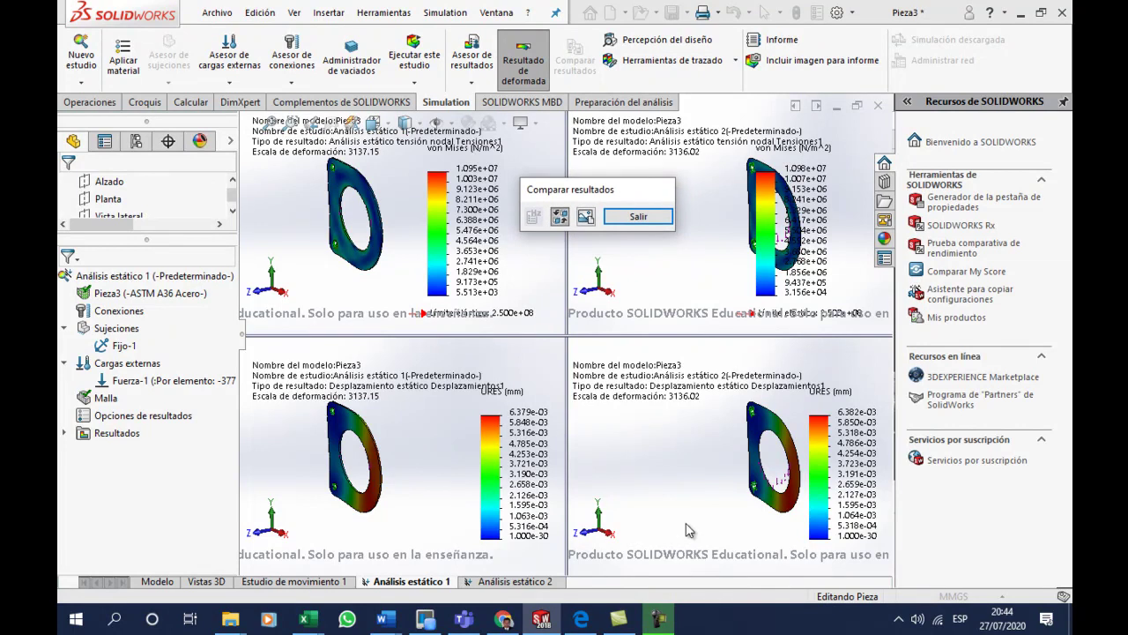